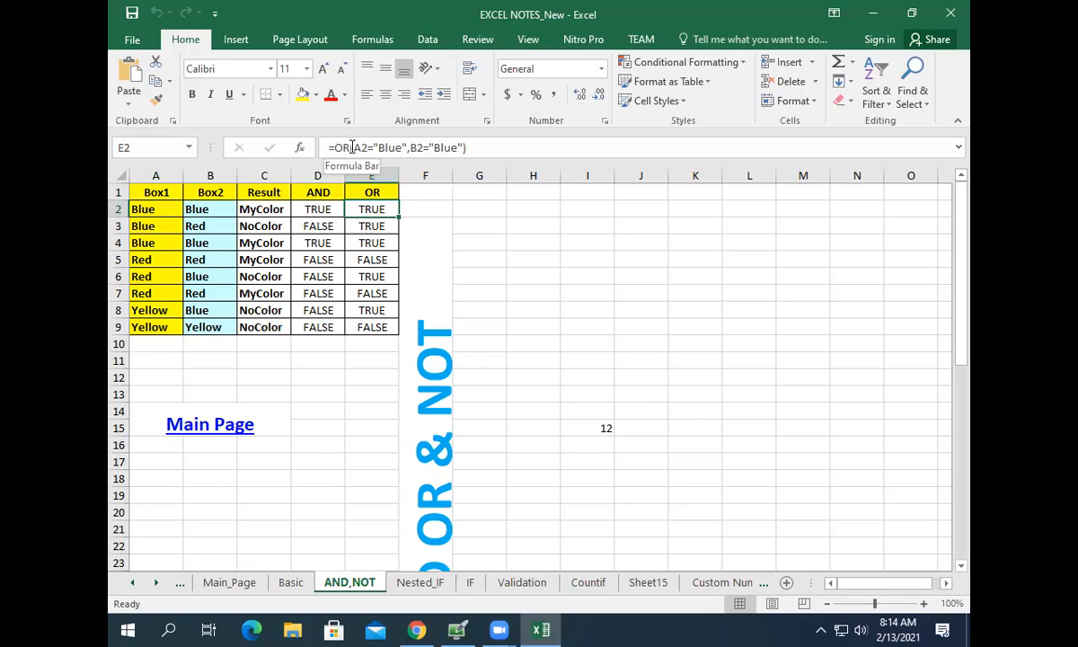
# Examine the OR formulas in E2 and E5 against the Box1 and Box2 colours they test.
pyautogui.click(357, 148)
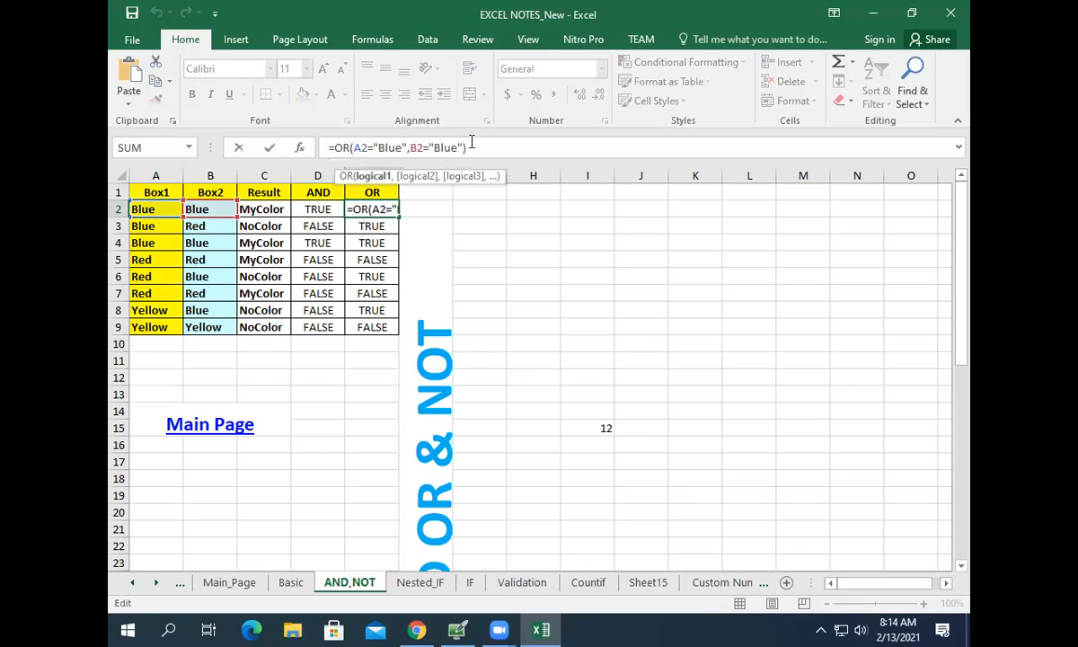
pyautogui.moveTo(461, 148); pyautogui.dragTo(357, 148)
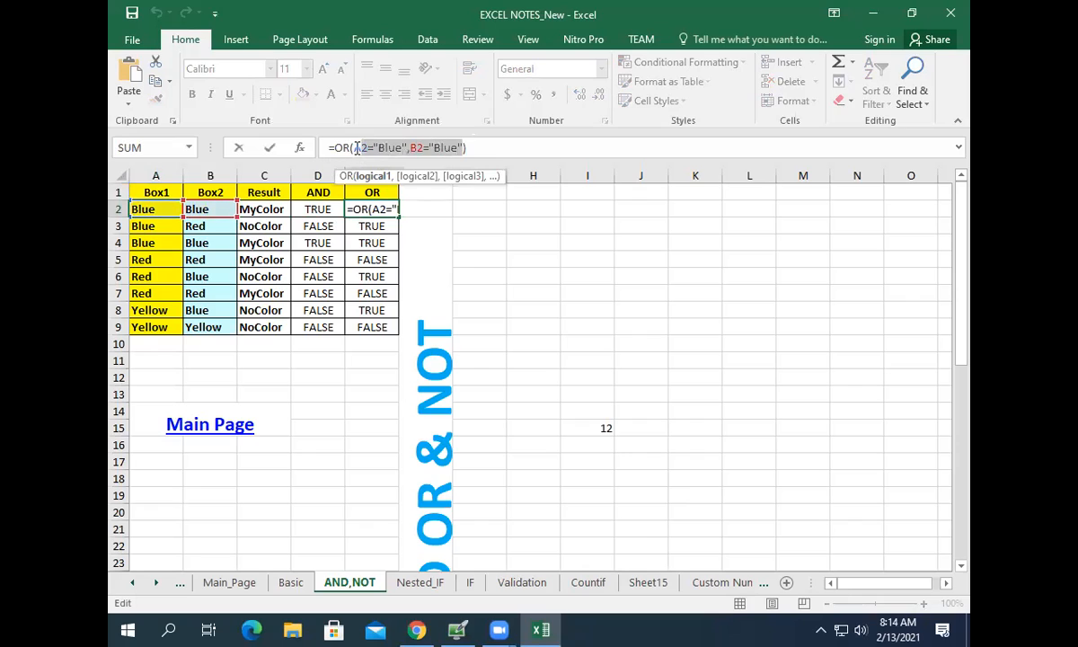
pyautogui.click(269, 148)
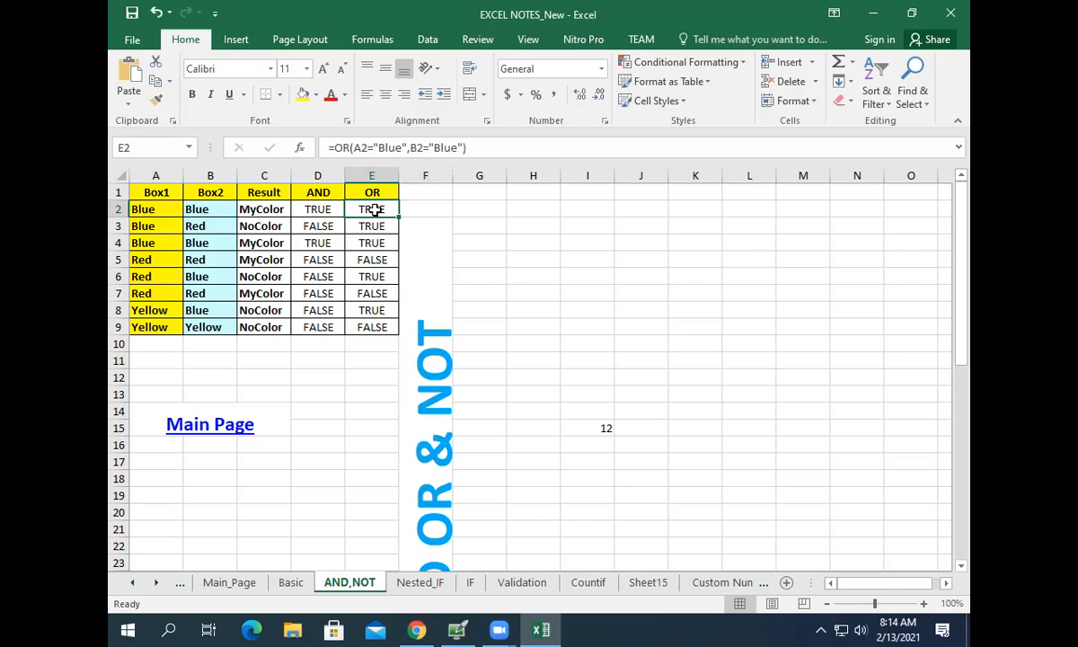
pyautogui.click(369, 260)
pyautogui.moveTo(146, 263); pyautogui.dragTo(207, 261)
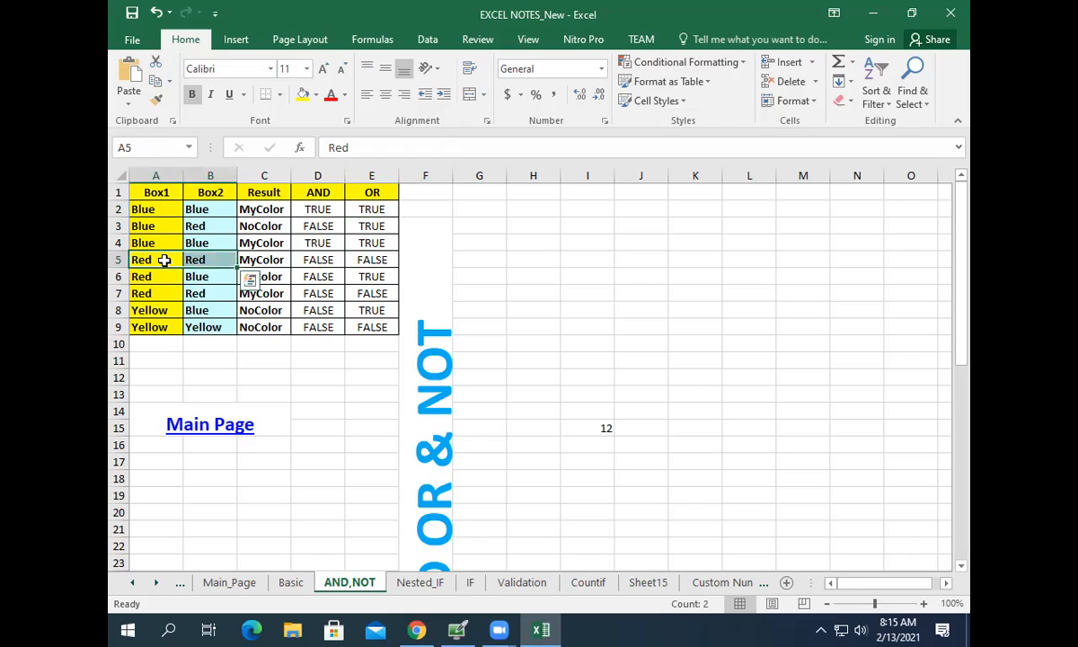
pyautogui.click(371, 257)
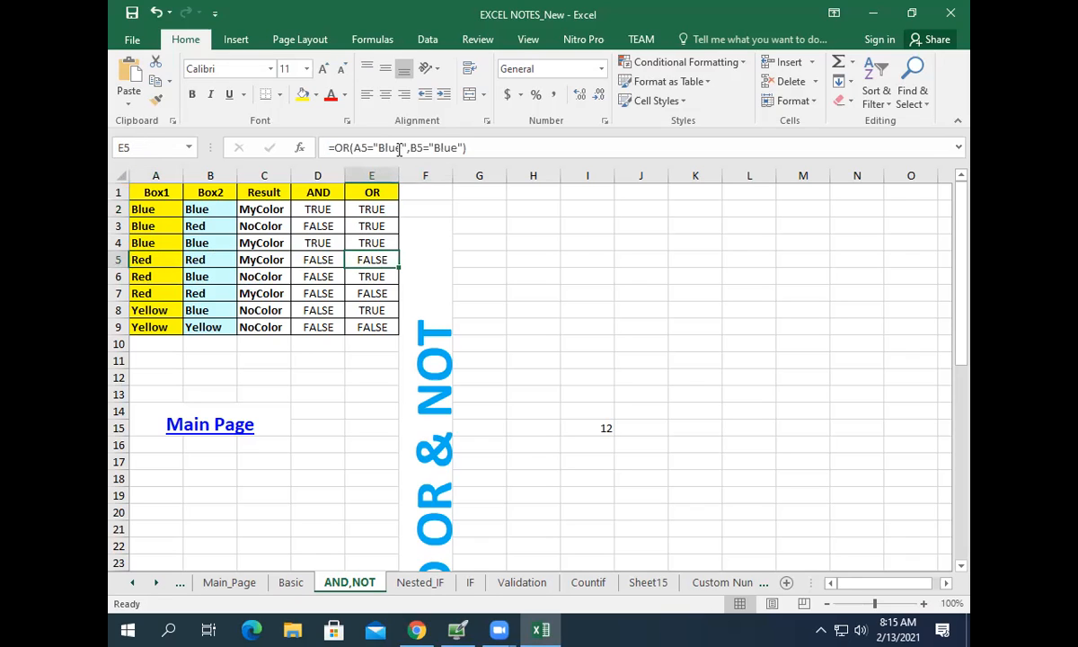
pyautogui.click(372, 209)
# Examine the AND formulas in column D row by row against the Box1 and Box2 colours, and compare D2 with E2.
pyautogui.click(305, 206)
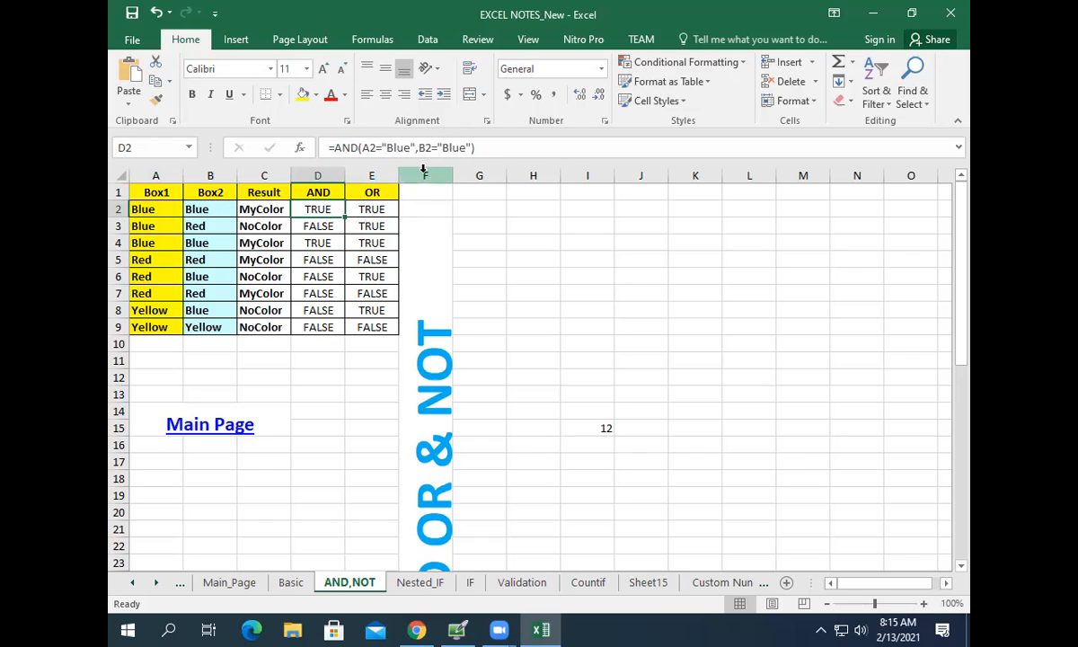
pyautogui.moveTo(144, 203); pyautogui.dragTo(221, 208)
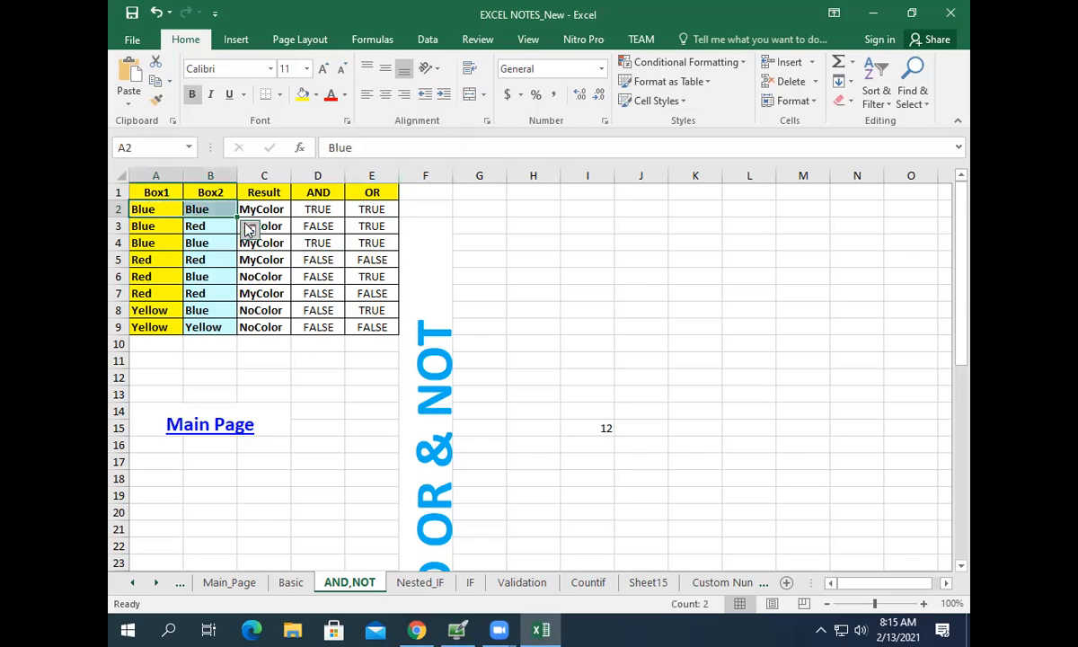
pyautogui.click(309, 230)
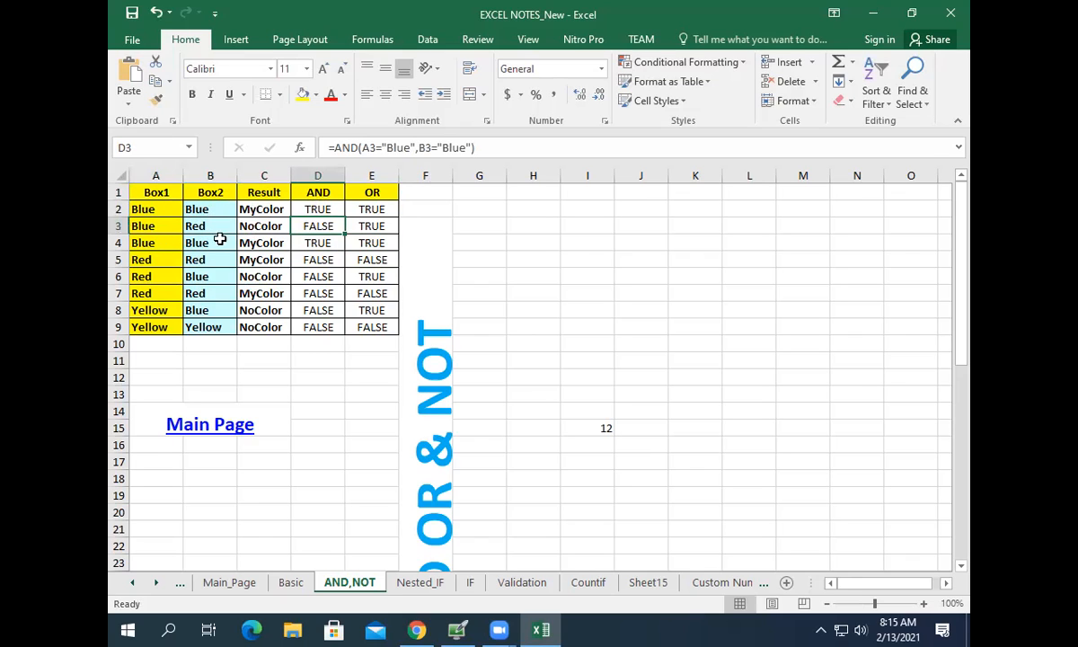
pyautogui.click(318, 242)
pyautogui.moveTo(320, 256); pyautogui.dragTo(319, 327)
pyautogui.moveTo(155, 260); pyautogui.dragTo(198, 328)
pyautogui.click(160, 275)
pyautogui.click(223, 280)
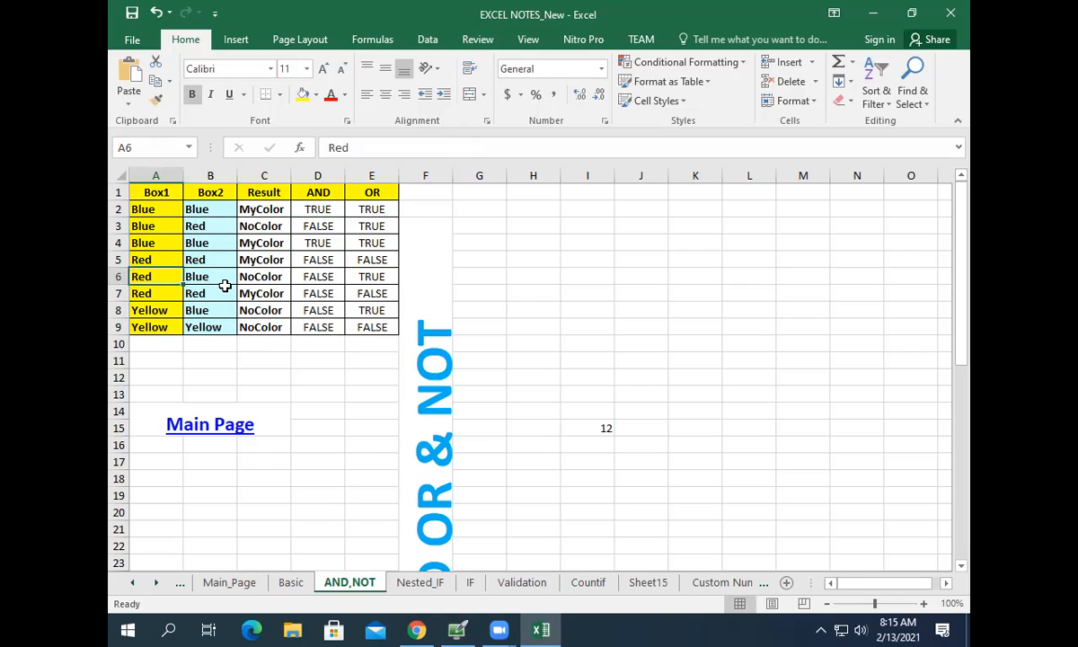
pyautogui.click(316, 263)
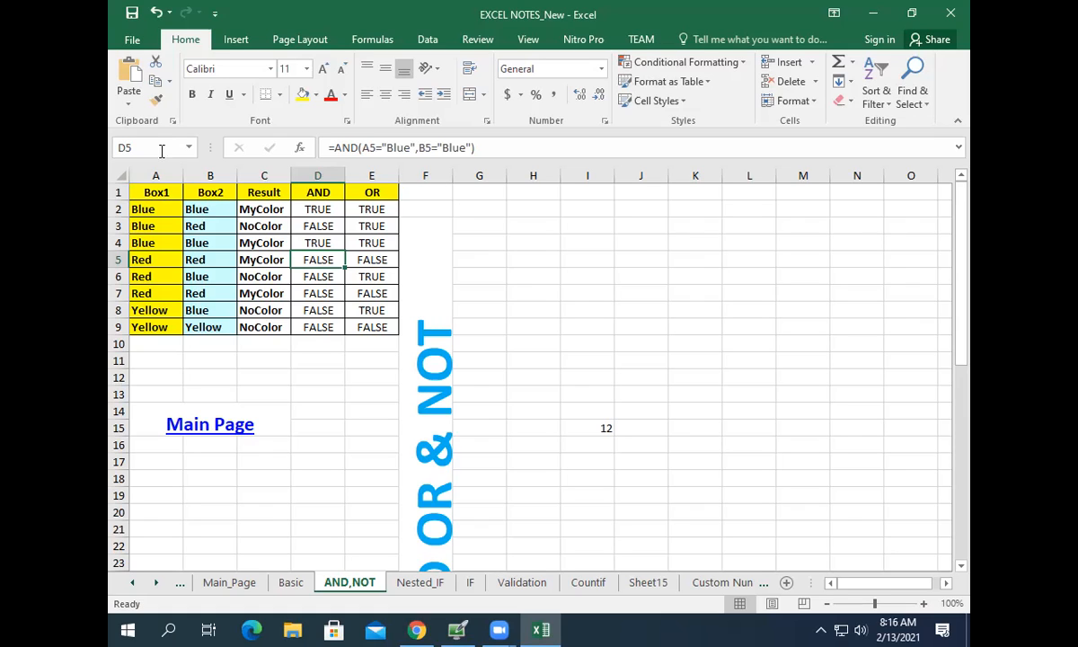
pyautogui.click(318, 209)
pyautogui.click(357, 209)
pyautogui.click(315, 212)
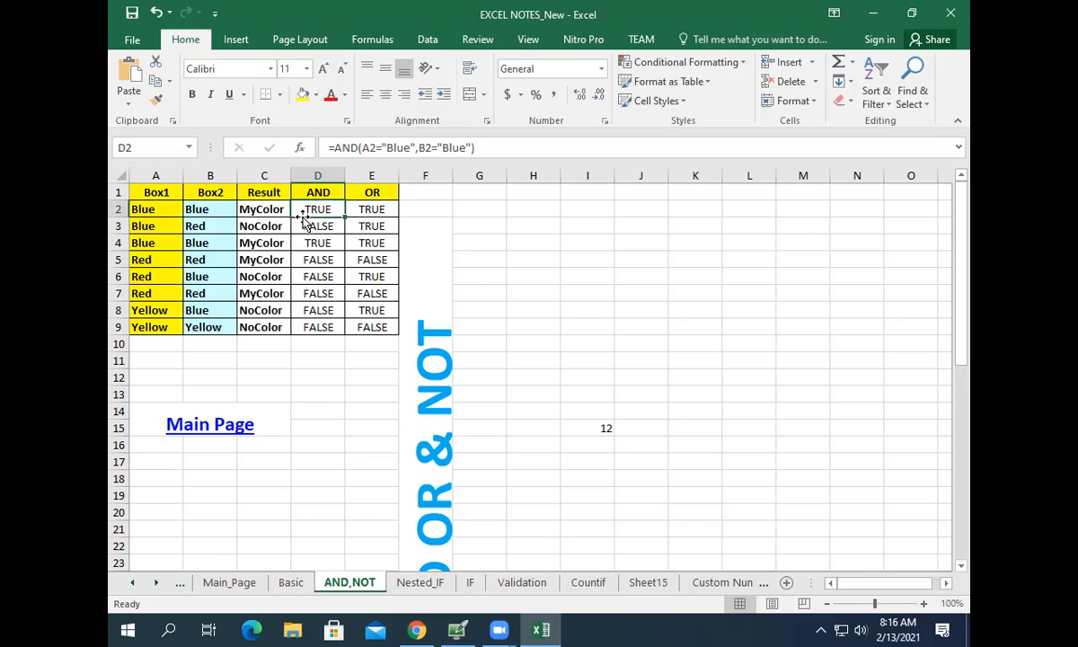
# Start a formula in G2 with an empty AND function nested as the logical test of an IF function.
pyautogui.click(476, 209)
pyautogui.click(459, 144)
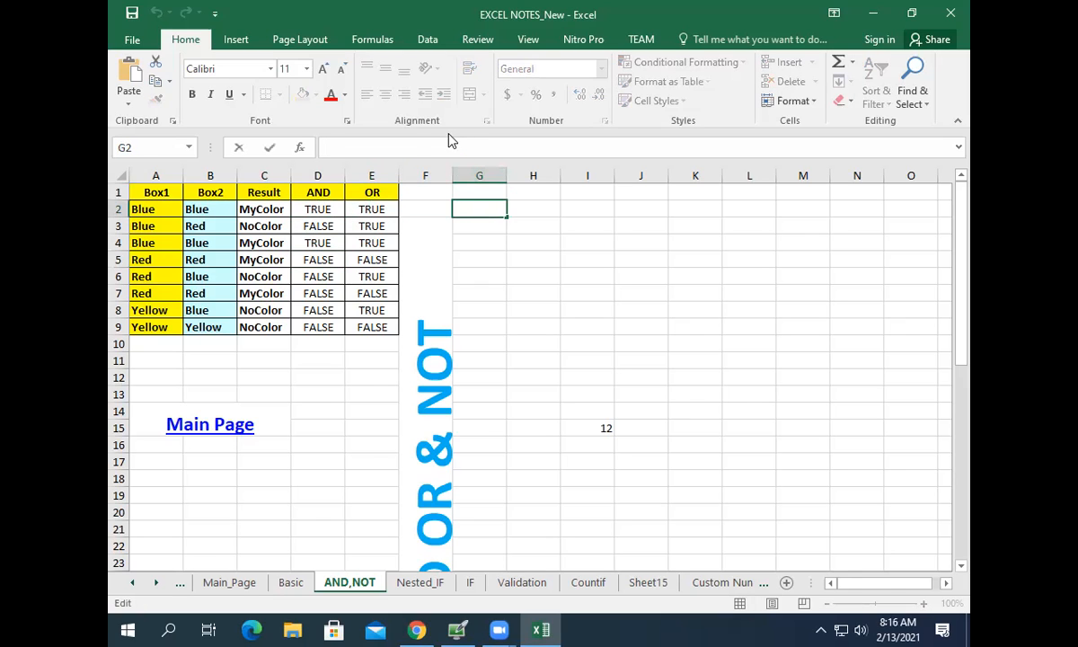
pyautogui.write('=if()')
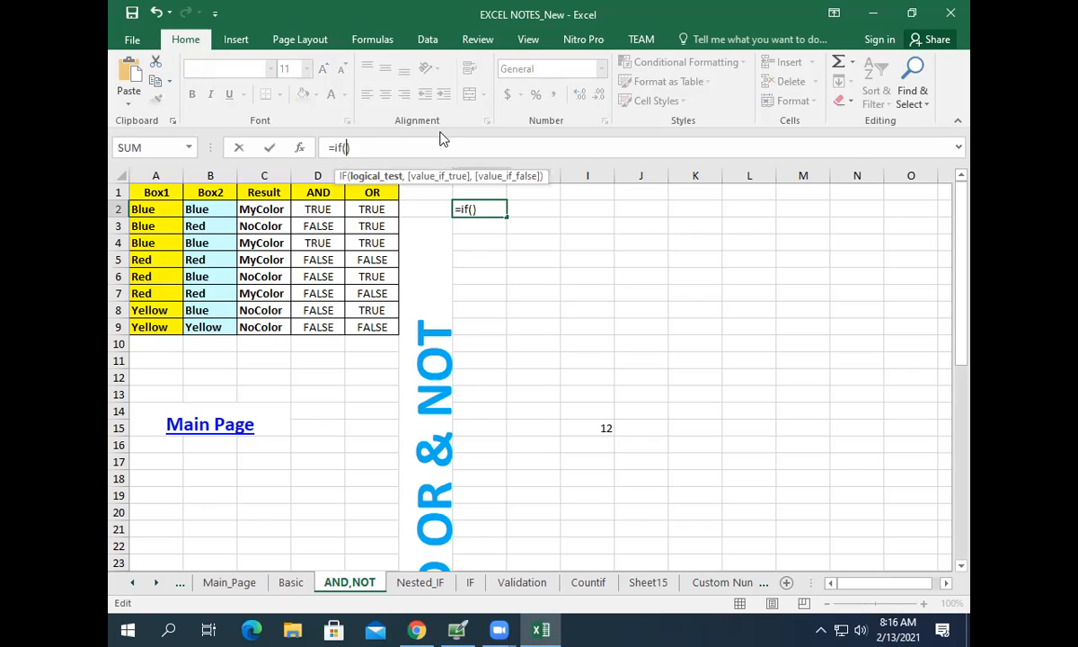
pyautogui.write('and')
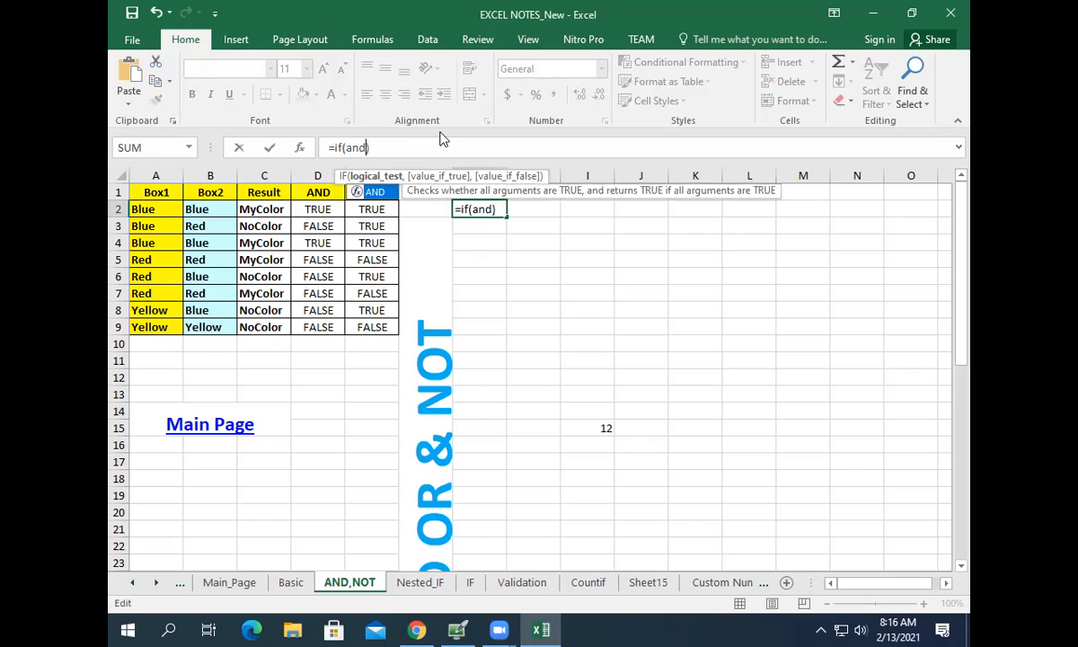
pyautogui.write('()')
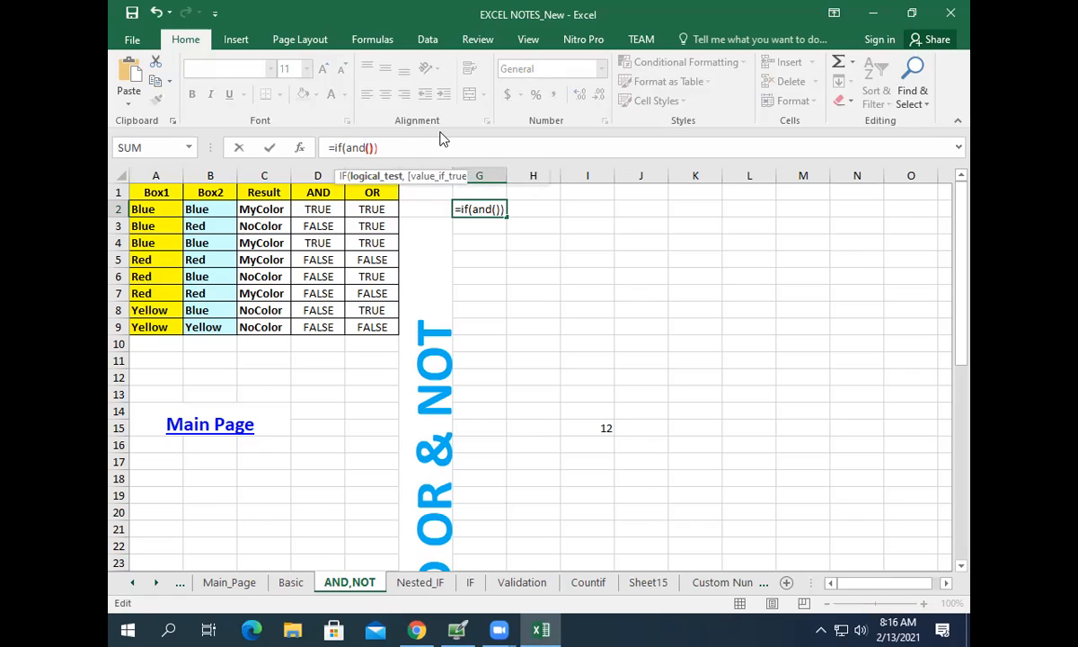
pyautogui.click(374, 149)
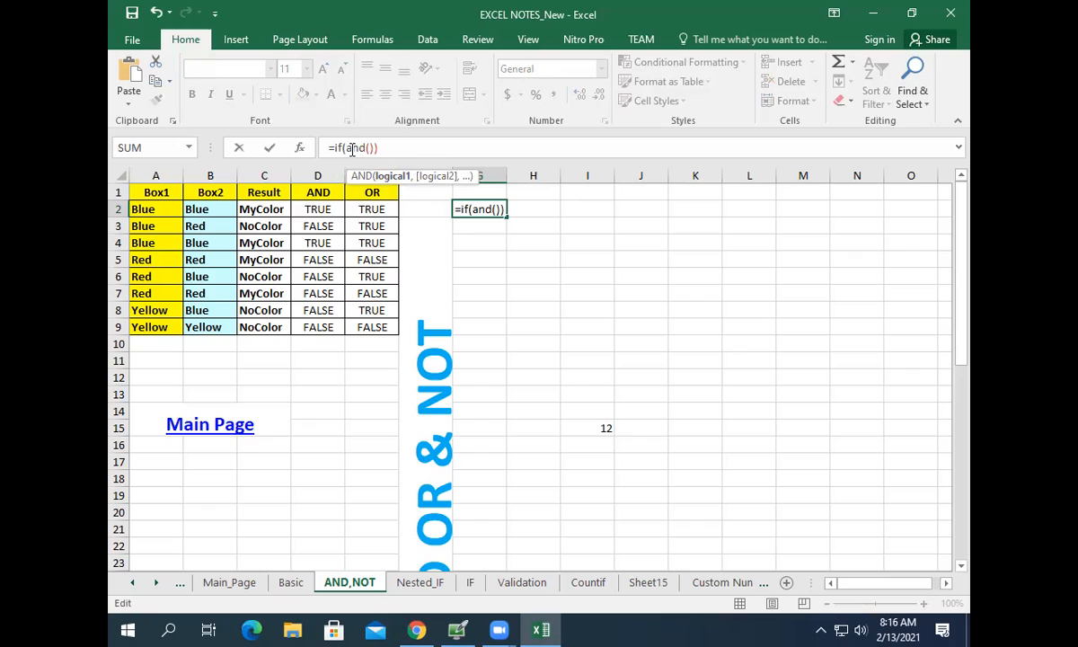
pyautogui.click(344, 149)
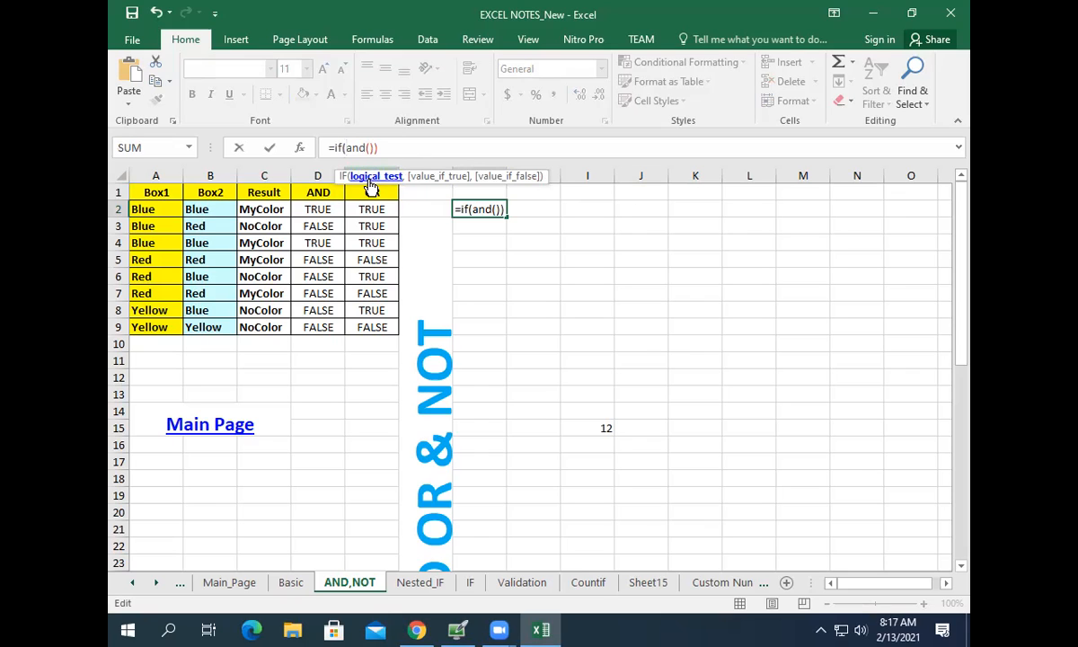
pyautogui.click(368, 148)
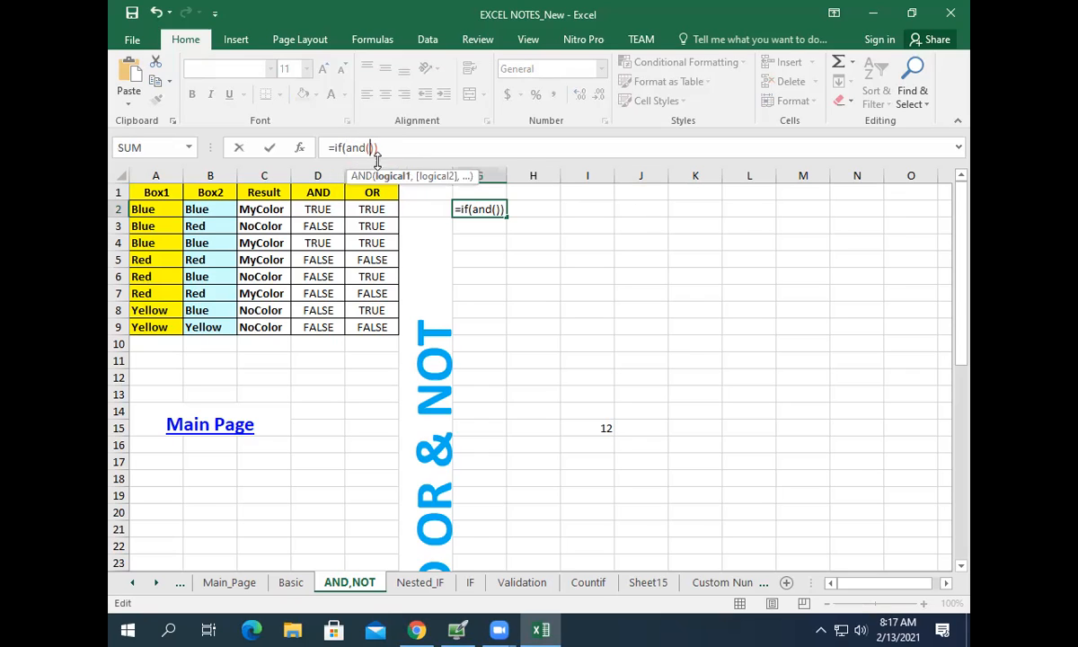
# Fill in the AND function of the G2 formula with the conditions A2="Blue" and B2="Blue".
pyautogui.click(152, 208)
pyautogui.write('="Blue"')
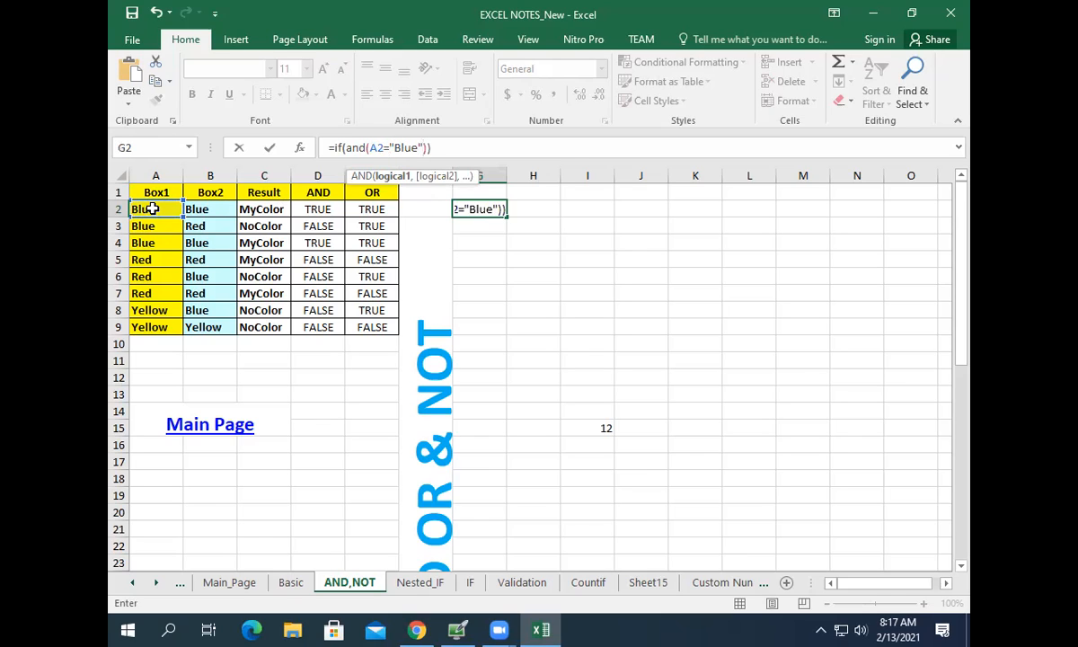
pyautogui.write(',')
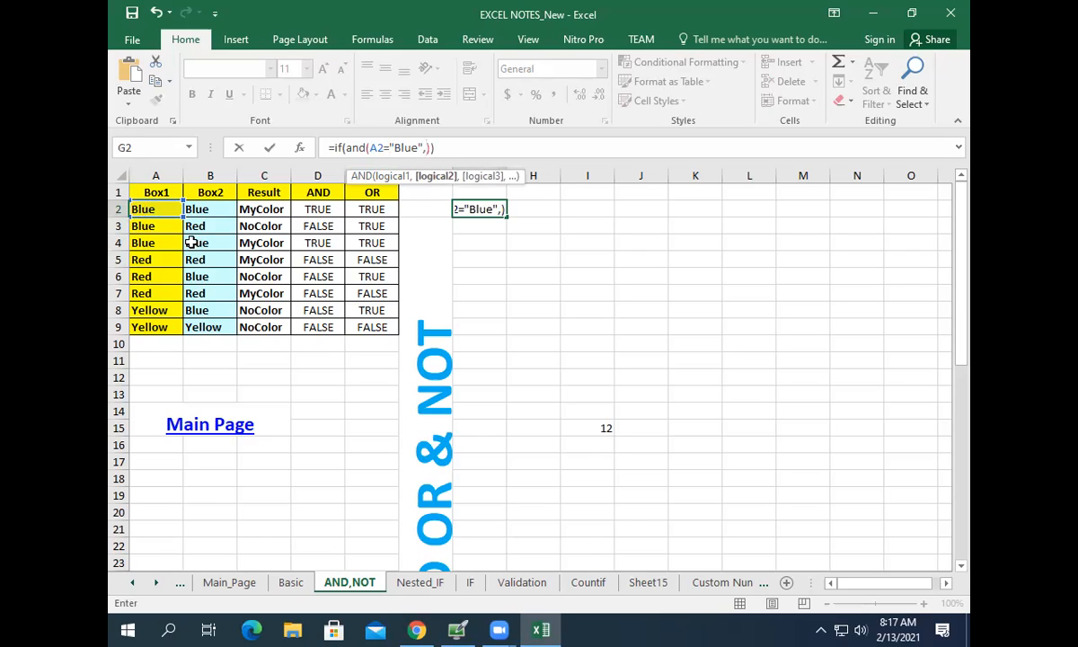
pyautogui.click(206, 209)
pyautogui.write('=')
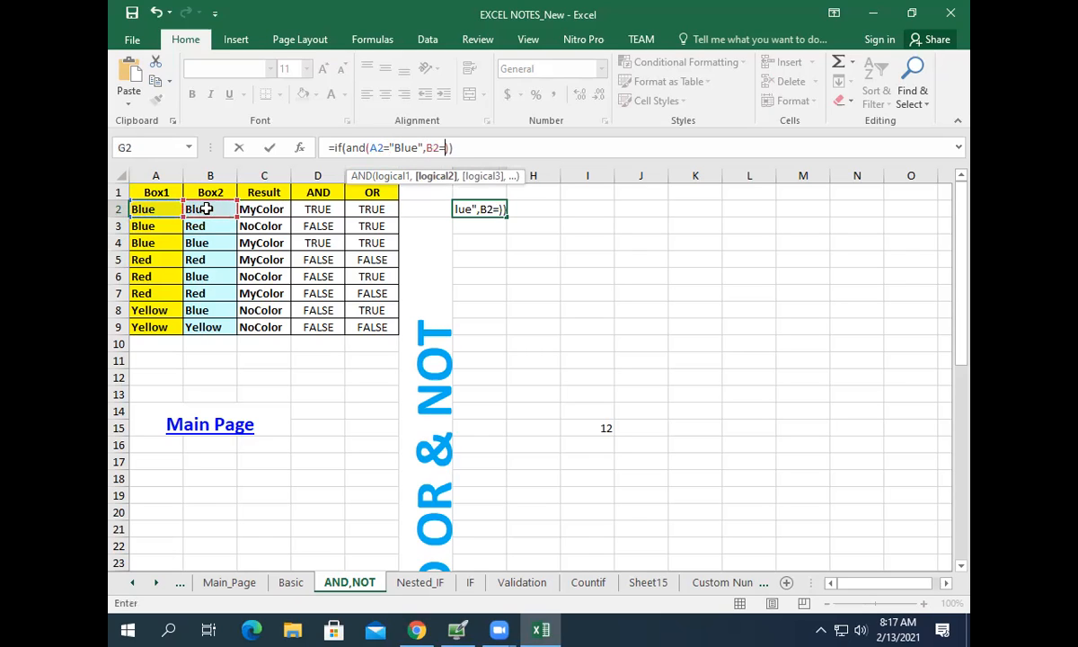
pyautogui.write('"Blue')
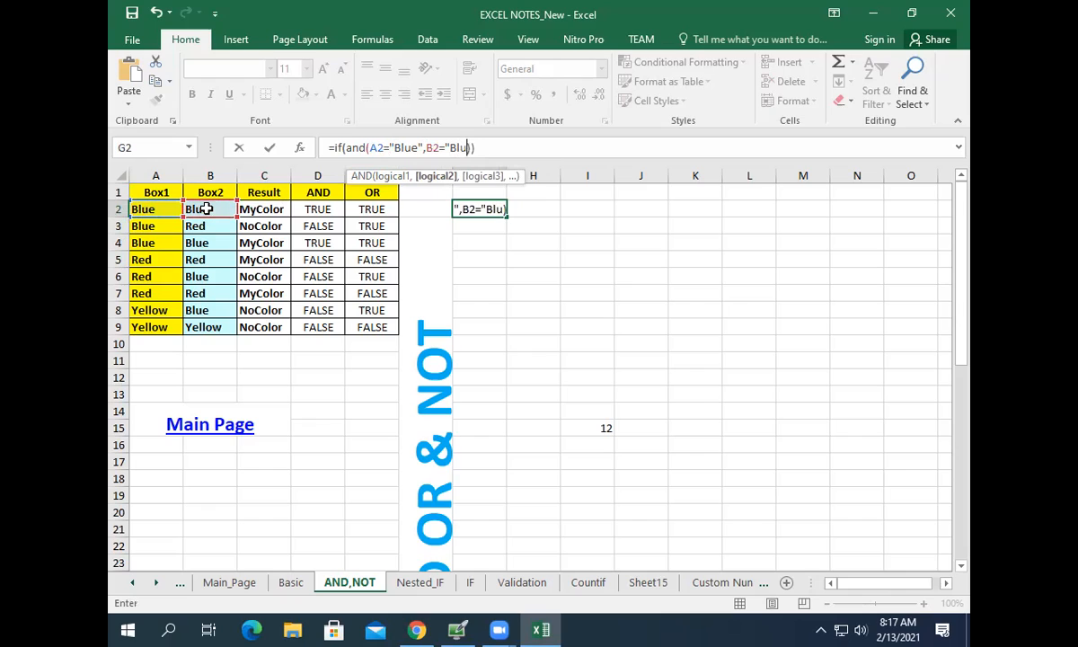
pyautogui.write('"')
pyautogui.click(483, 148)
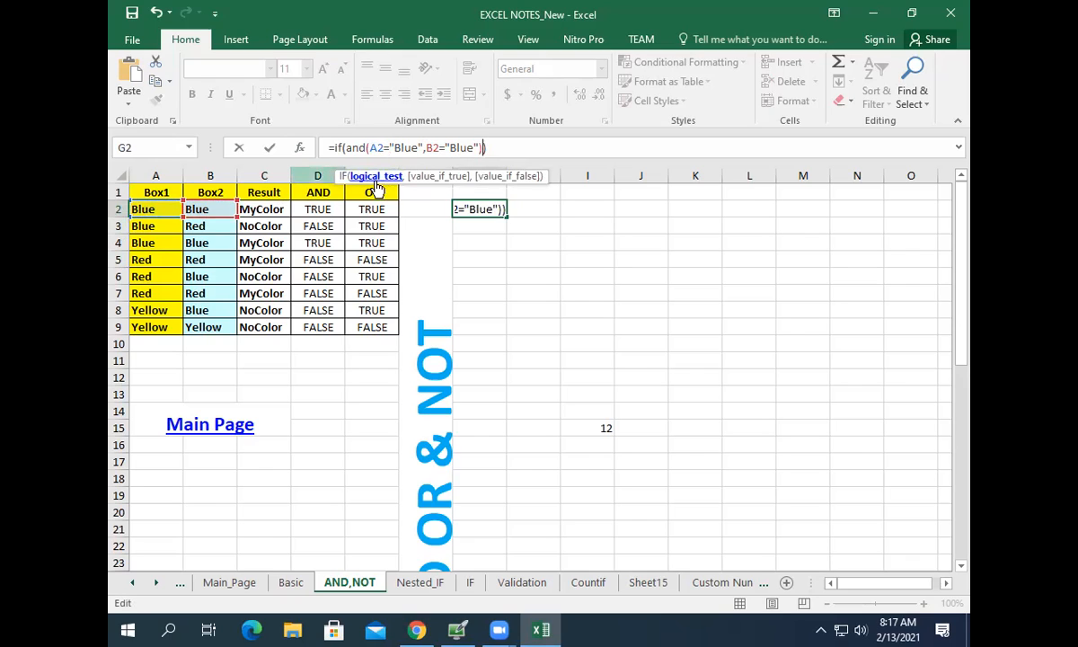
pyautogui.click(480, 151)
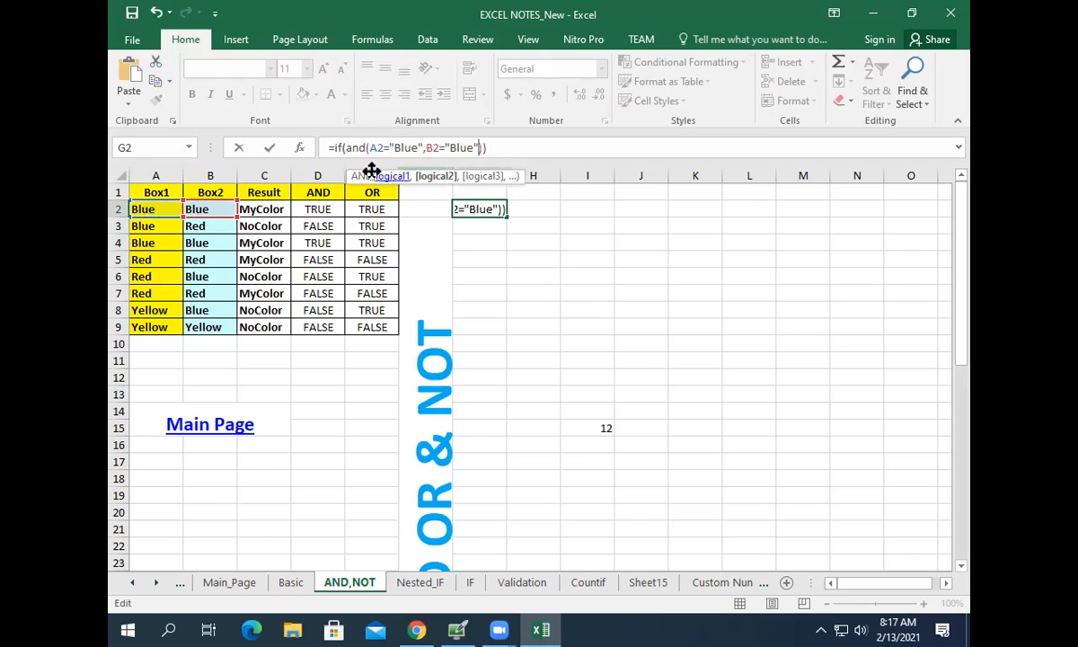
# Add "Both are Blue" as the value-if-true argument of the IF formula in G2.
pyautogui.click(485, 147)
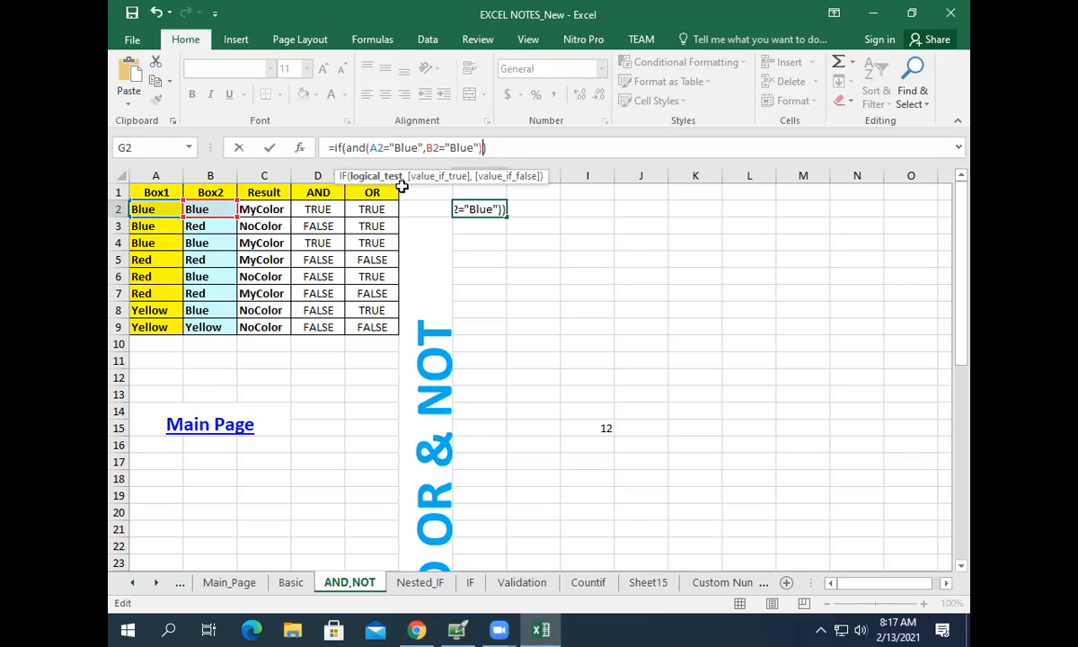
pyautogui.write(',')
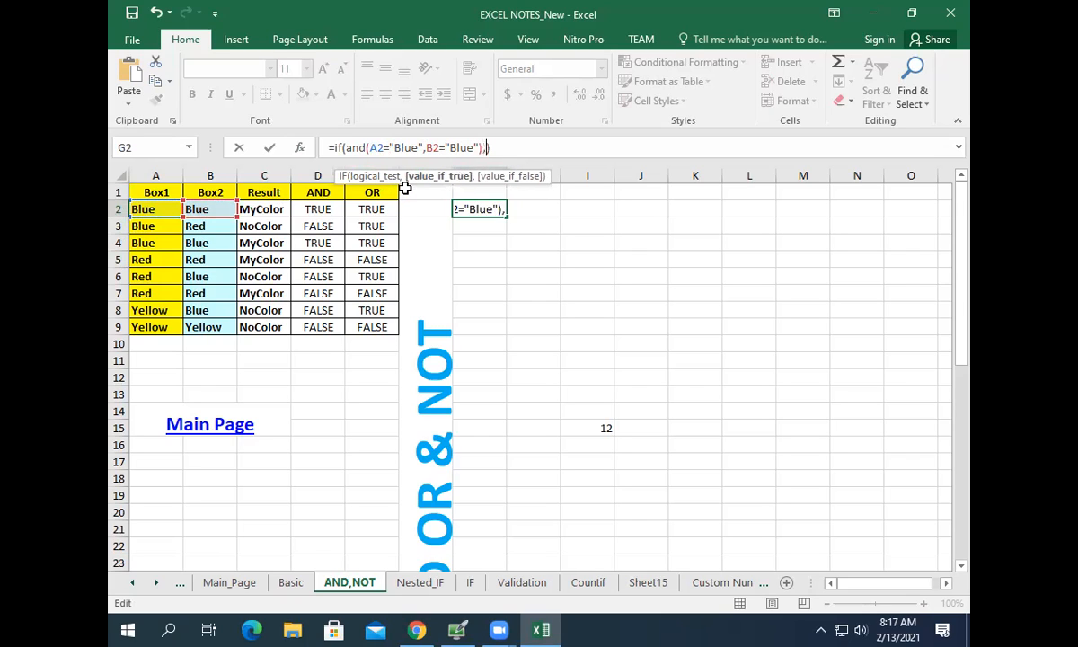
pyautogui.press('BackSpace')
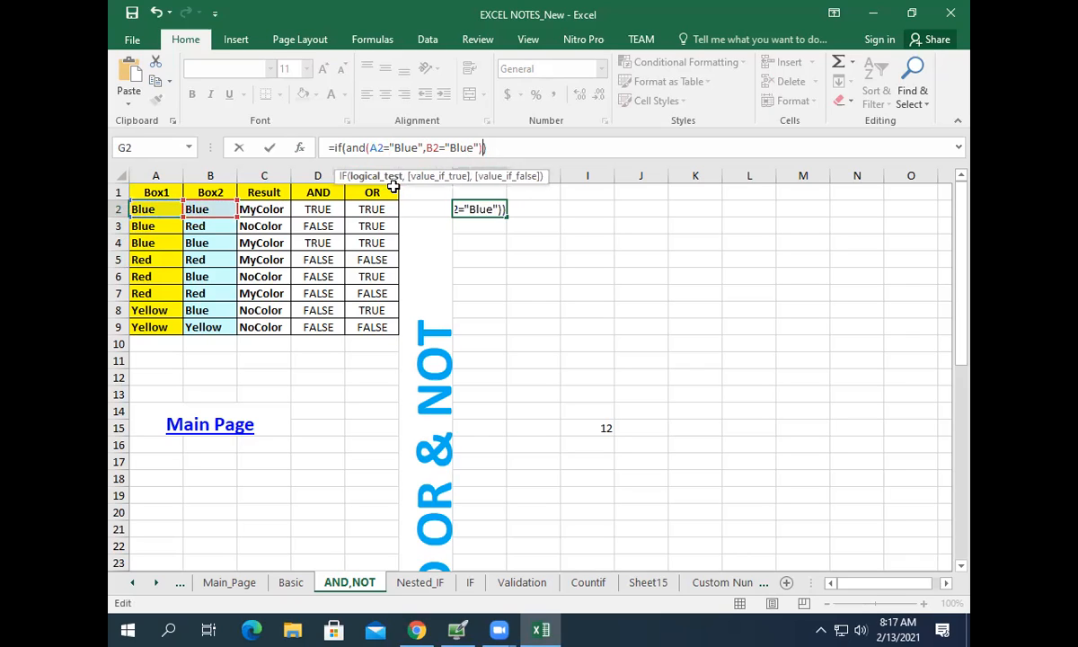
pyautogui.write(',')
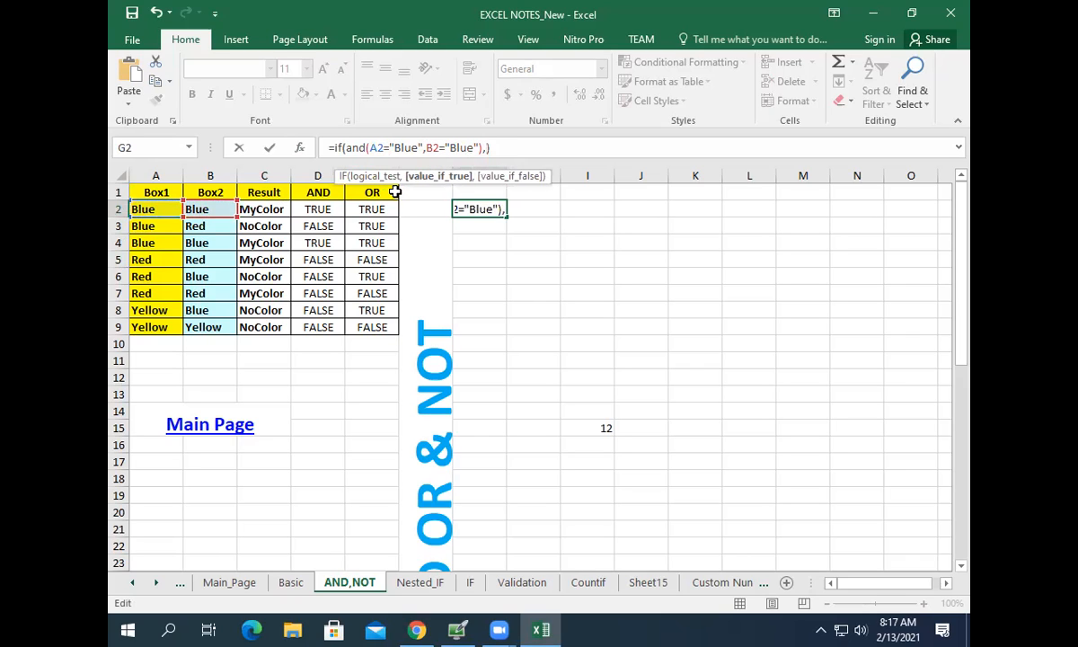
pyautogui.write('"")')
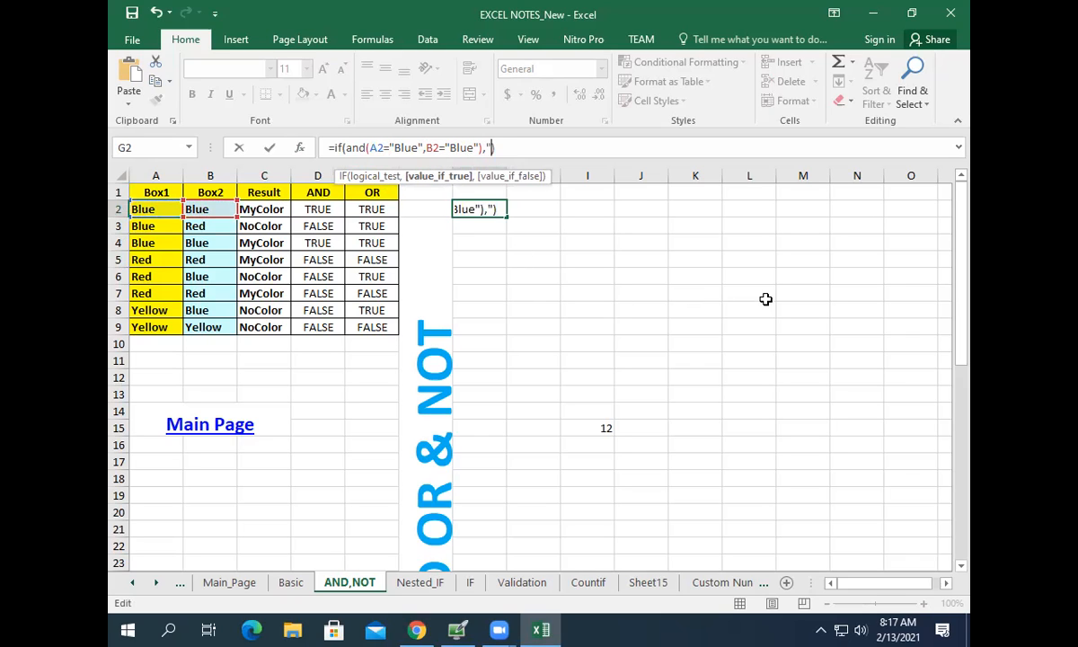
pyautogui.press('Left')
pyautogui.press('Left')
pyautogui.write('Both ')
pyautogui.write('are B')
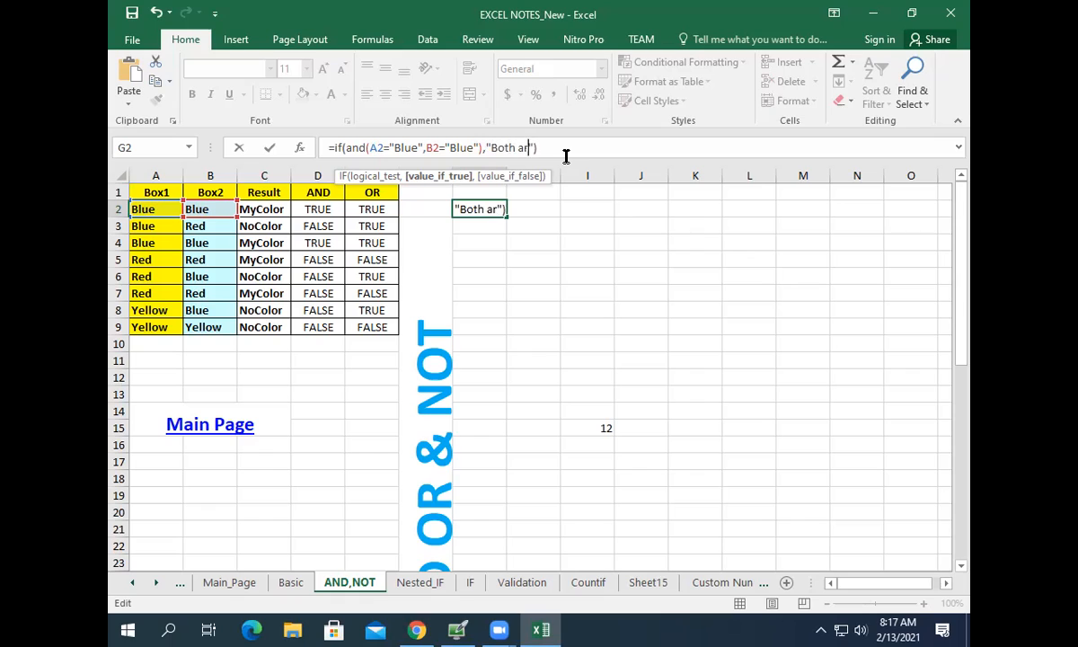
pyautogui.write('lue')
# Add "Both are not Blue" as the value-if-false argument and enter the completed IF formula in G2.
pyautogui.write(',""')
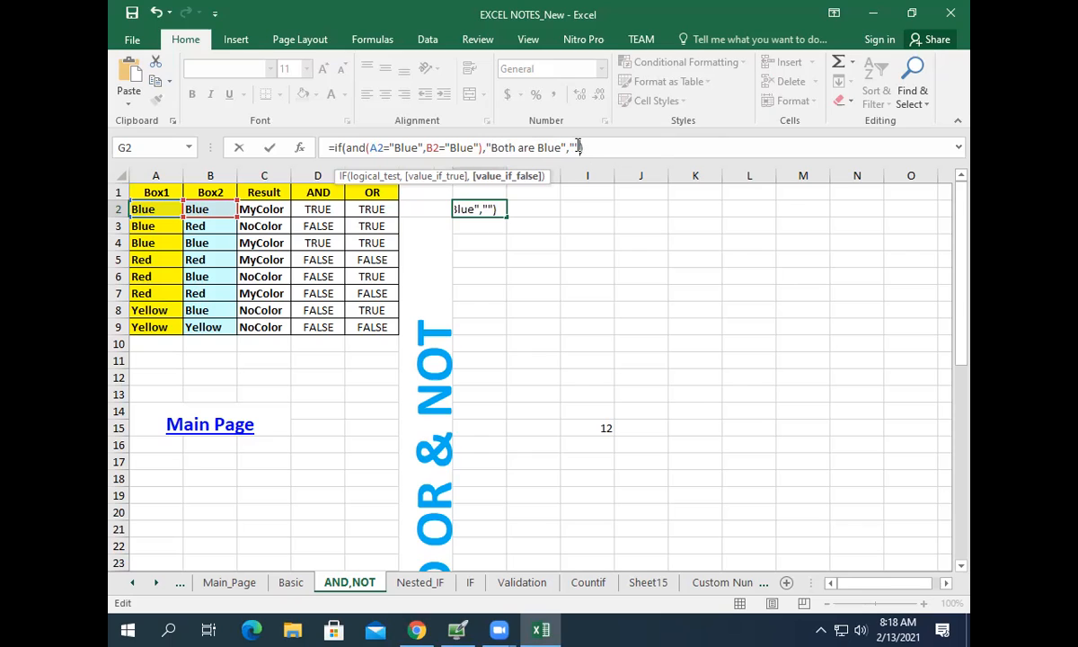
pyautogui.write('Both are not Blue')
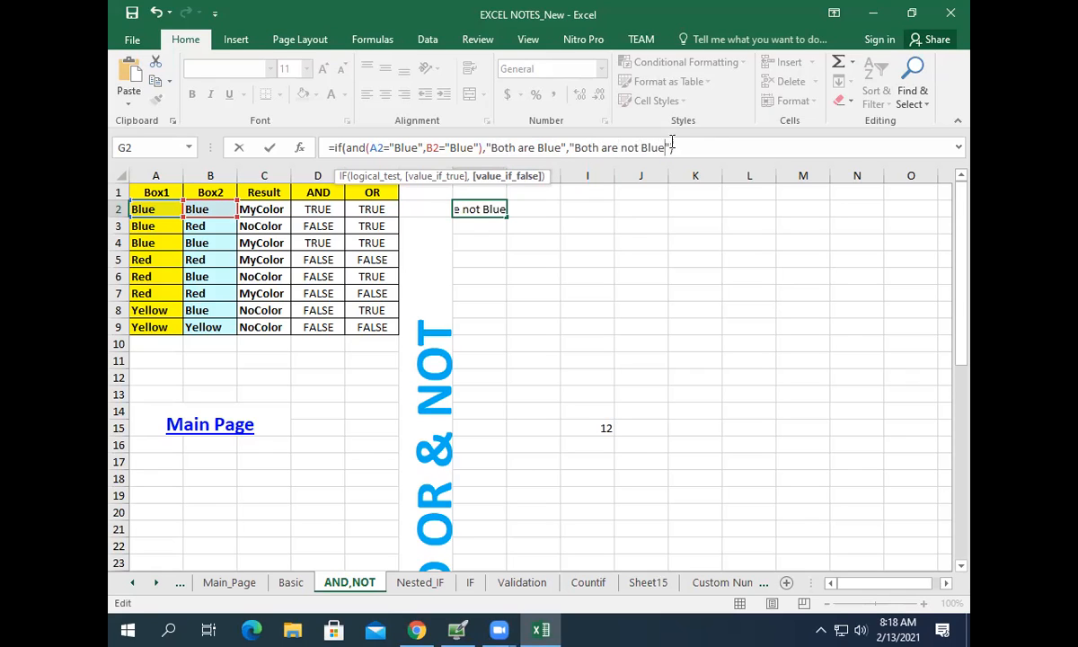
pyautogui.write(')')
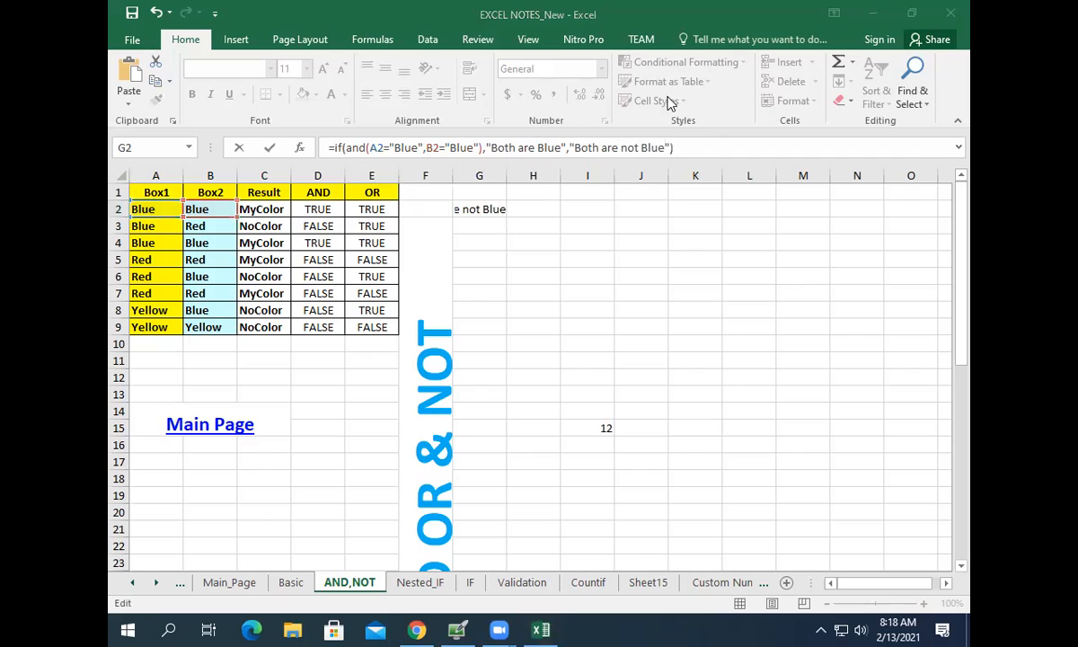
pyautogui.click(269, 148)
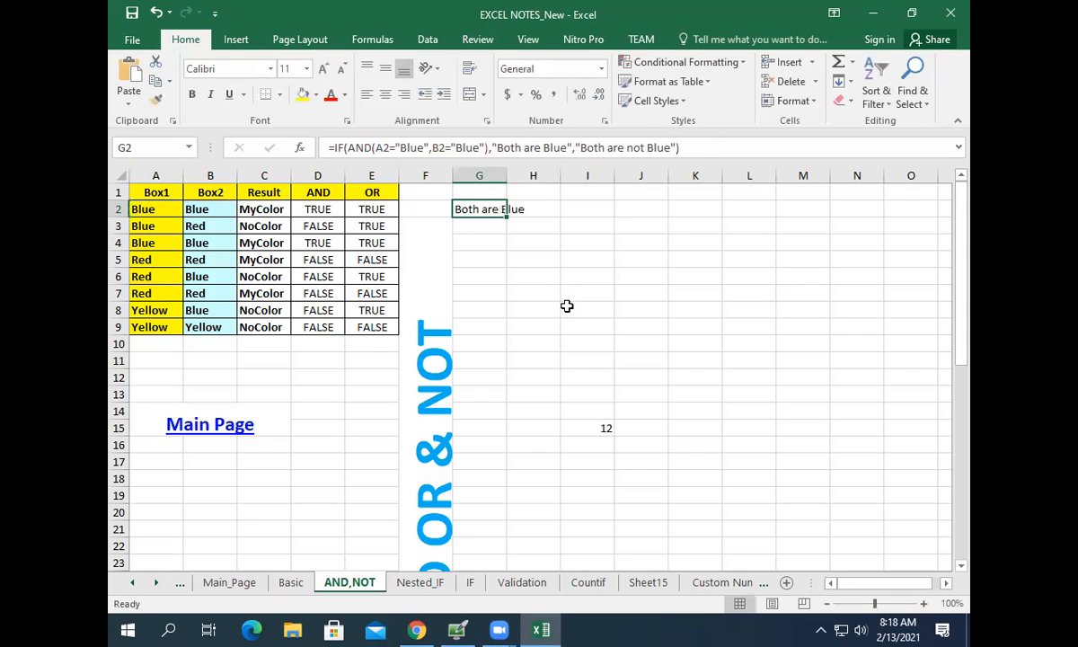
# Autofit the width of column G and fill the G2 formula down to G9.
pyautogui.doubleClick(507, 175)
pyautogui.moveTo(528, 226); pyautogui.dragTo(499, 328)
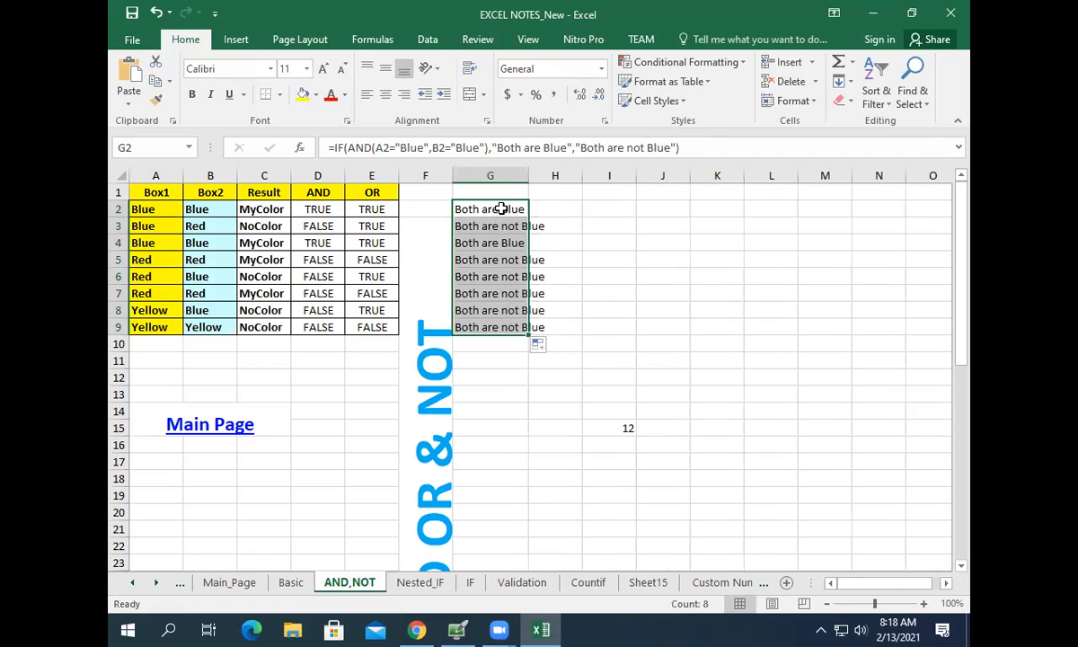
# Autofit column G to its text and examine the AND test and both result arguments of the G2 formula.
pyautogui.doubleClick(528, 169)
pyautogui.click(517, 210)
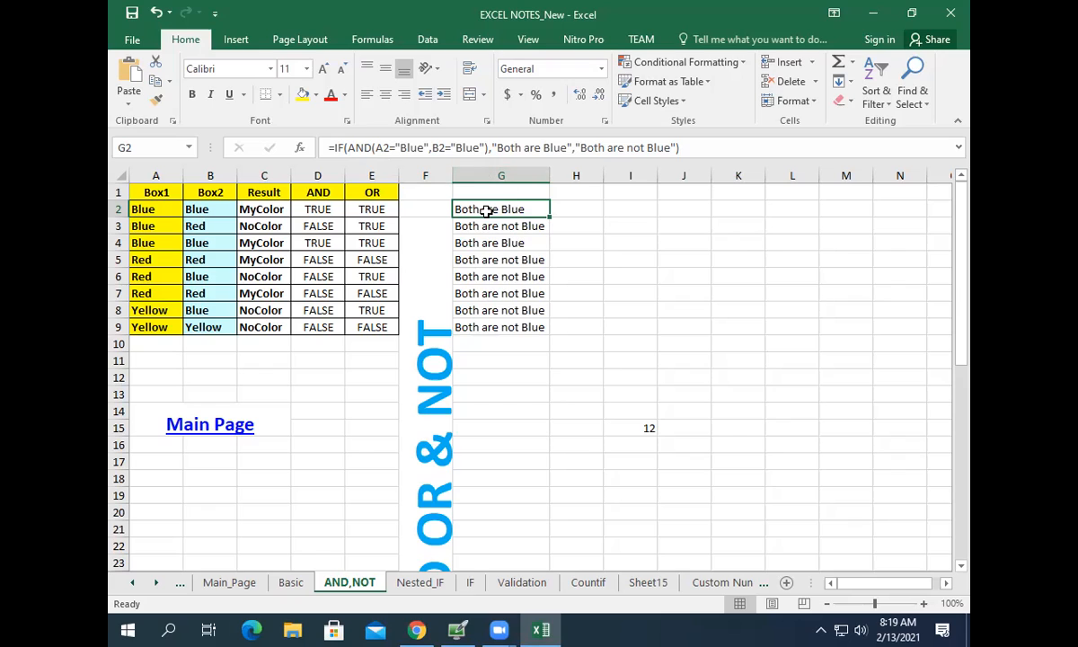
pyautogui.moveTo(347, 147); pyautogui.dragTo(568, 148)
pyautogui.moveTo(344, 147); pyautogui.dragTo(488, 149)
pyautogui.moveTo(578, 147); pyautogui.dragTo(675, 148)
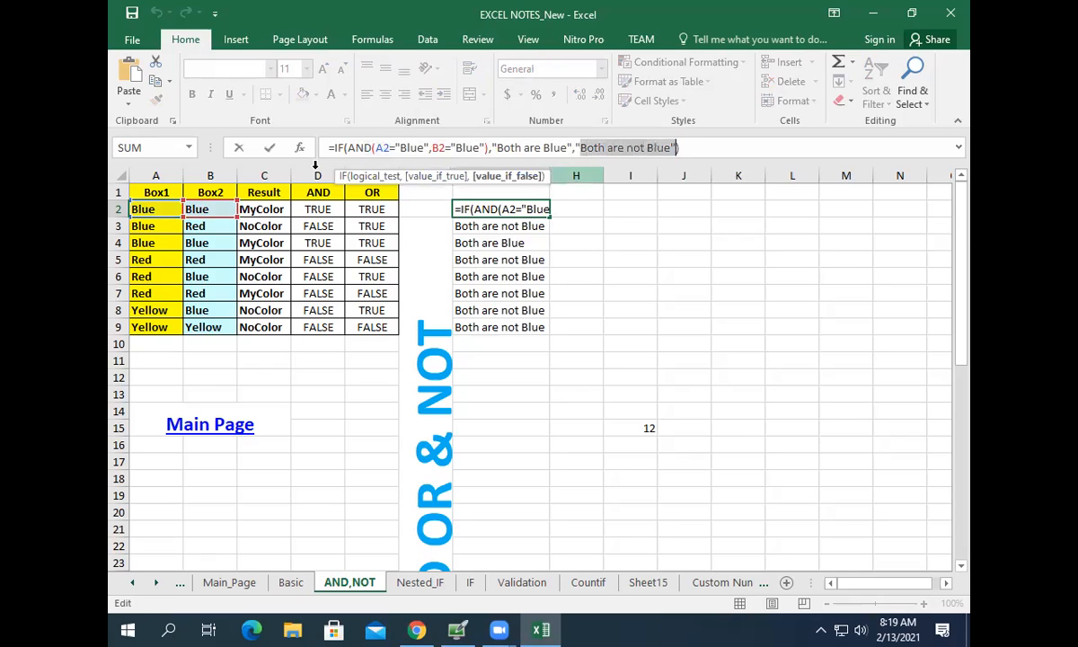
pyautogui.press('Escape')
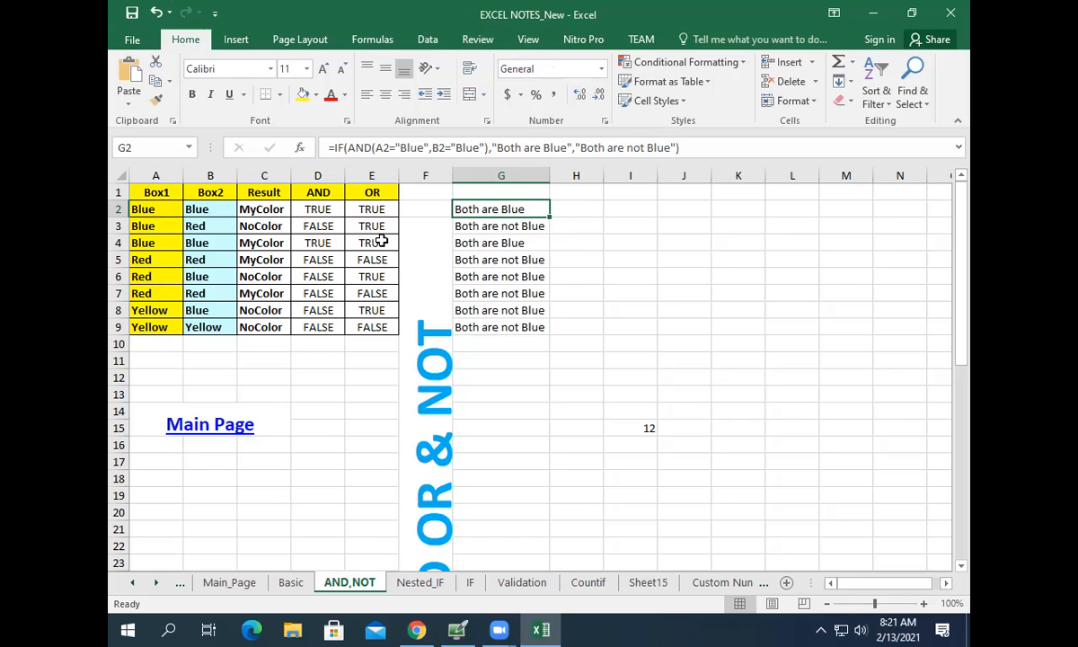
# Examine the IF formula in C2, including its OR function, the nested AND conditions and the two result texts.
pyautogui.moveTo(510, 239); pyautogui.dragTo(510, 223)
pyautogui.click(510, 207)
pyautogui.click(281, 205)
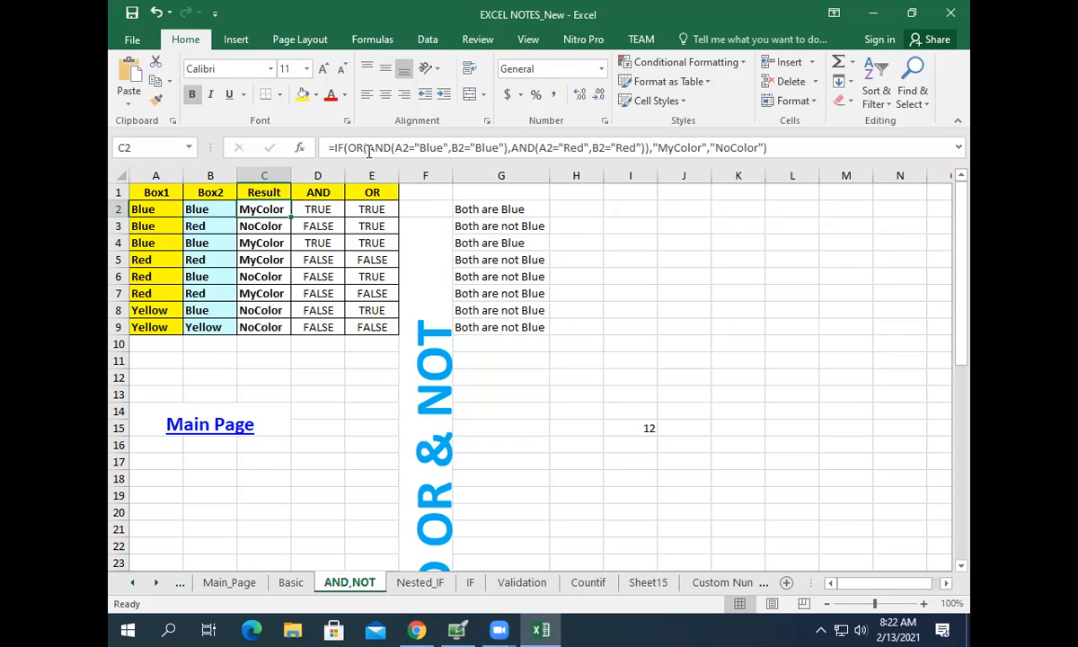
pyautogui.moveTo(369, 149); pyautogui.dragTo(649, 149)
pyautogui.click(596, 149)
pyautogui.click(446, 148)
pyautogui.moveTo(703, 148); pyautogui.dragTo(665, 146)
pyautogui.moveTo(763, 145); pyautogui.dragTo(716, 146)
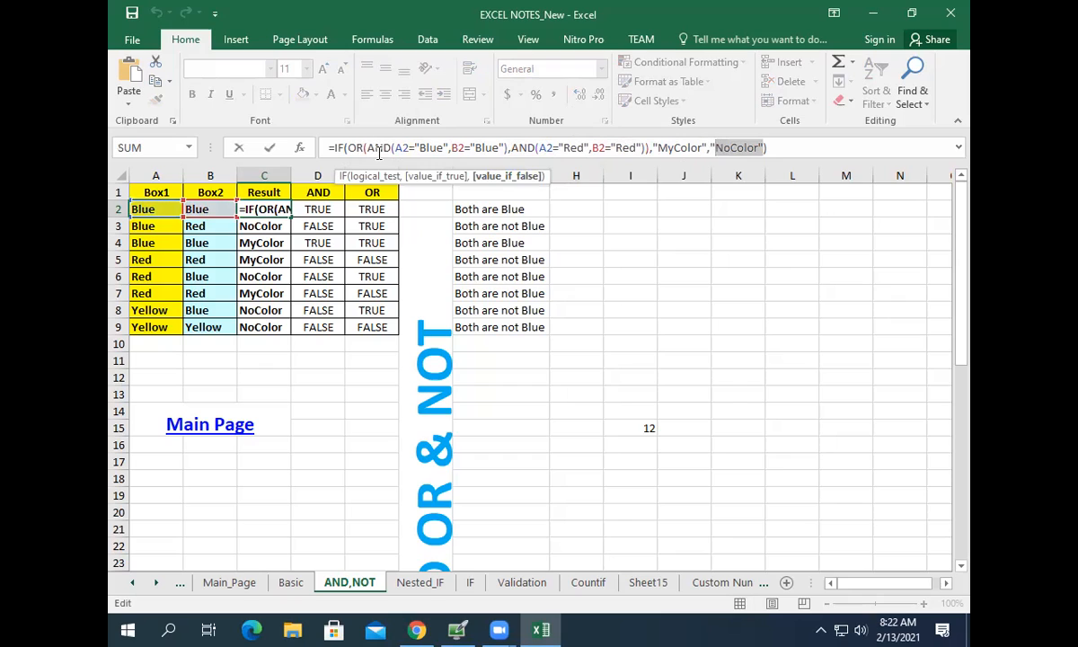
pyautogui.moveTo(348, 150); pyautogui.dragTo(364, 153)
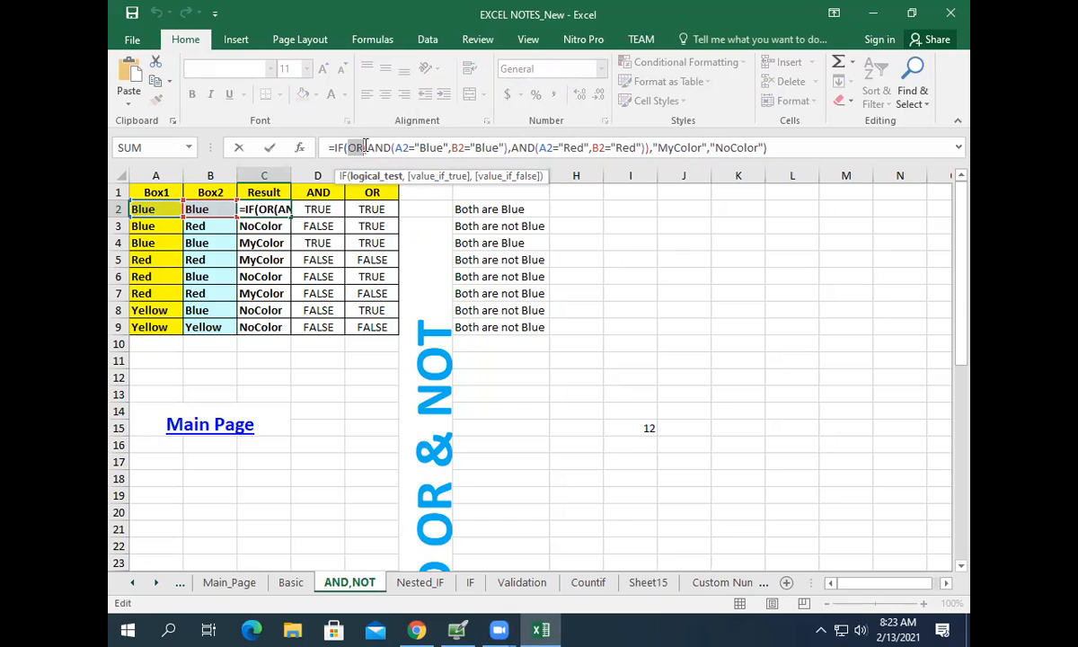
pyautogui.click(367, 148)
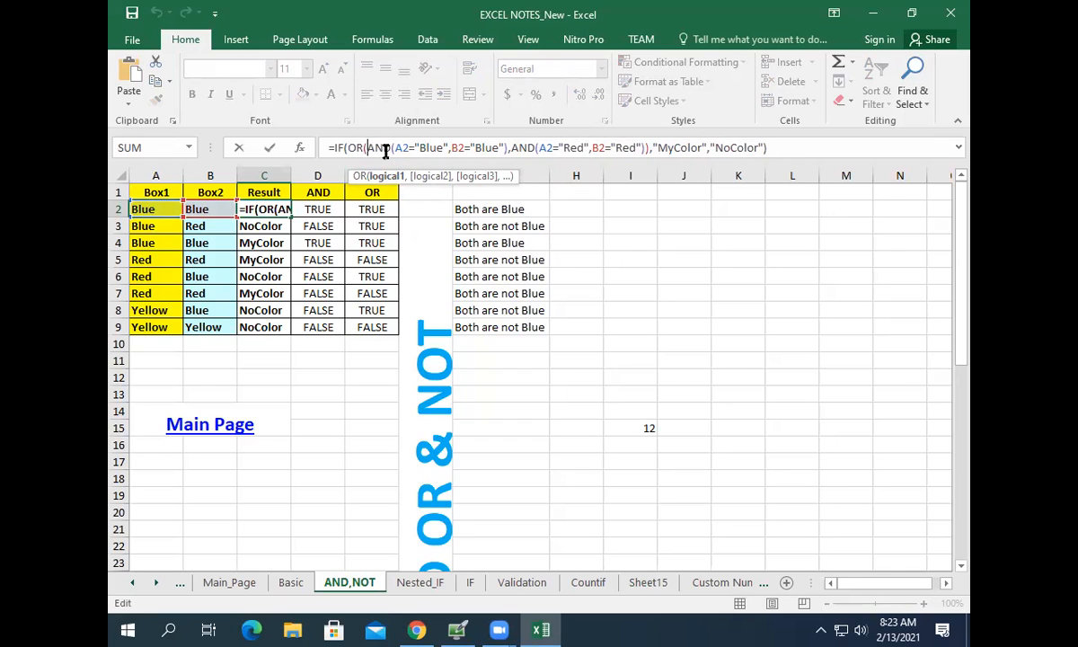
# Add a third AND function inside the OR of the C2 formula, with A2="Yellow" as its first condition.
pyautogui.click(643, 147)
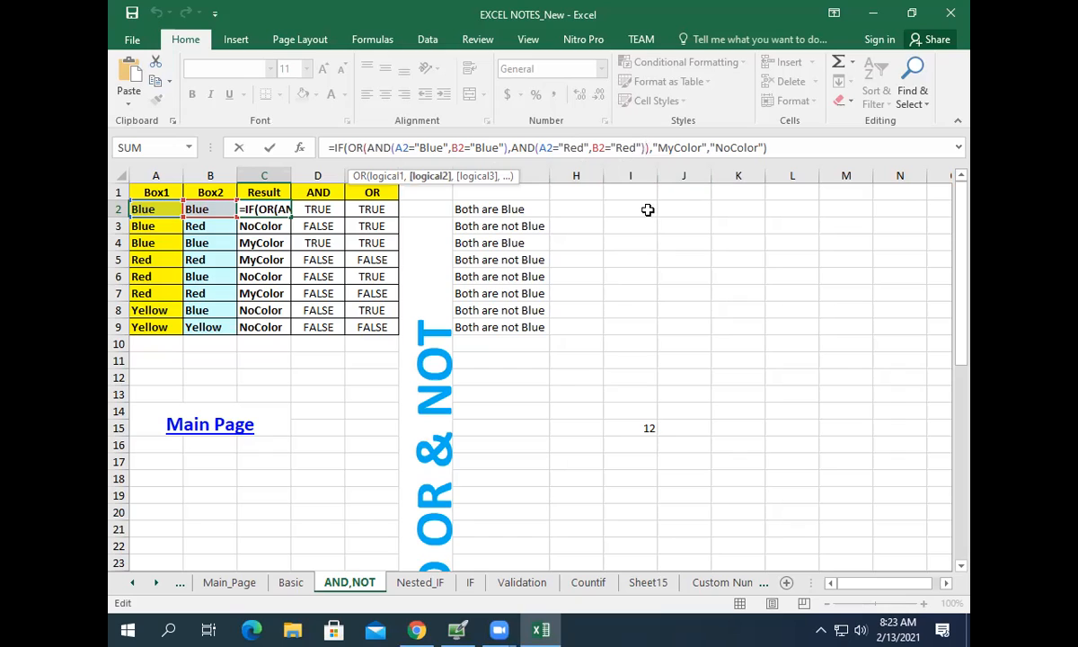
pyautogui.write(',and()')
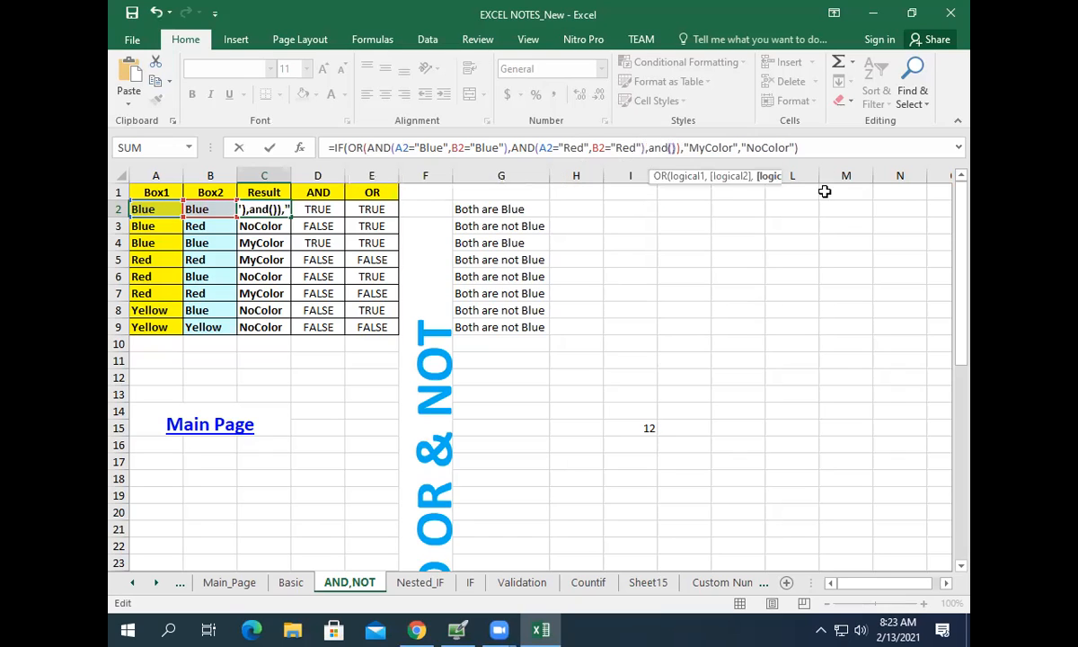
pyautogui.click(672, 147)
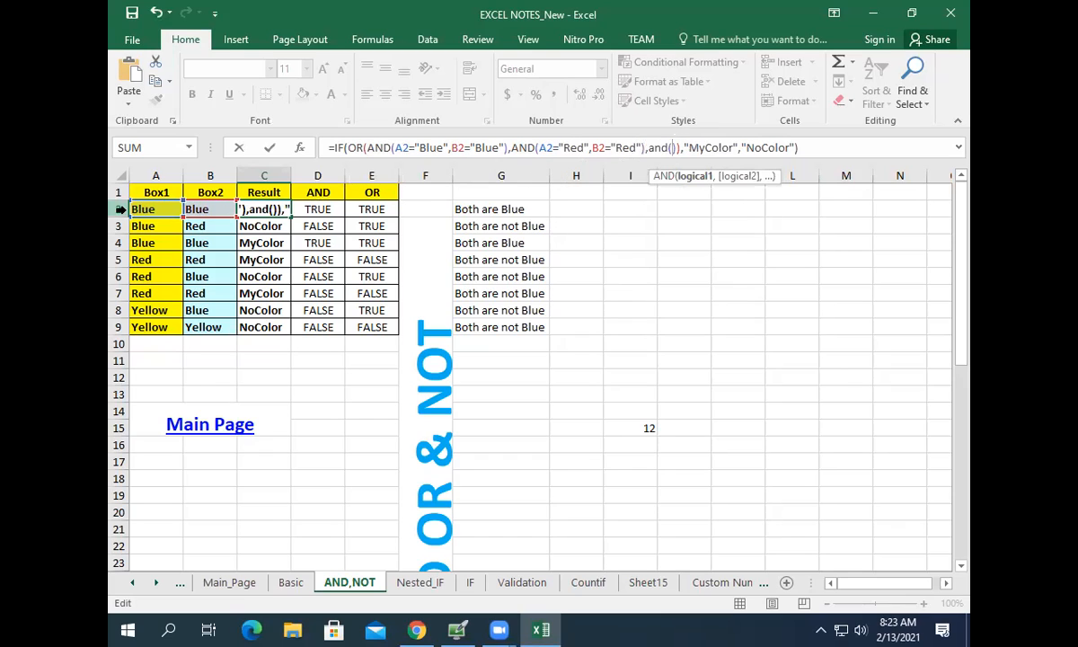
pyautogui.click(156, 210)
pyautogui.write('=""')
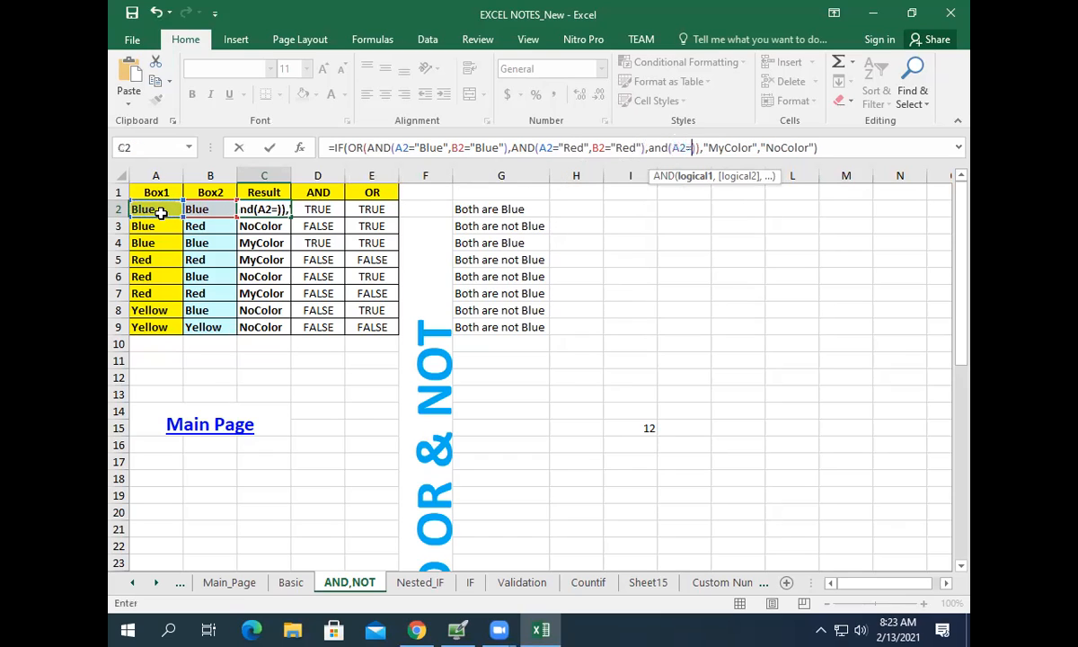
pyautogui.write('Yellow')
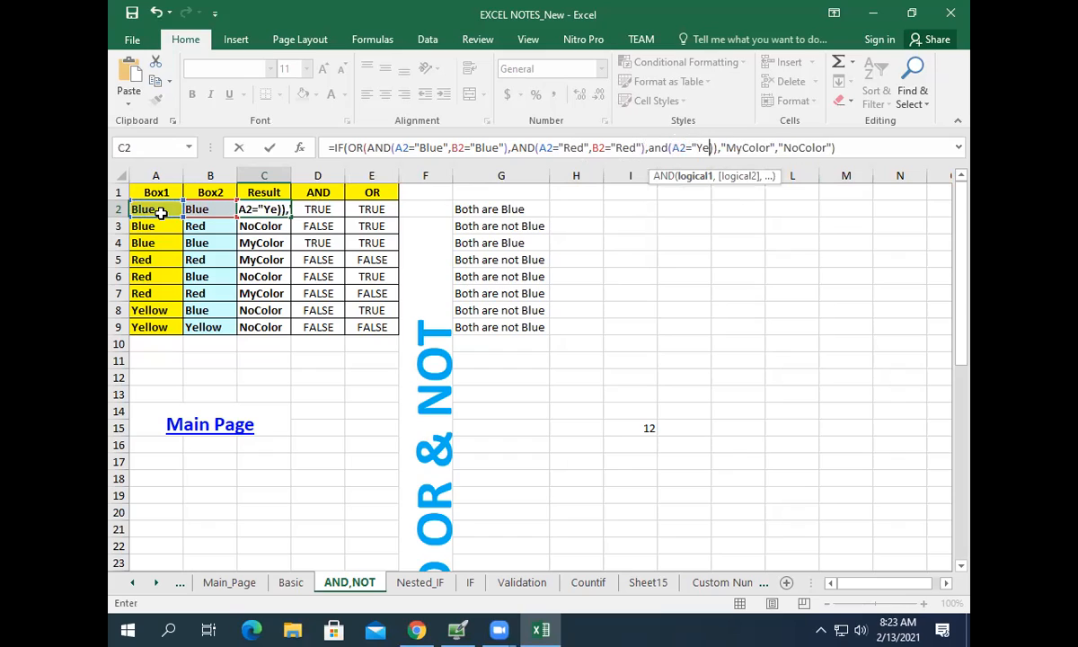
pyautogui.write(',')
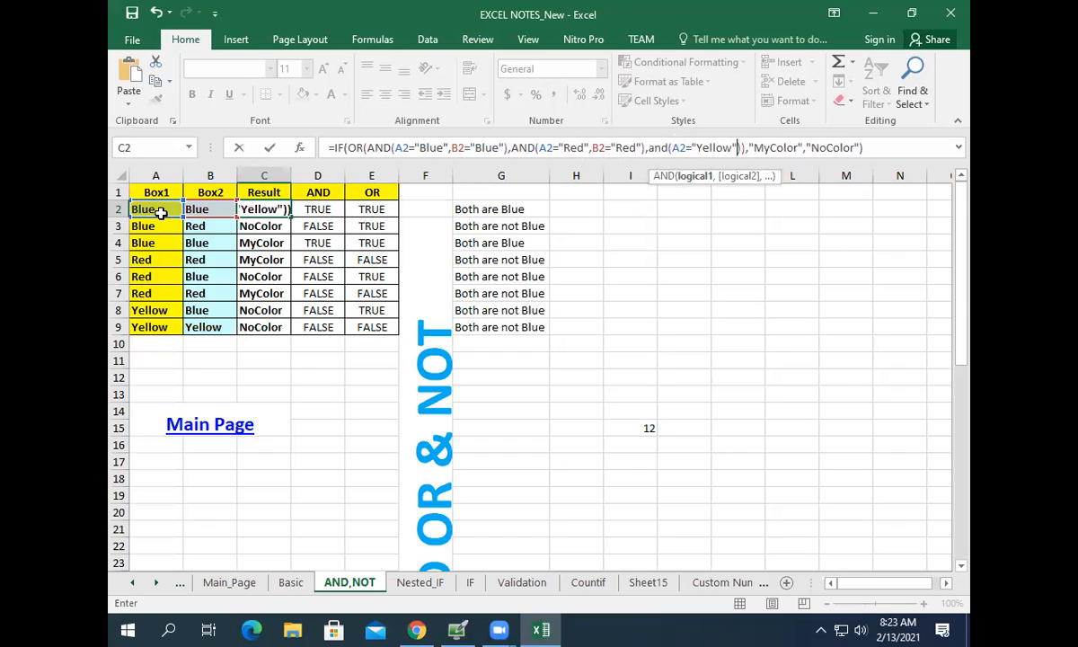
# Add B2="Yellow" as the second condition of the new AND function and enter the C2 formula.
pyautogui.click(208, 210)
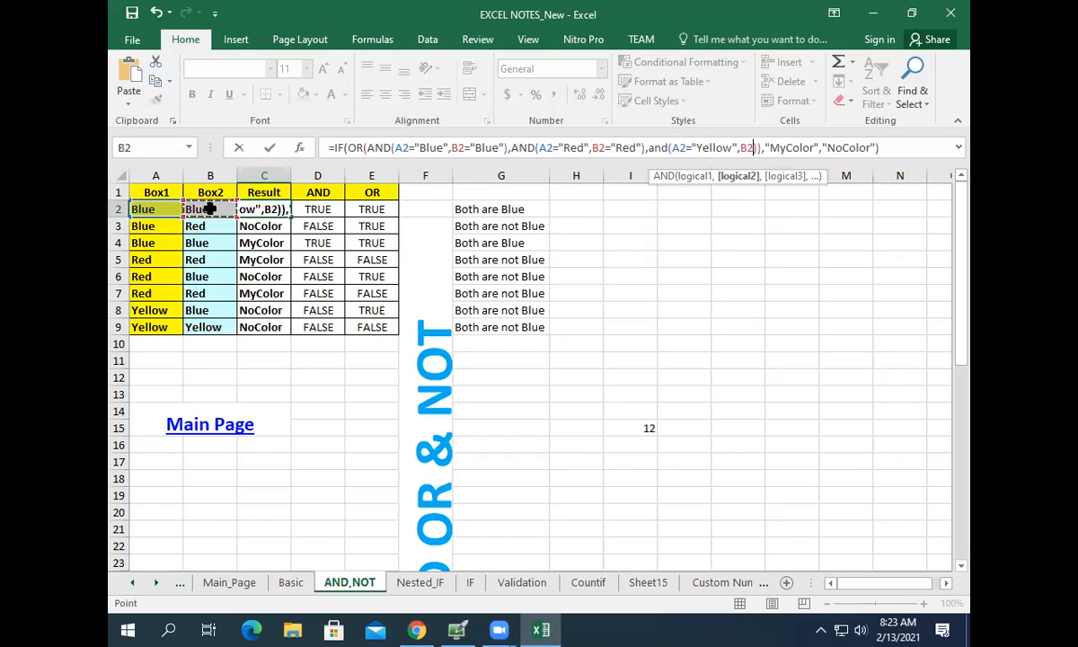
pyautogui.write('=""')
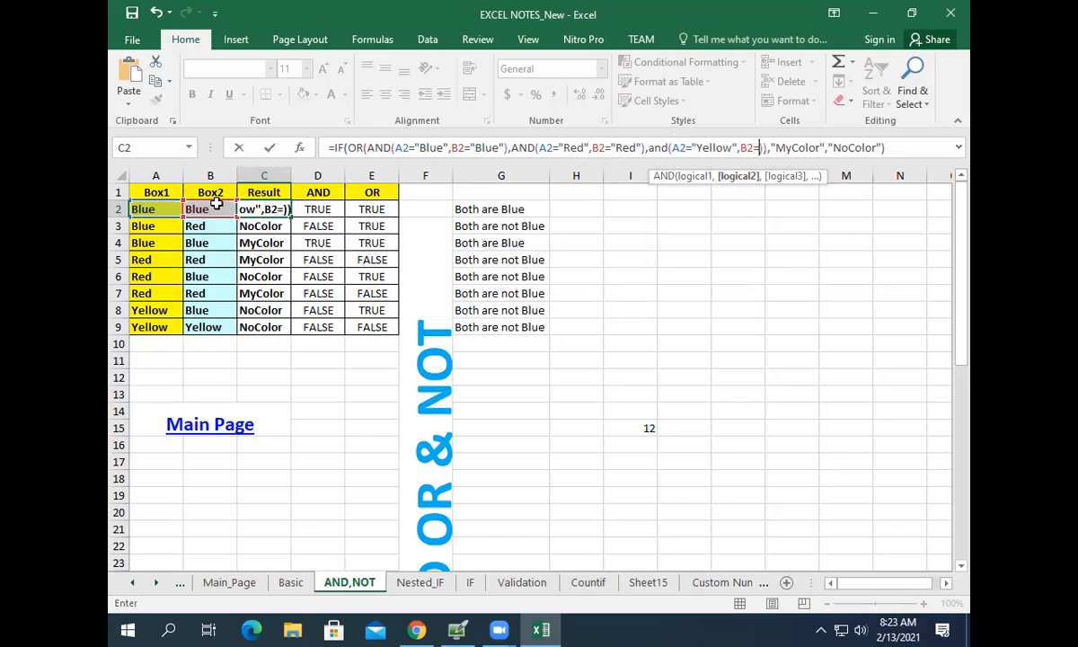
pyautogui.press('Left')
pyautogui.write('Yellow')
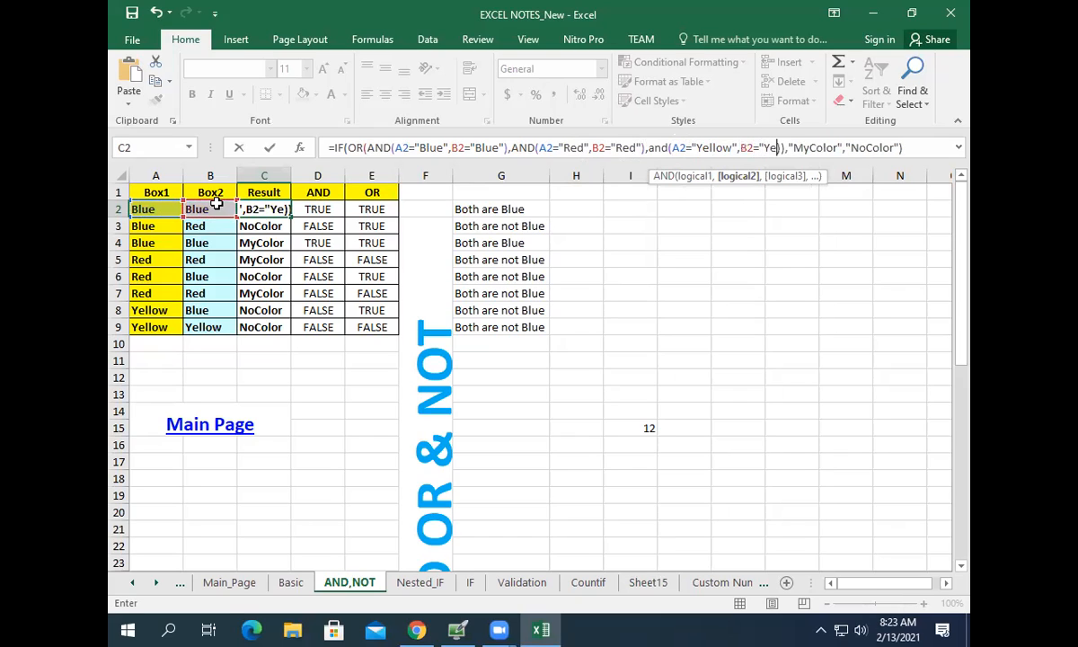
pyautogui.write('"')
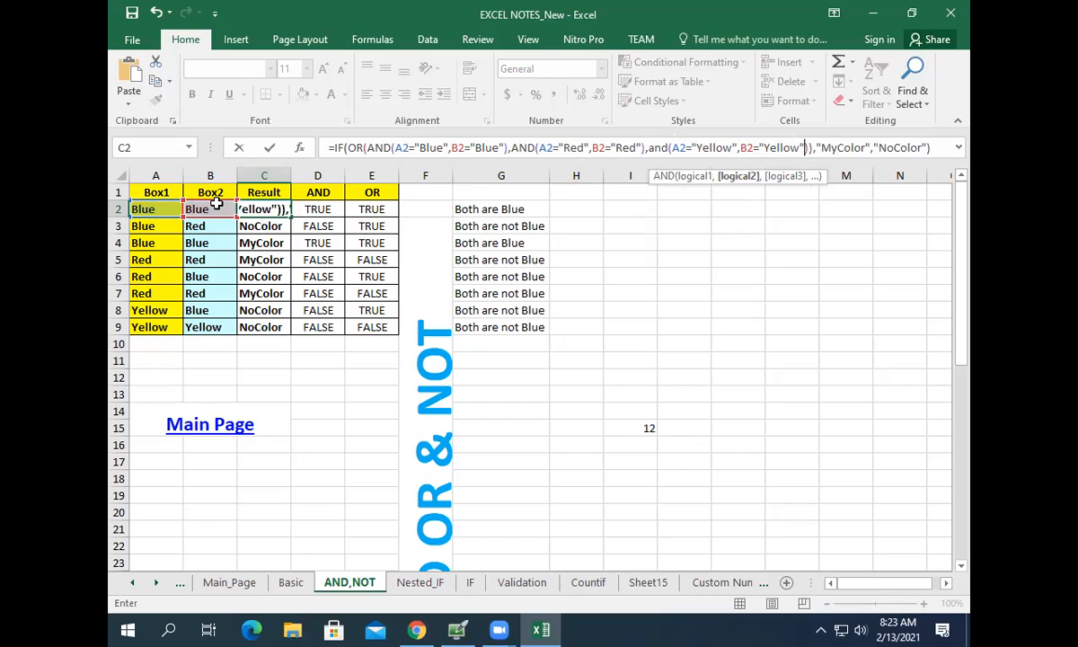
pyautogui.press('Return')
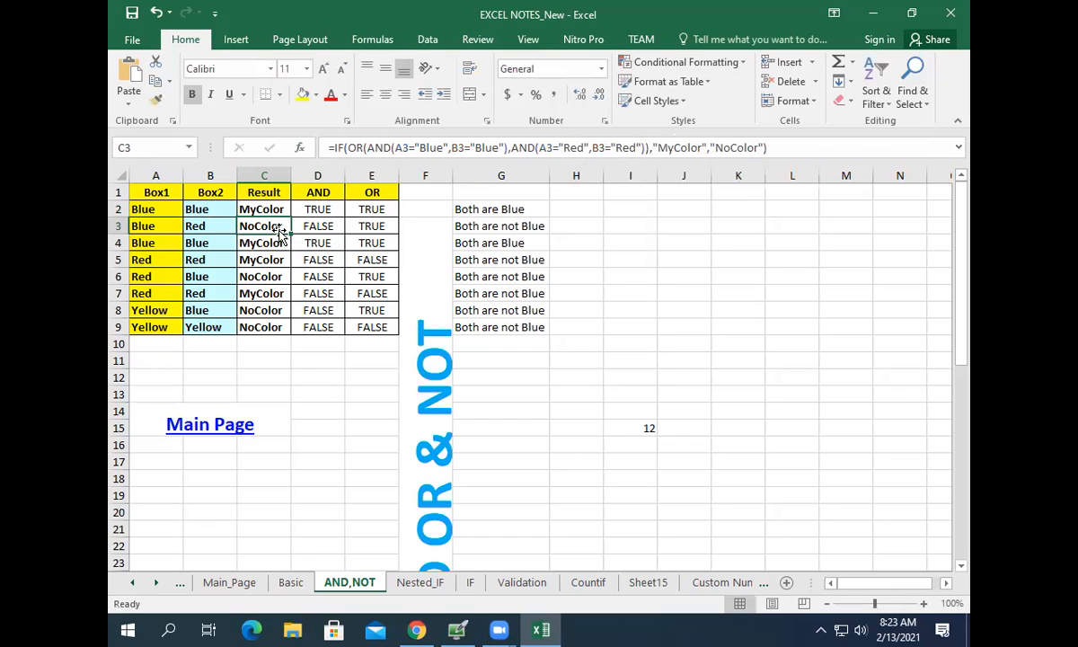
# Fill the C2 formula down to C9 and check the copied formula in C9.
pyautogui.click(277, 208)
pyautogui.doubleClick(290, 215)
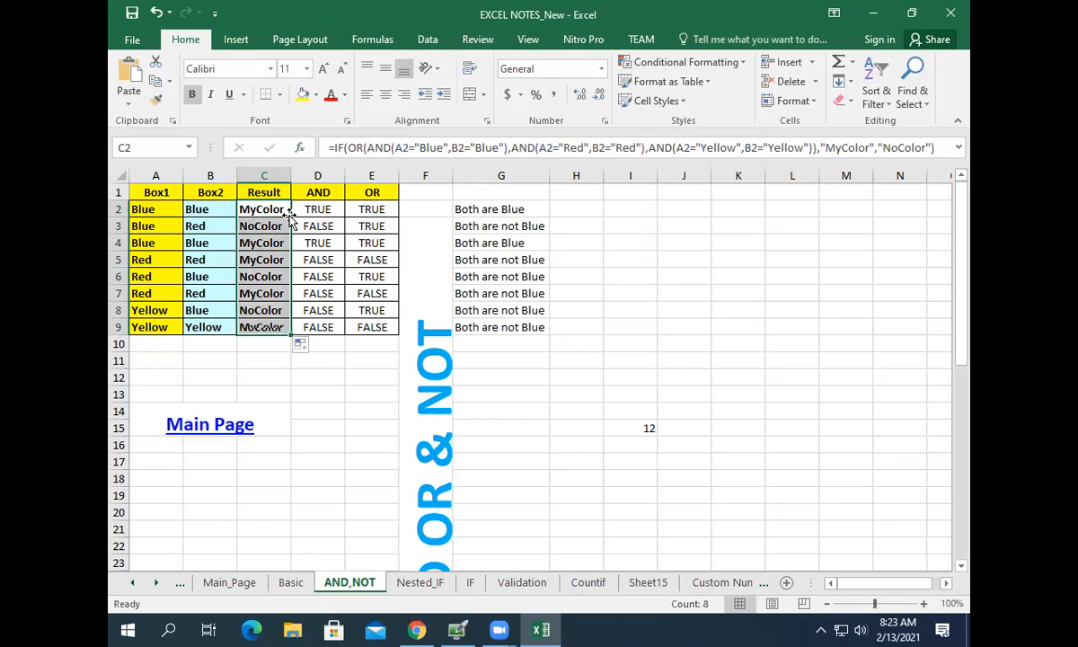
pyautogui.click(271, 326)
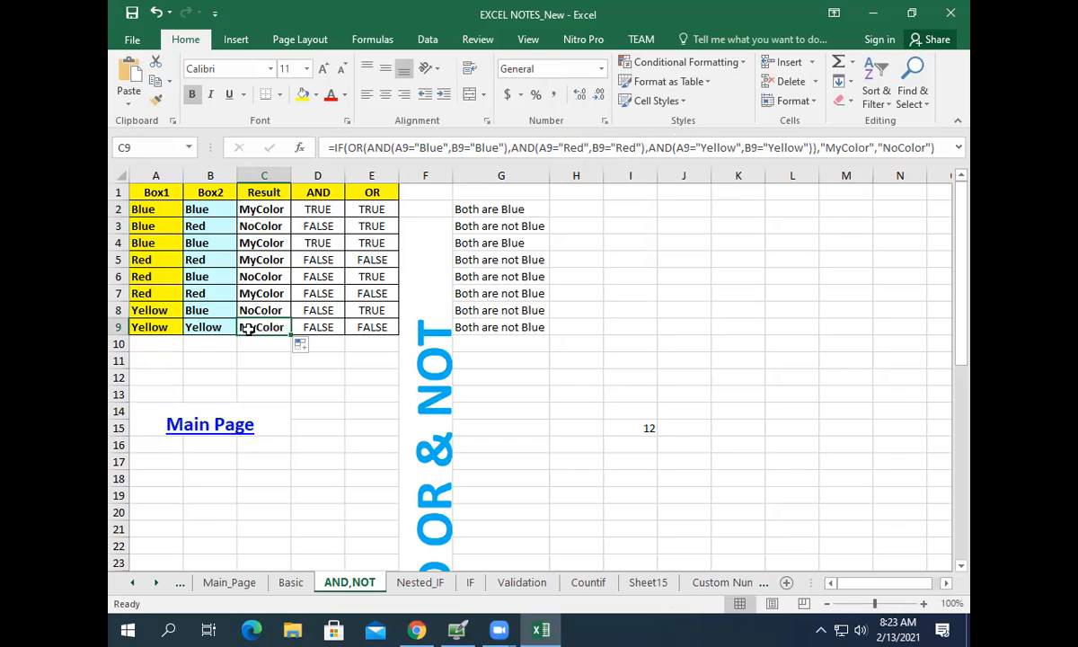
pyautogui.click(271, 209)
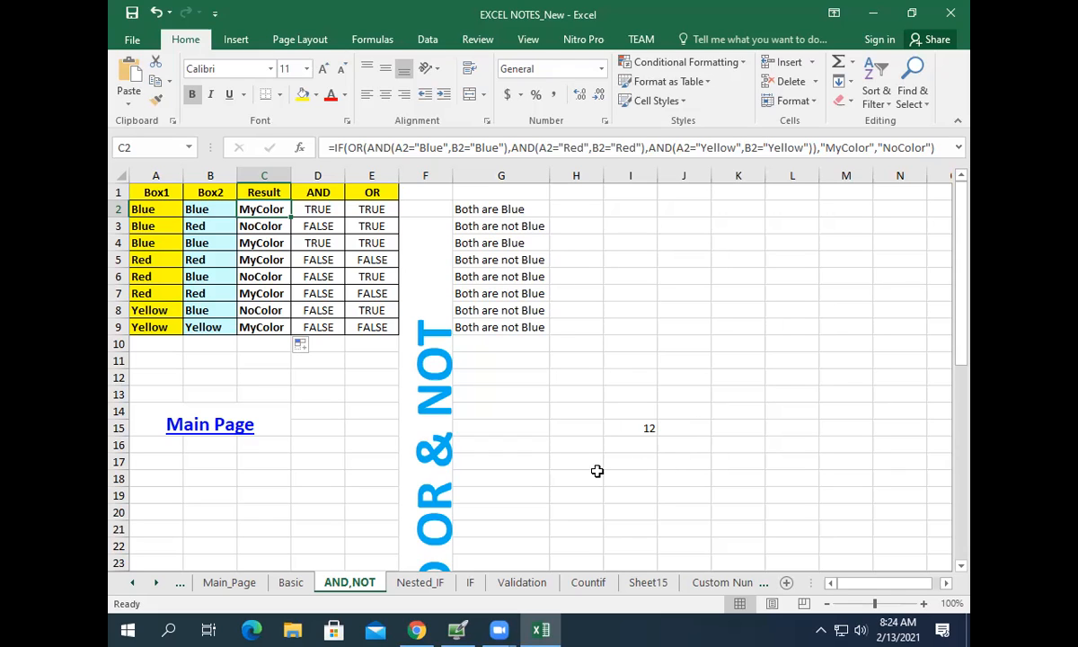
# Return to the workbook's main page and open the Countif topic sheet.
pyautogui.click(201, 438)
pyautogui.scroll(-2, 526, 518)
pyautogui.scroll(-2, 526, 518)
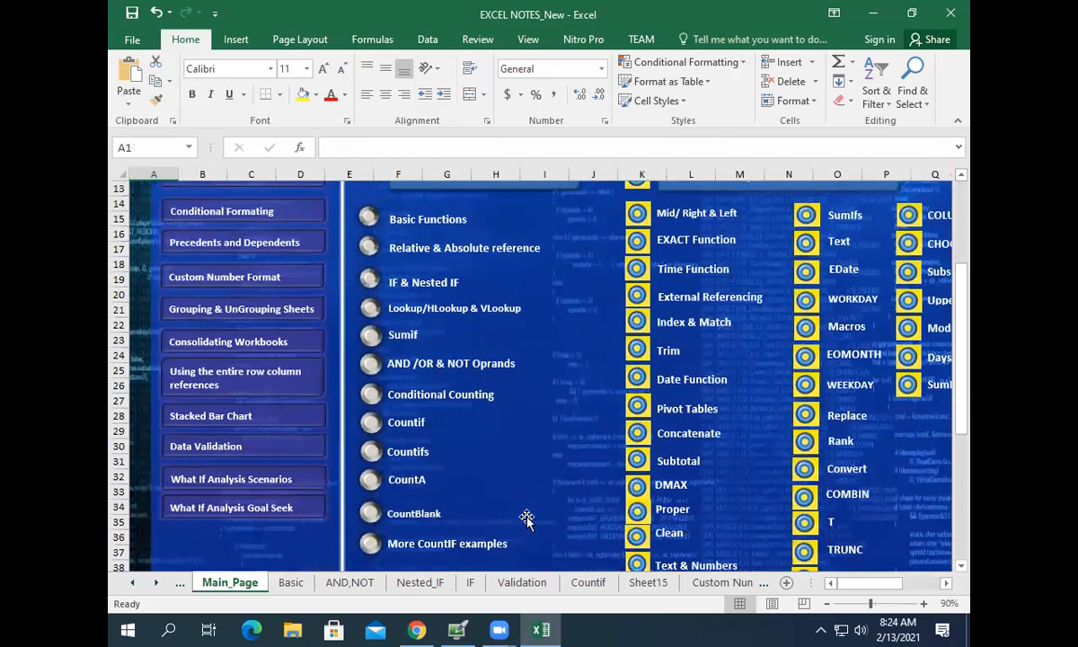
pyautogui.scroll(-1, 526, 517)
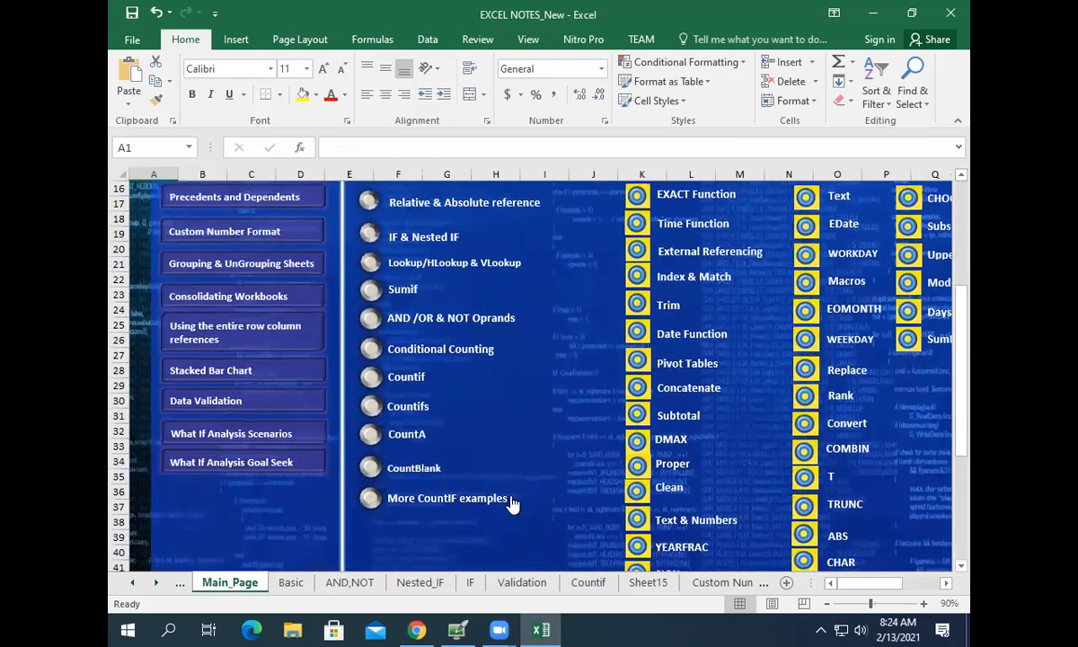
pyautogui.click(409, 372)
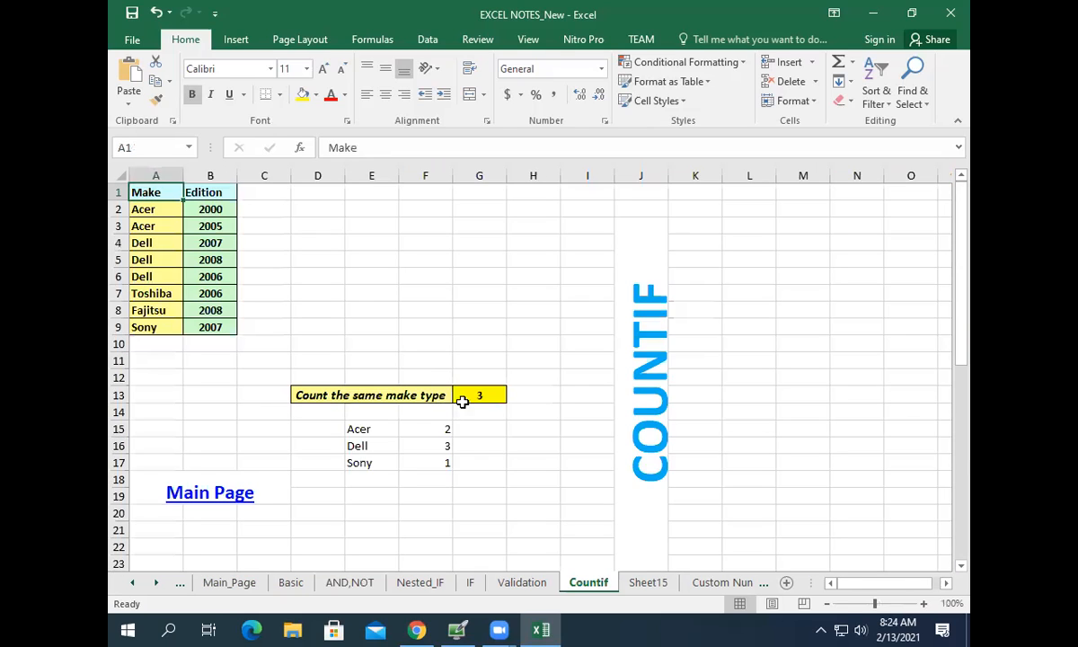
# Clear the range and criteria arguments from the COUNTIF formula in F15.
pyautogui.click(433, 428)
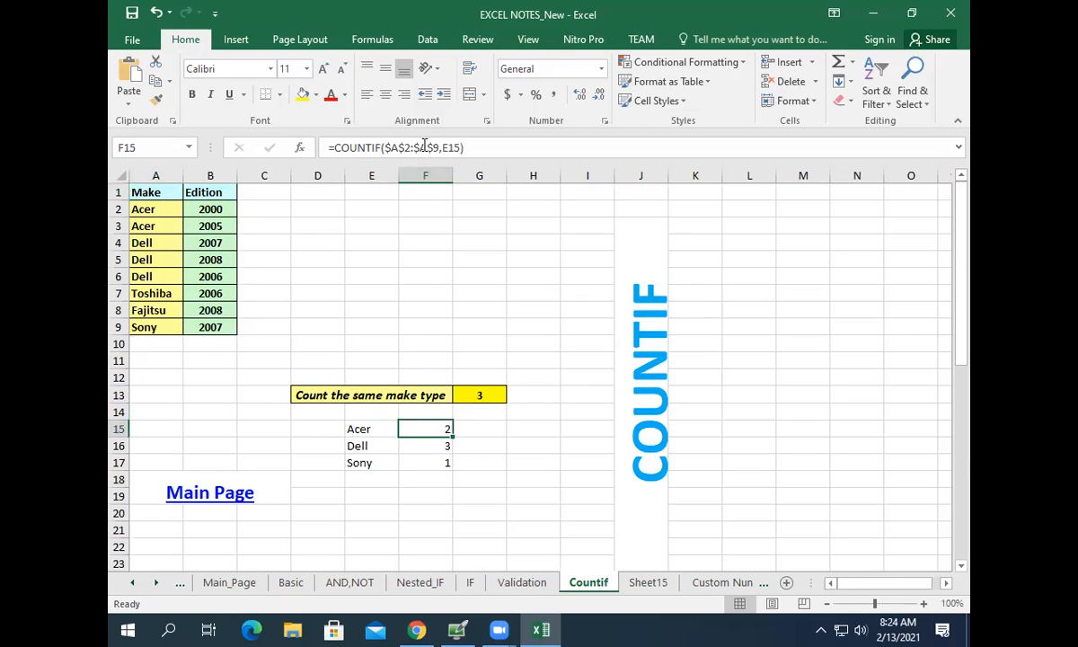
pyautogui.click(470, 149)
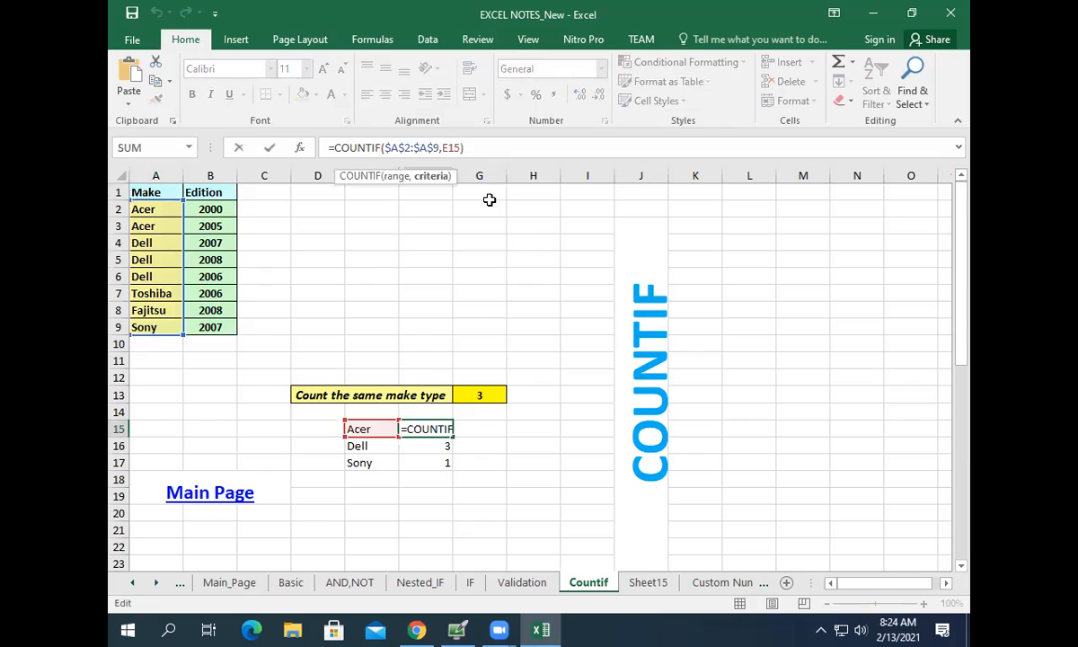
pyautogui.press('BackSpace')
pyautogui.press('BackSpace')
pyautogui.press('BackSpace')
pyautogui.press('BackSpace')
pyautogui.press('BackSpace')
pyautogui.press('BackSpace')
pyautogui.press('BackSpace')
pyautogui.press('BackSpace')
pyautogui.press('BackSpace')
pyautogui.press('BackSpace')
pyautogui.press('BackSpace')
pyautogui.press('BackSpace')
pyautogui.press('BackSpace')
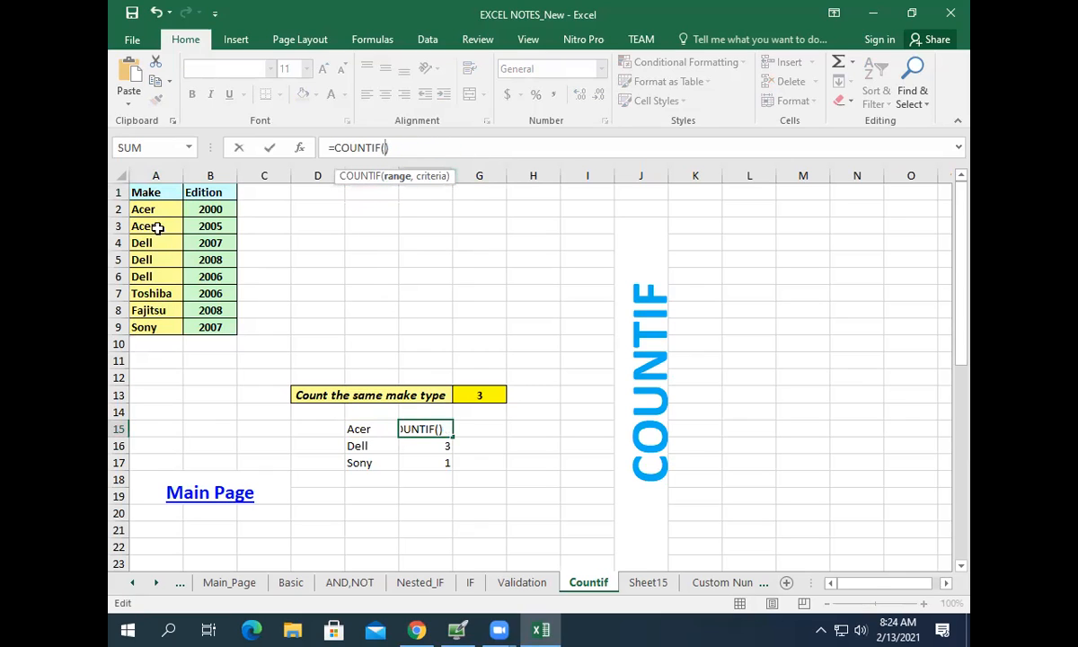
# Set A2:A9 as the range argument of the COUNTIF formula in F15.
pyautogui.moveTo(155, 209); pyautogui.dragTo(155, 328)
pyautogui.press('Return')
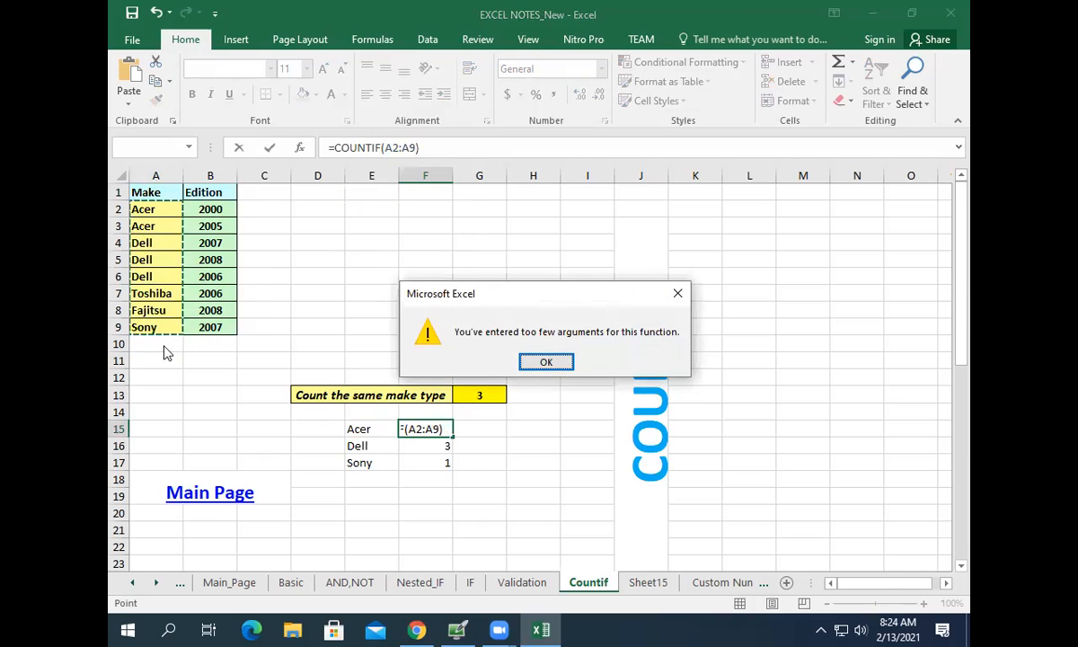
pyautogui.click(539, 361)
# Convert the COUNTIF range in F15 to the absolute reference $A$2:$A$9.
pyautogui.click(418, 148)
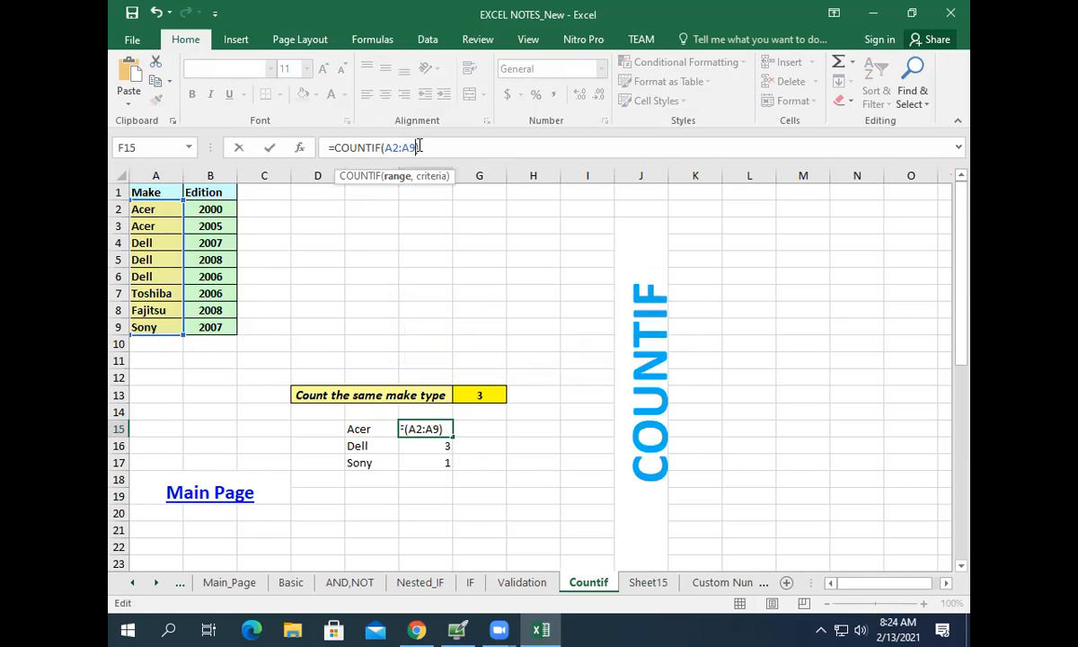
pyautogui.press('F4')
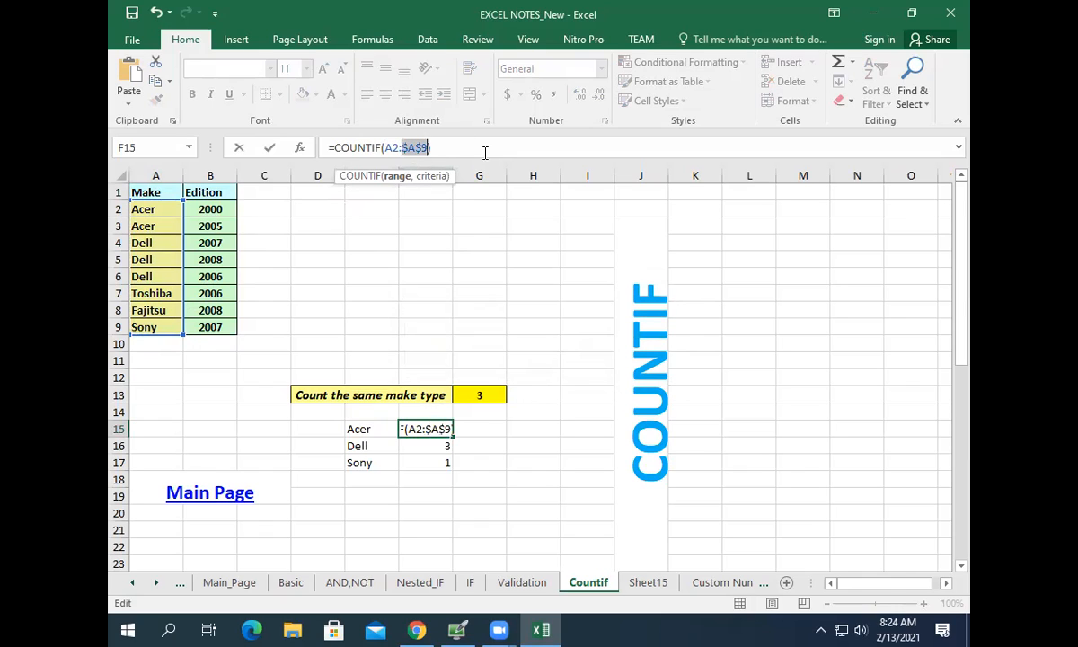
pyautogui.press('F4')
pyautogui.press('F4')
pyautogui.press('F4')
pyautogui.hotkey('shift', 'Left')
pyautogui.hotkey('shift', 'Left')
pyautogui.hotkey('shift', 'Left')
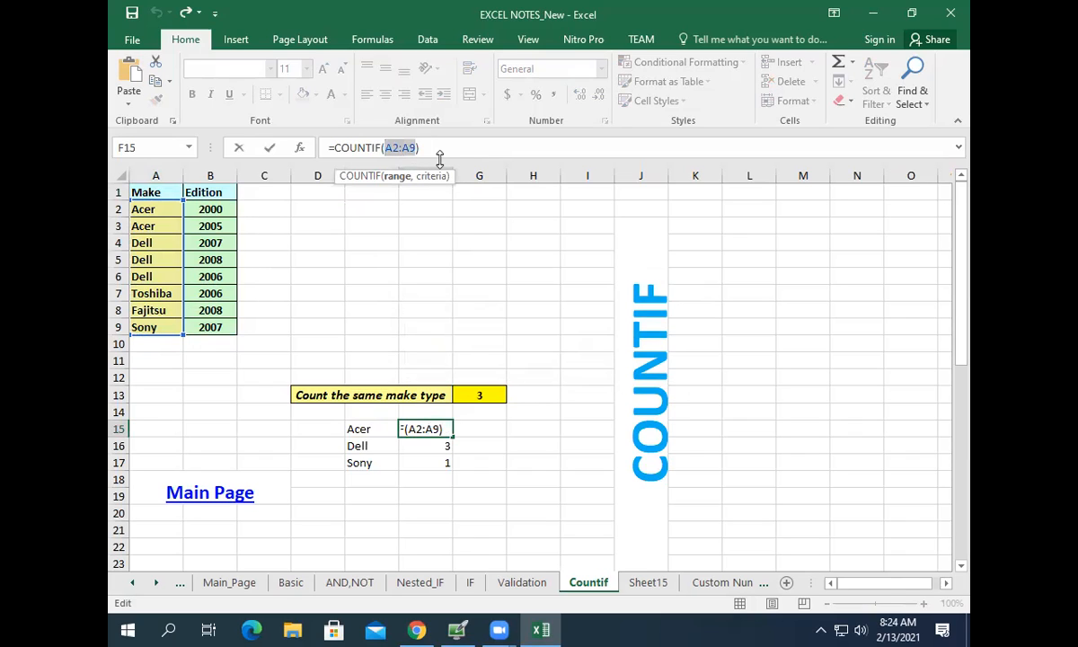
pyautogui.press('F4')
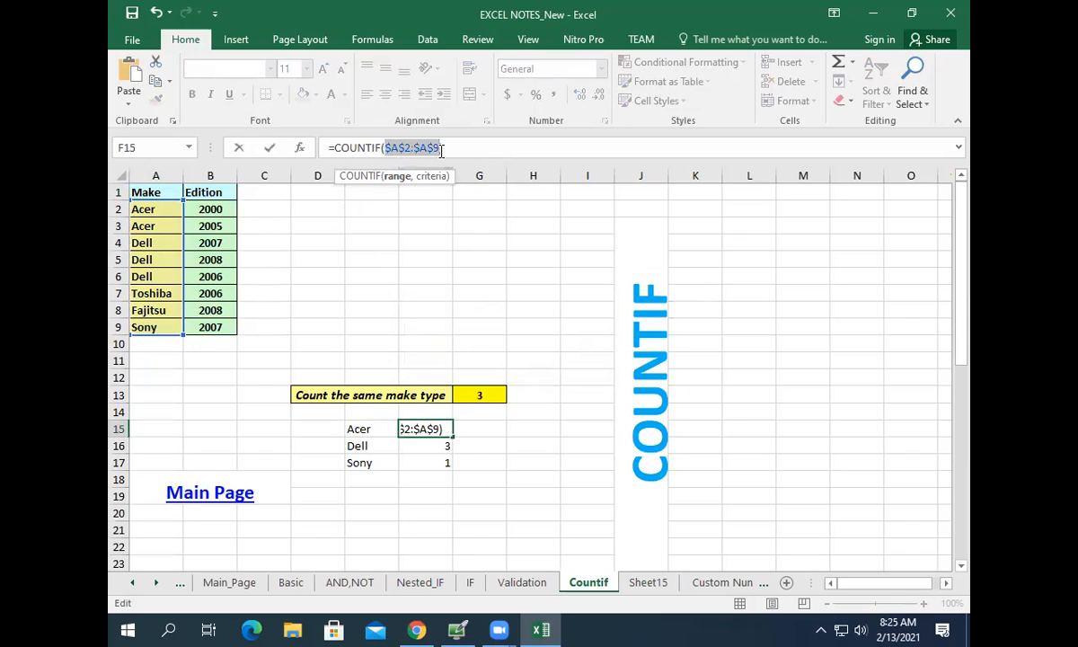
# Add E15 as the criteria argument and enter the COUNTIF formula in F15.
pyautogui.press('Right')
pyautogui.write(',')
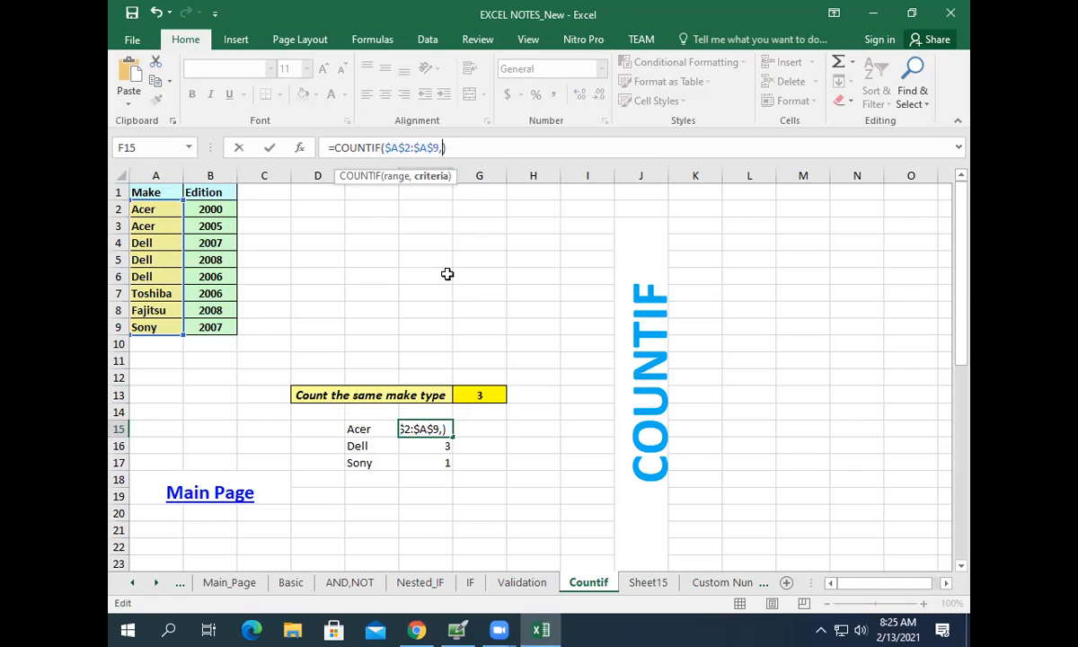
pyautogui.click(361, 429)
pyautogui.write(')')
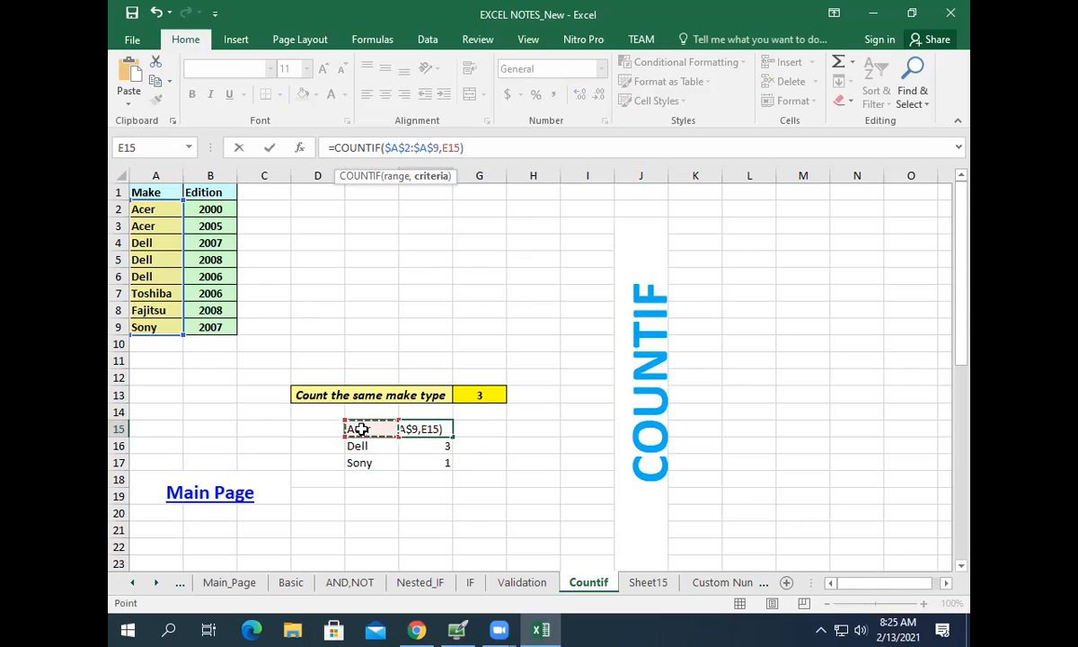
pyautogui.press('Return')
# Clear the counts in F16:F17 and fill the F15 COUNTIF formula down to F17.
pyautogui.moveTo(434, 450); pyautogui.dragTo(450, 465)
pyautogui.press('Delete')
pyautogui.click(444, 429)
pyautogui.click(444, 432)
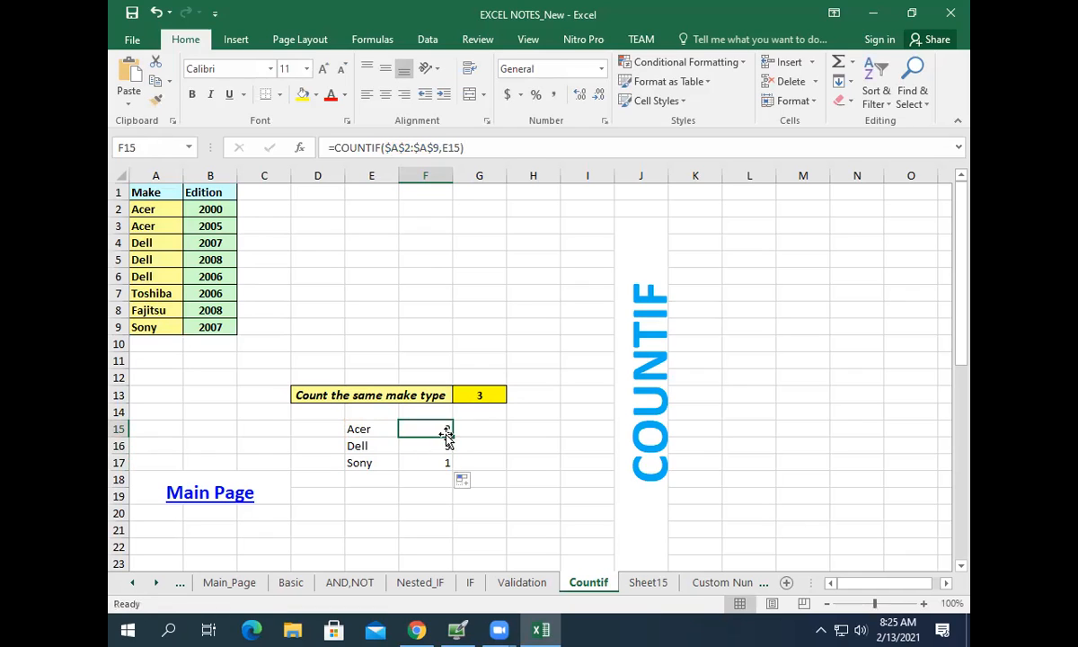
# Return to the main page and open the Conditional Counting examples sheet.
pyautogui.press('Down')
pyautogui.press('Up')
pyautogui.click(244, 494)
pyautogui.scroll(-3, 350, 489)
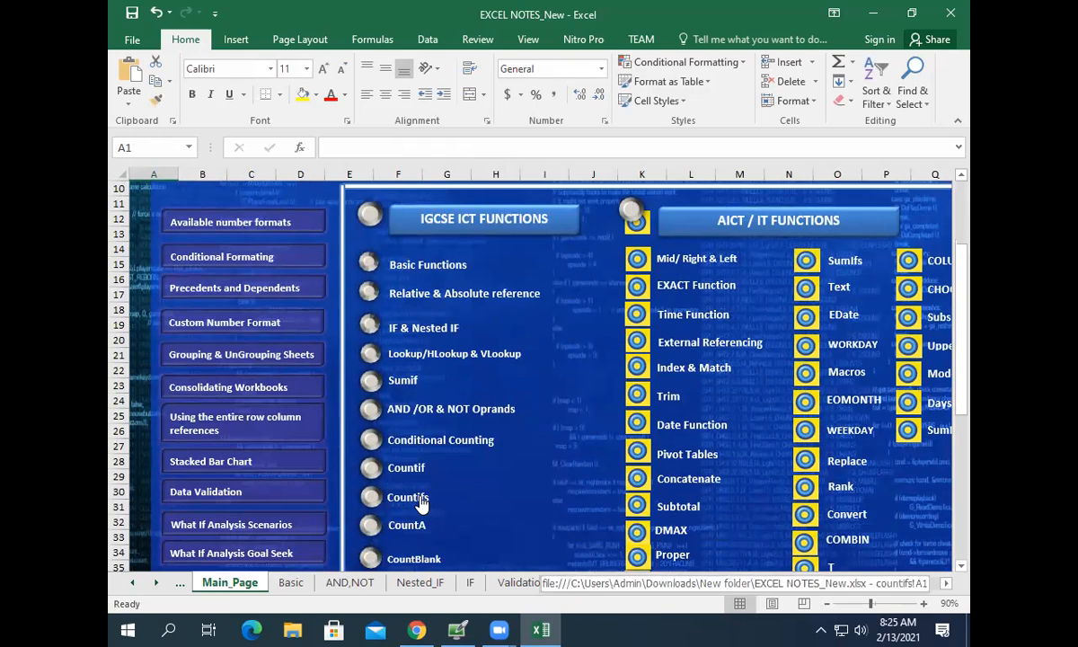
pyautogui.click(447, 440)
# Clear the COUNTIF arguments in H6 and set B2:B11 as the new range argument.
pyautogui.click(574, 279)
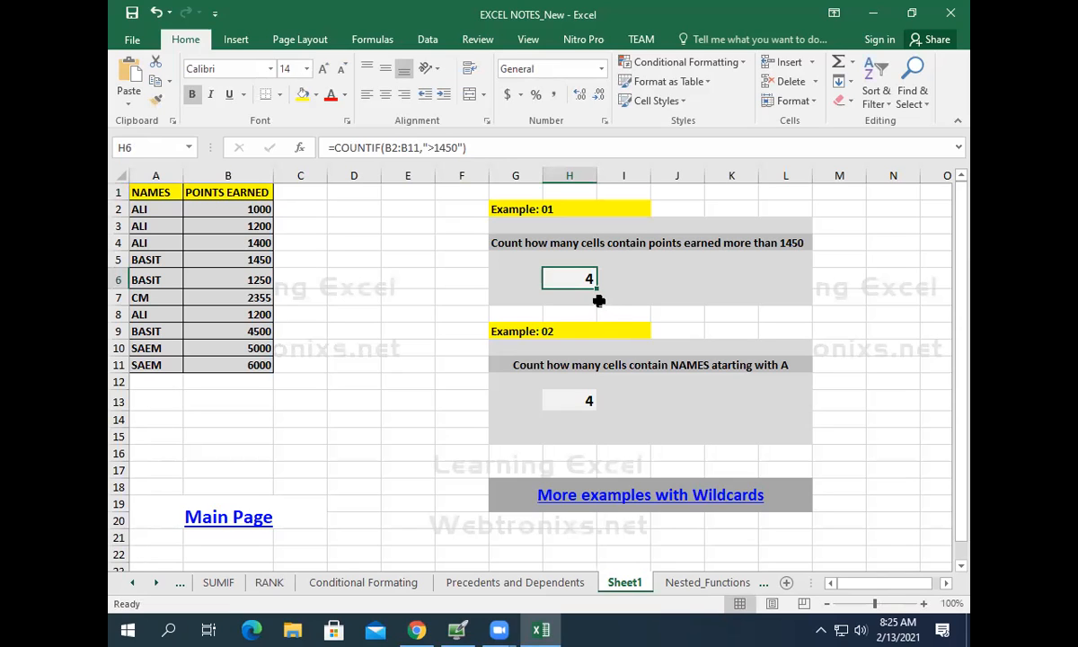
pyautogui.click(472, 149)
pyautogui.press('BackSpace')
pyautogui.press('BackSpace')
pyautogui.press('BackSpace')
pyautogui.press('BackSpace')
pyautogui.press('BackSpace')
pyautogui.press('BackSpace')
pyautogui.press('BackSpace')
pyautogui.press('BackSpace')
pyautogui.press('BackSpace')
pyautogui.press('BackSpace')
pyautogui.press('BackSpace')
pyautogui.press('BackSpace')
pyautogui.press('BackSpace')
pyautogui.press('BackSpace')
pyautogui.moveTo(225, 208); pyautogui.dragTo(226, 362)
pyautogui.write(',')
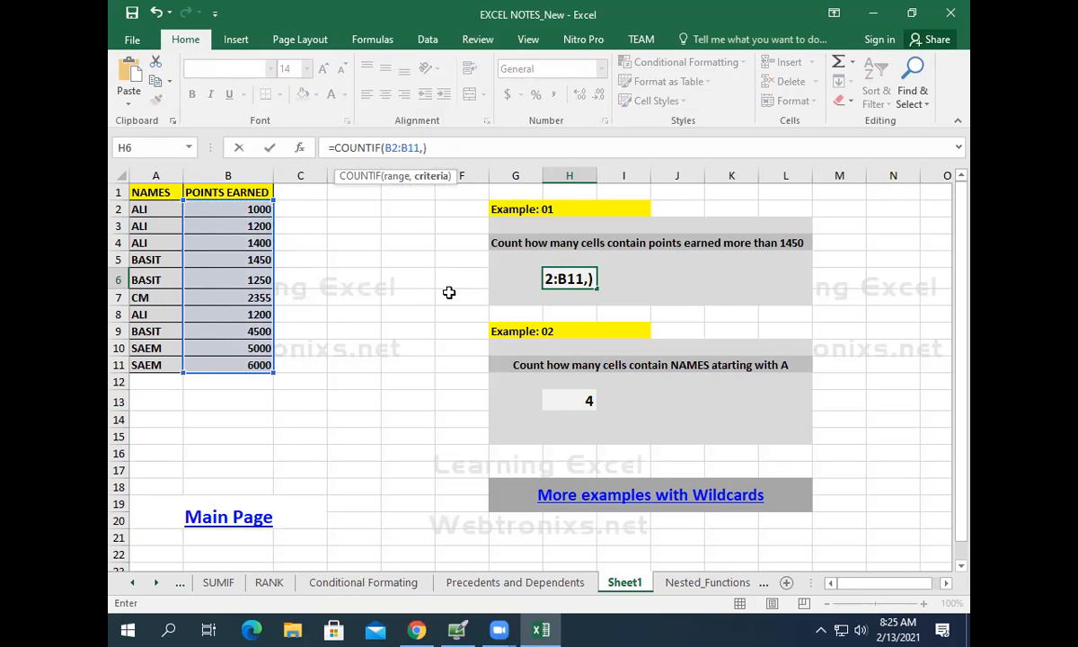
# Add the quoted criteria ">2500" and enter the COUNTIF formula in H6.
pyautogui.write('>2500')
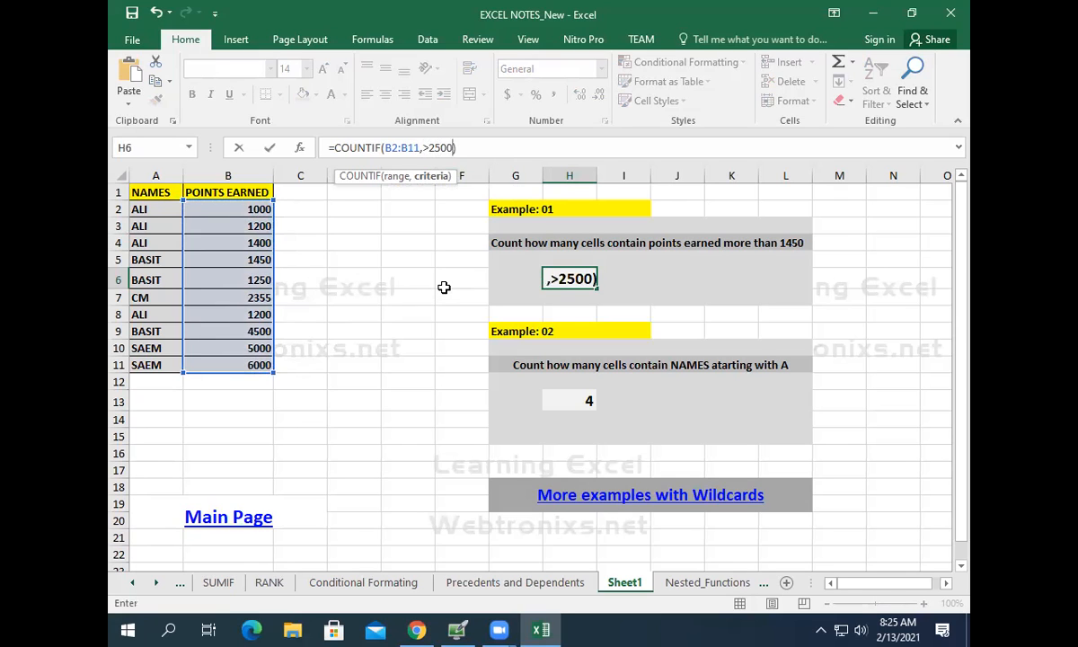
pyautogui.press('Return')
pyautogui.click(479, 378)
pyautogui.click(422, 147)
pyautogui.write('"')
pyautogui.press('Right')
pyautogui.press('Right')
pyautogui.press('Right')
pyautogui.press('Right')
pyautogui.press('Right')
pyautogui.write('"')
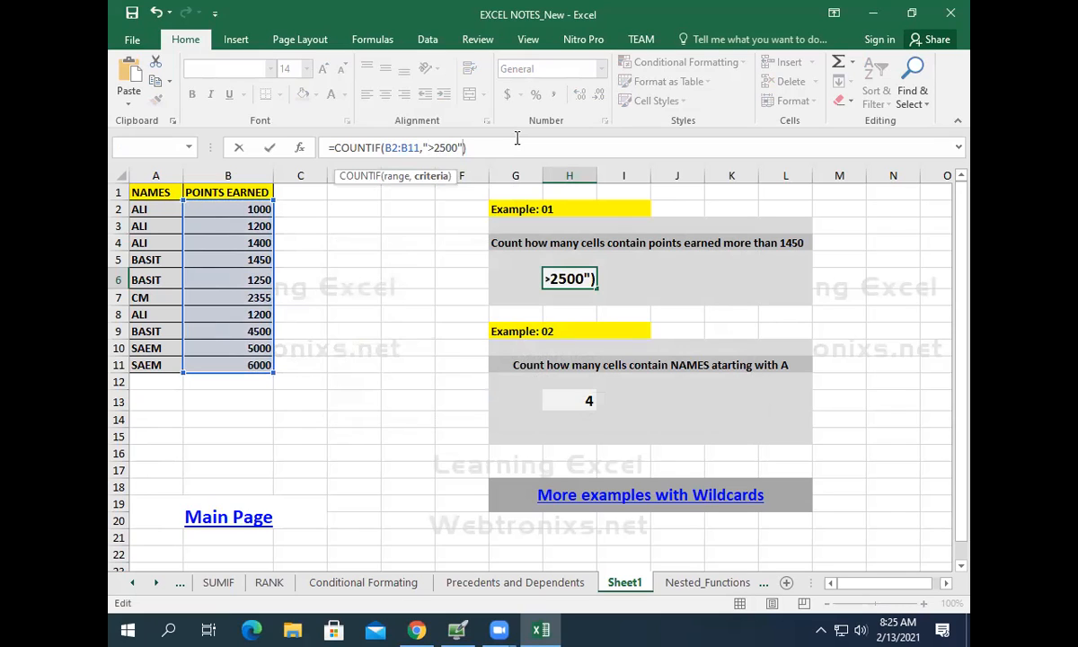
pyautogui.click(267, 147)
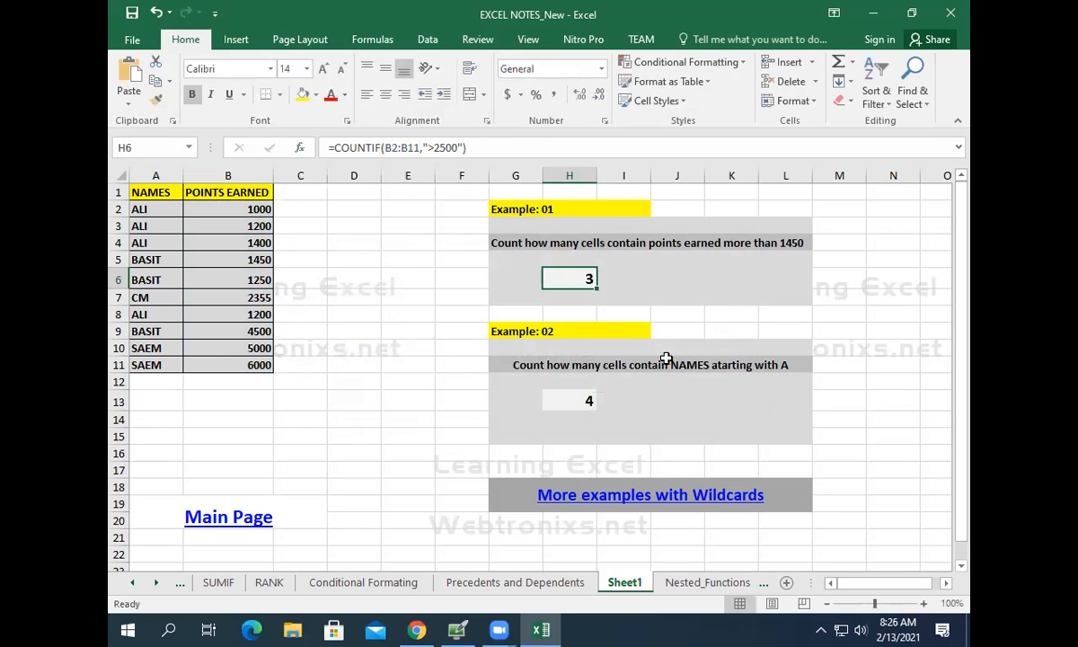
# Examine the COUNTIF formula in H6 and the points in B2:B11 that it counts.
pyautogui.click(452, 149)
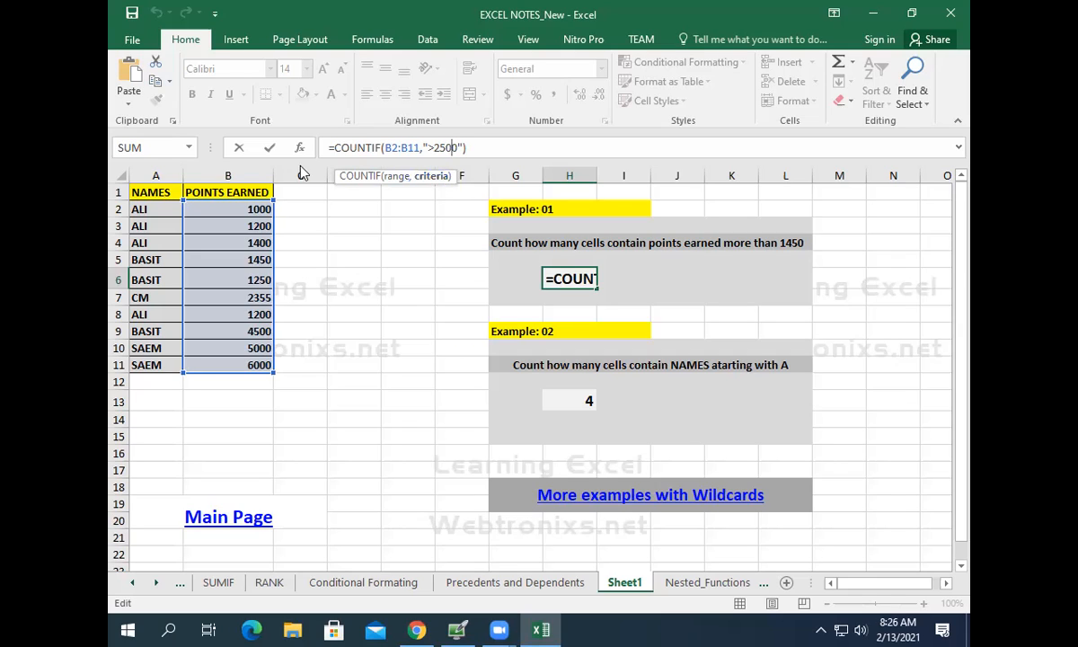
pyautogui.click(269, 147)
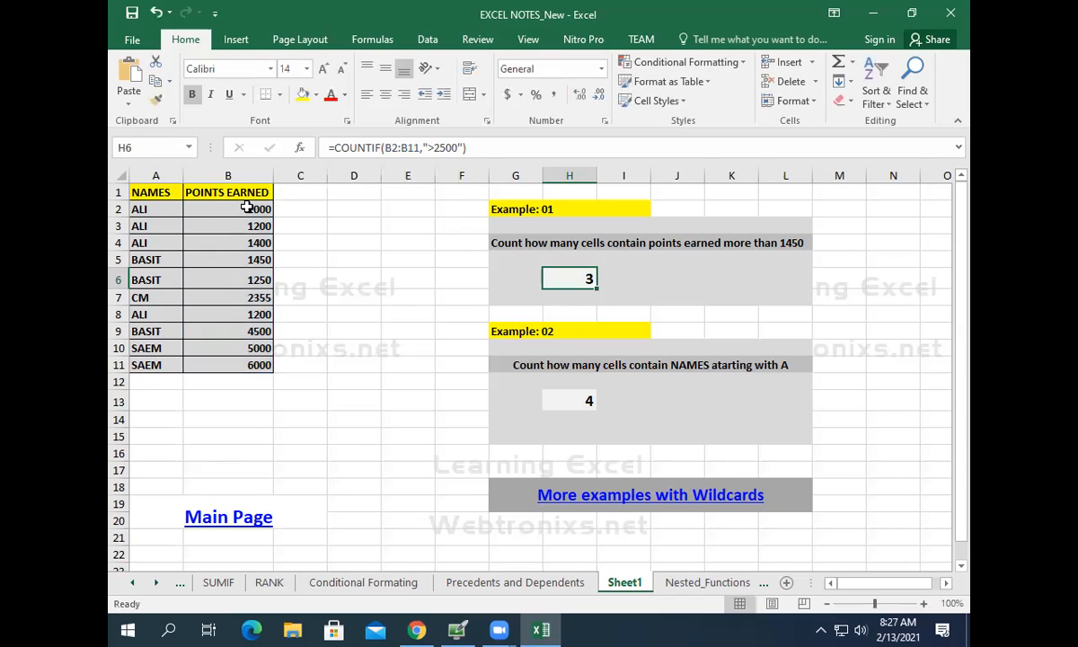
pyautogui.moveTo(247, 208); pyautogui.dragTo(256, 364)
pyautogui.click(582, 276)
pyautogui.press('Right')
pyautogui.press('Right')
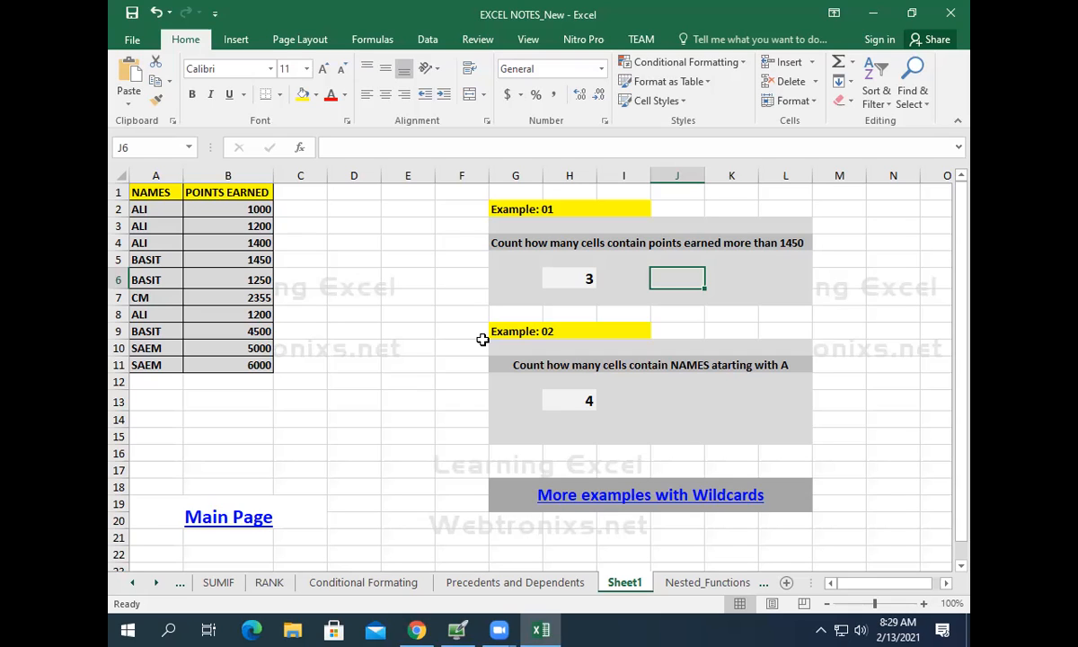
# Divide the COUNTIF result in H6 by COUNTA(B2:B11) and enter the formula.
pyautogui.click(355, 147)
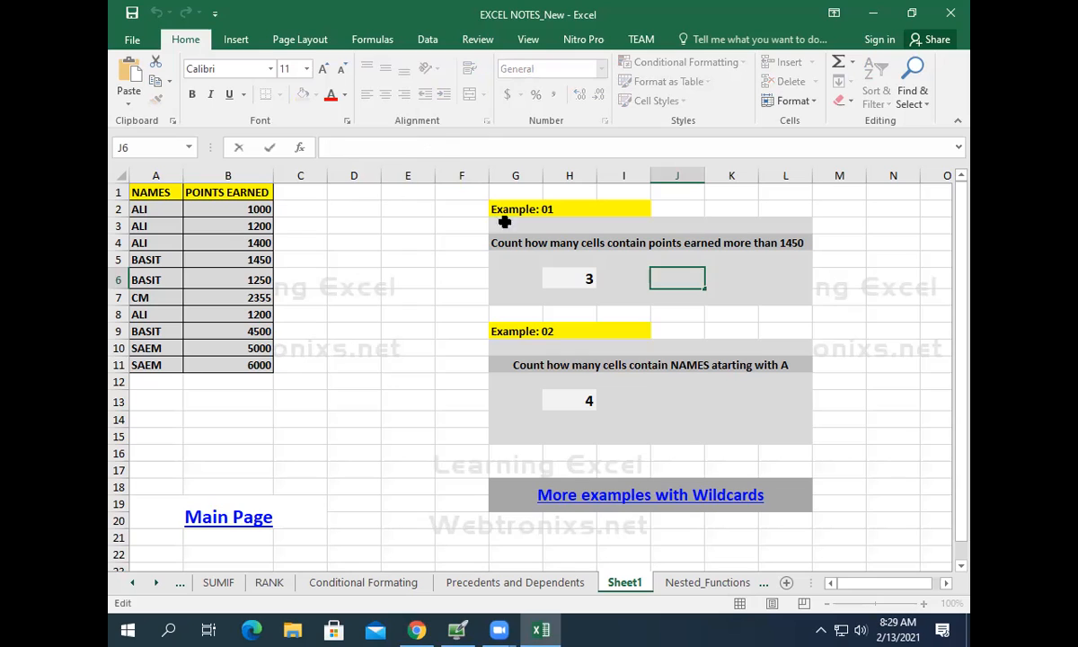
pyautogui.click(559, 275)
pyautogui.click(468, 148)
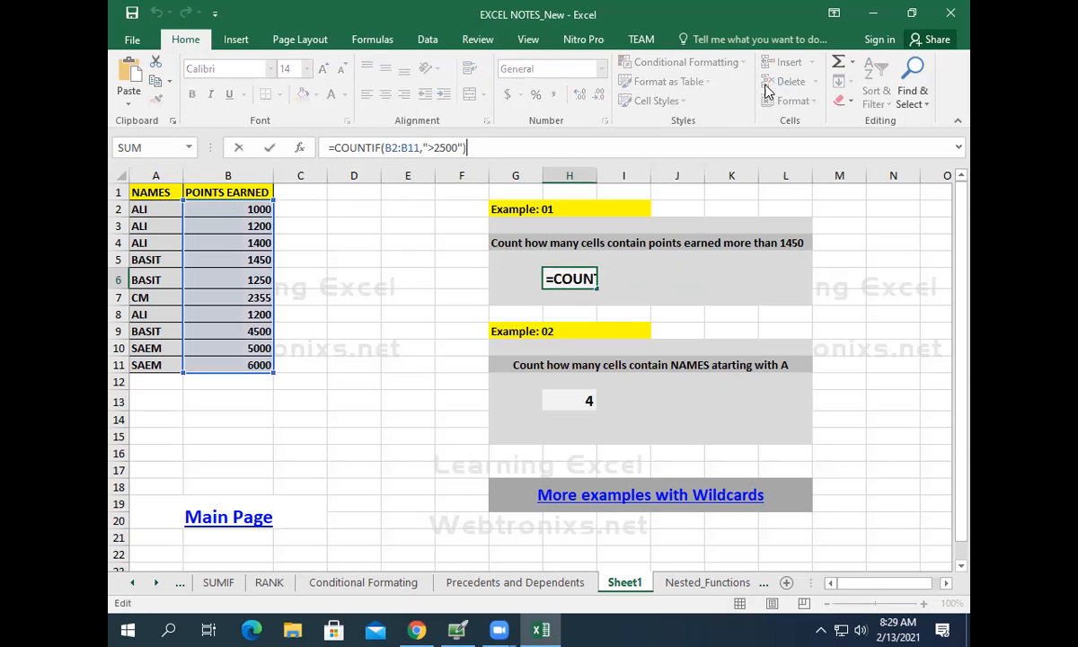
pyautogui.write('/')
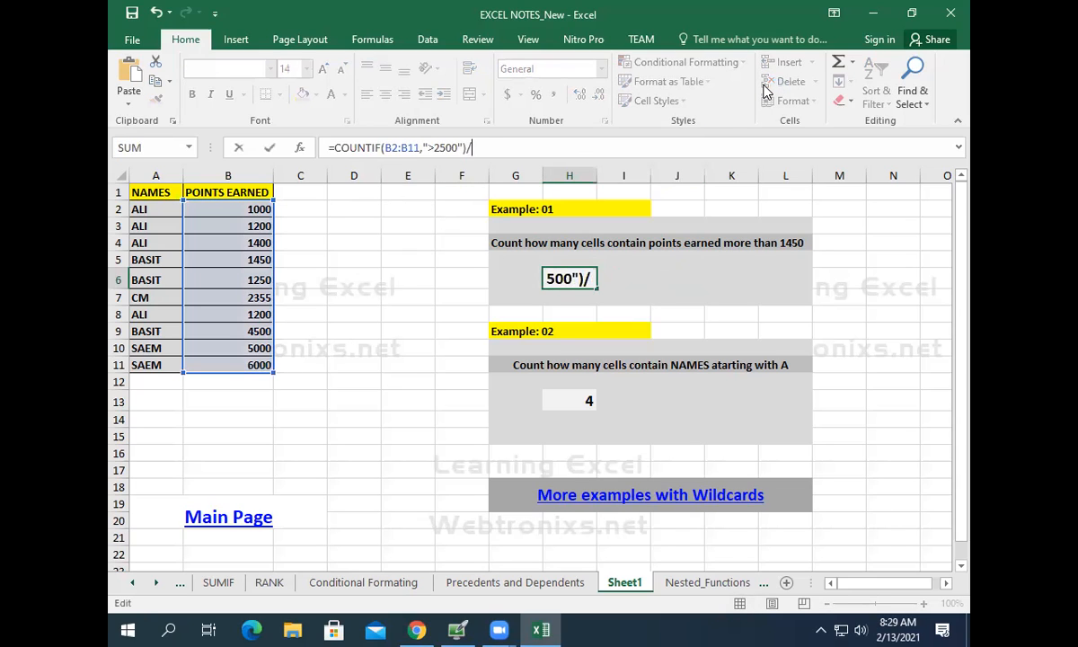
pyautogui.write('count')
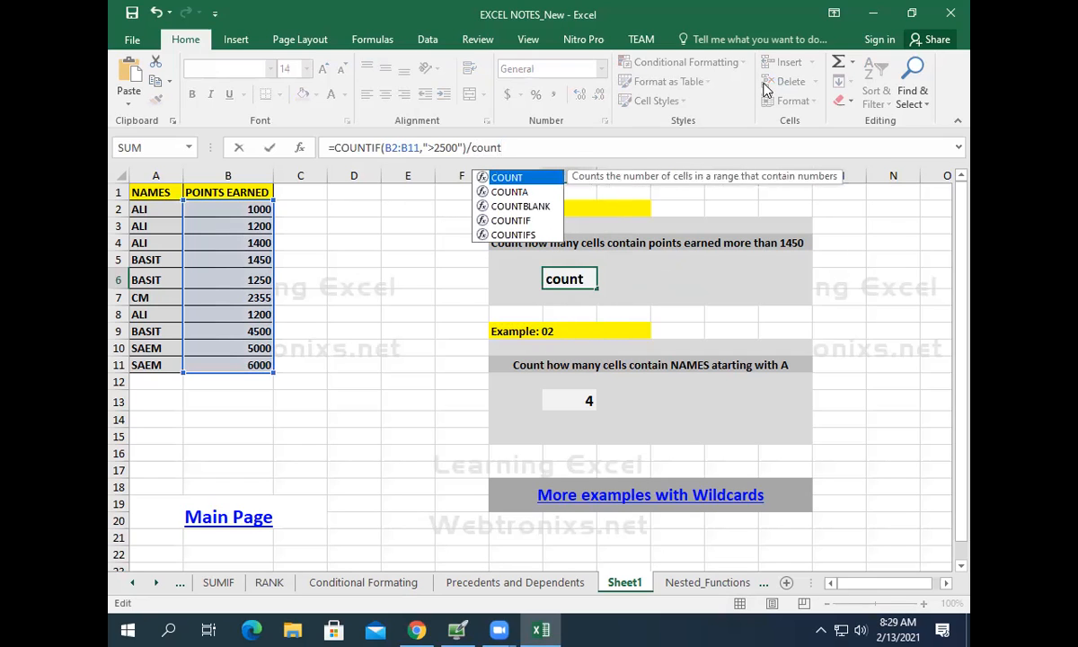
pyautogui.write('a(')
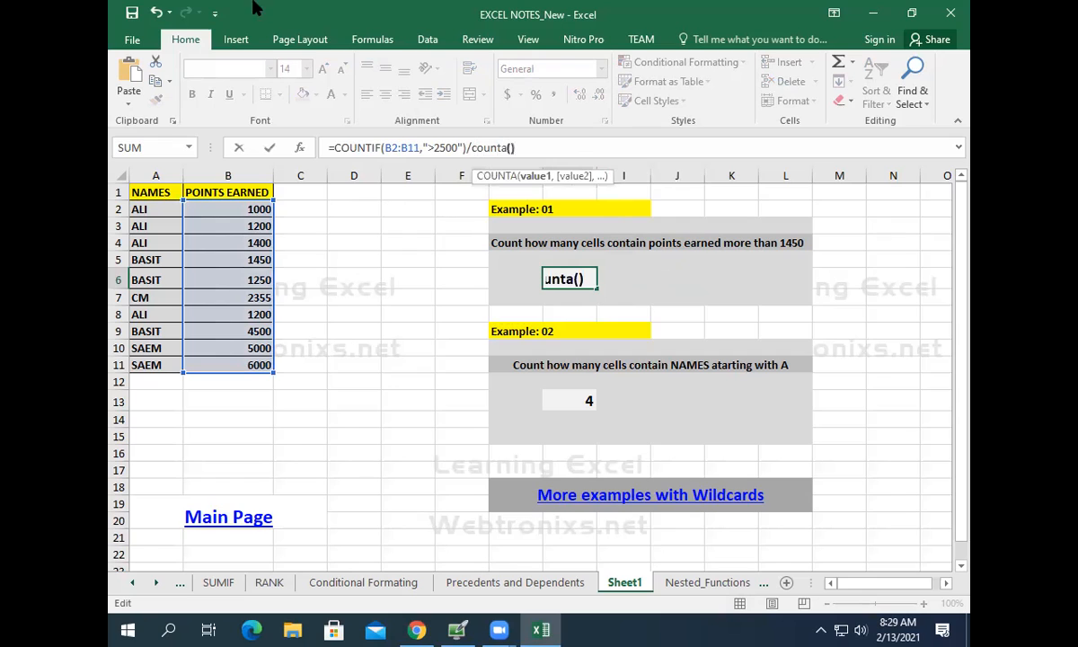
pyautogui.write(')')
pyautogui.click(508, 149)
pyautogui.click(220, 209)
pyautogui.moveTo(227, 242); pyautogui.dragTo(221, 361)
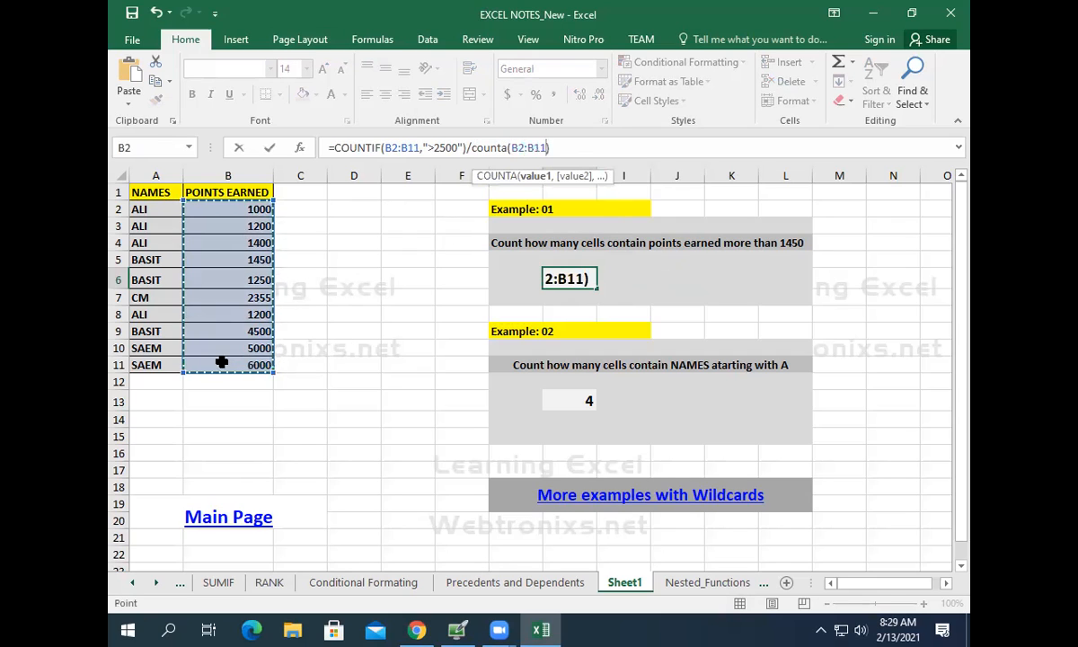
pyautogui.press('Return')
# Format the ratio in H6 as a percentage.
pyautogui.click(557, 279)
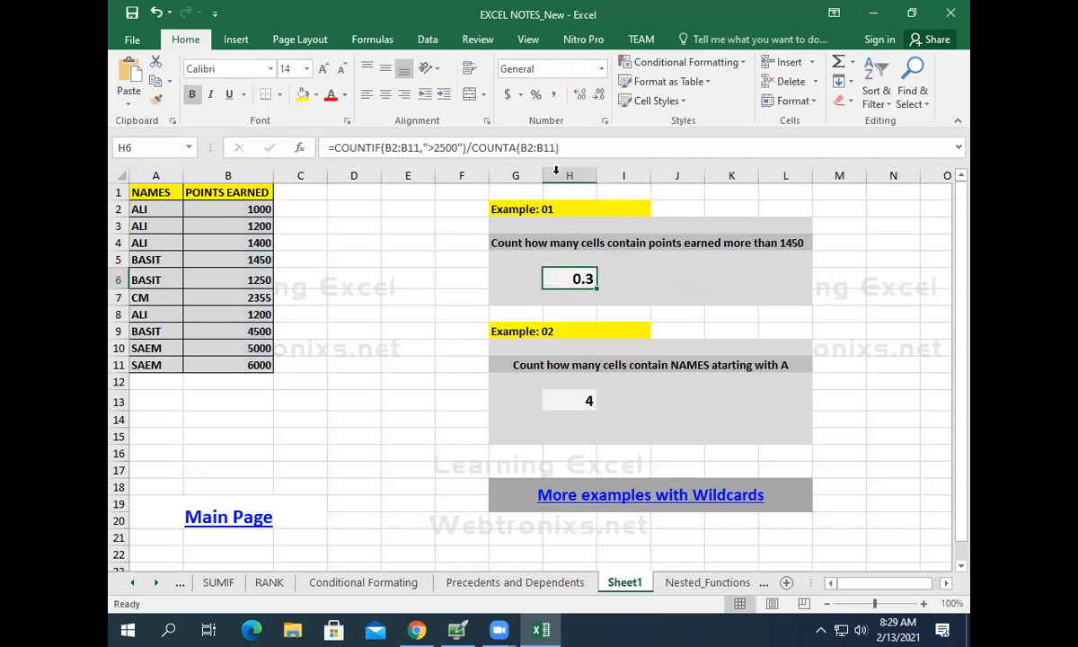
pyautogui.click(547, 147)
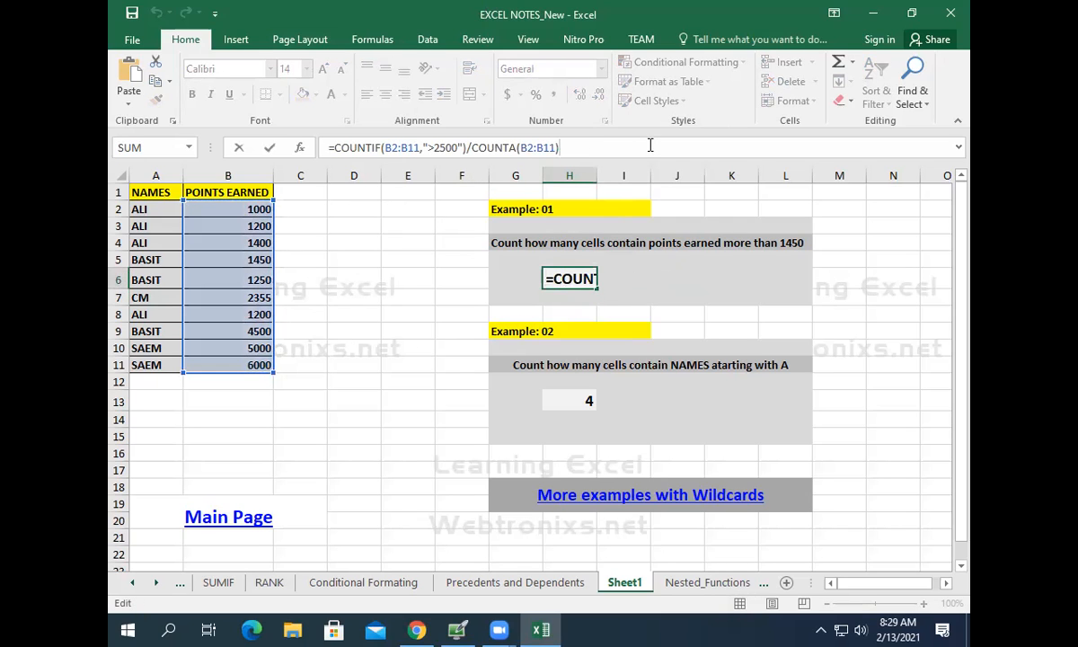
pyautogui.click(270, 151)
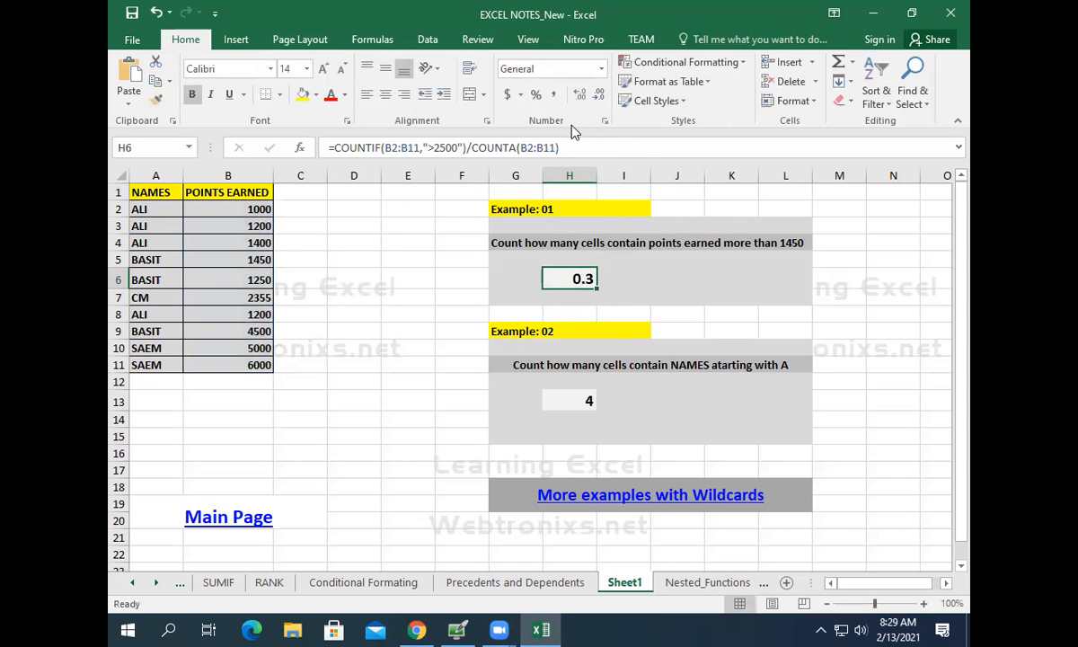
pyautogui.click(535, 95)
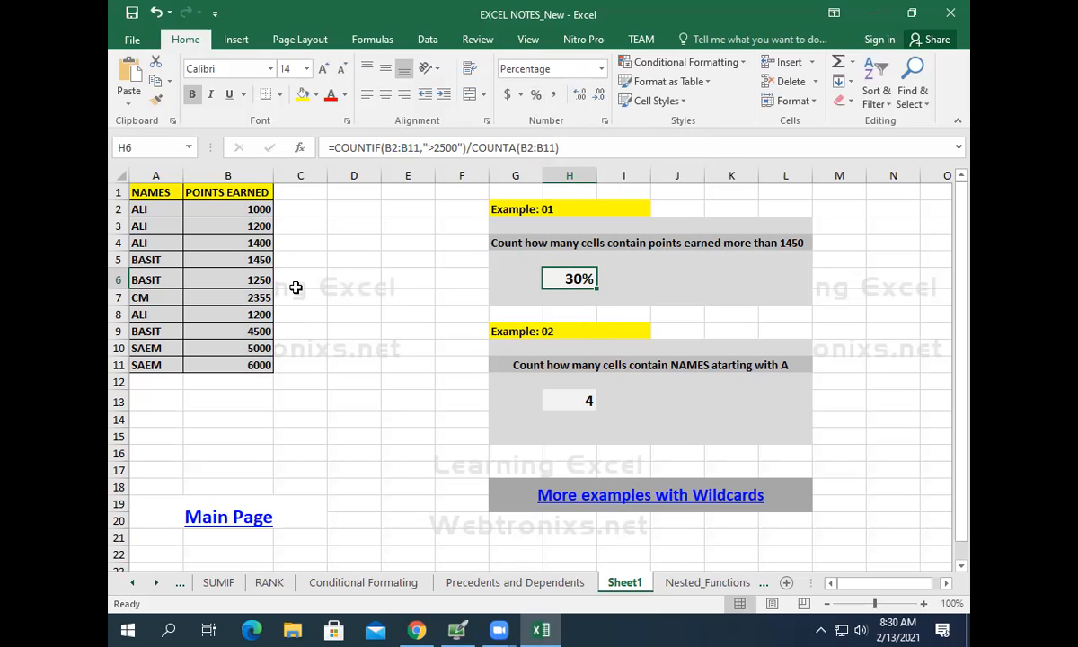
# Change the COUNTIF criteria in H6 to ">1000" and enter the formula.
pyautogui.click(432, 147)
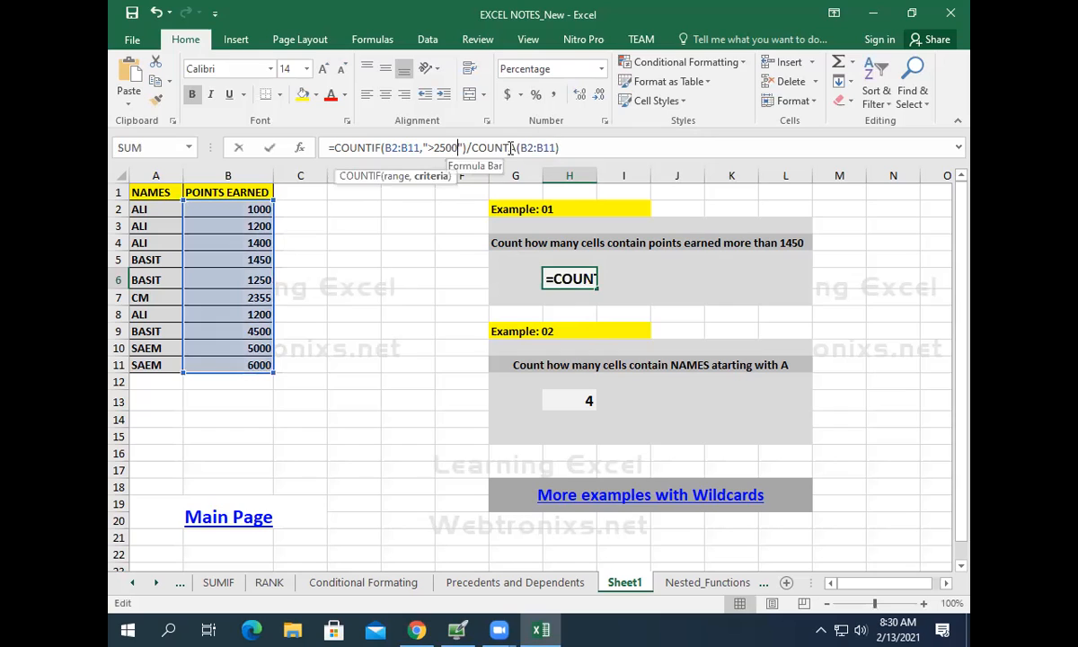
pyautogui.press('BackSpace')
pyautogui.press('BackSpace')
pyautogui.press('BackSpace')
pyautogui.press('BackSpace')
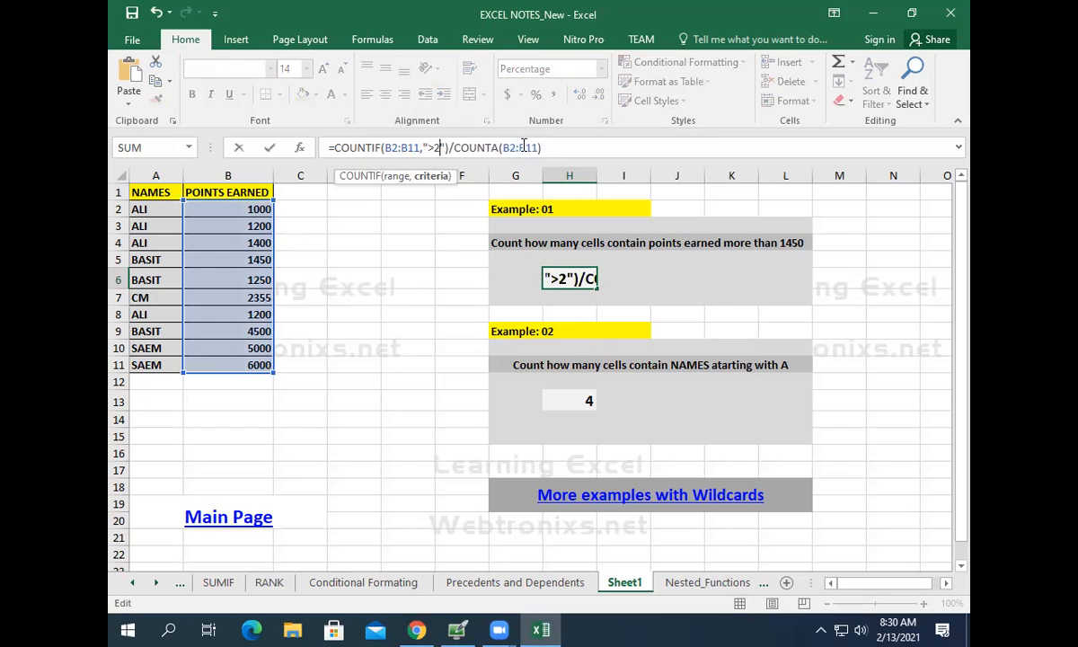
pyautogui.write('1000')
pyautogui.press('Return')
pyautogui.press('Up')
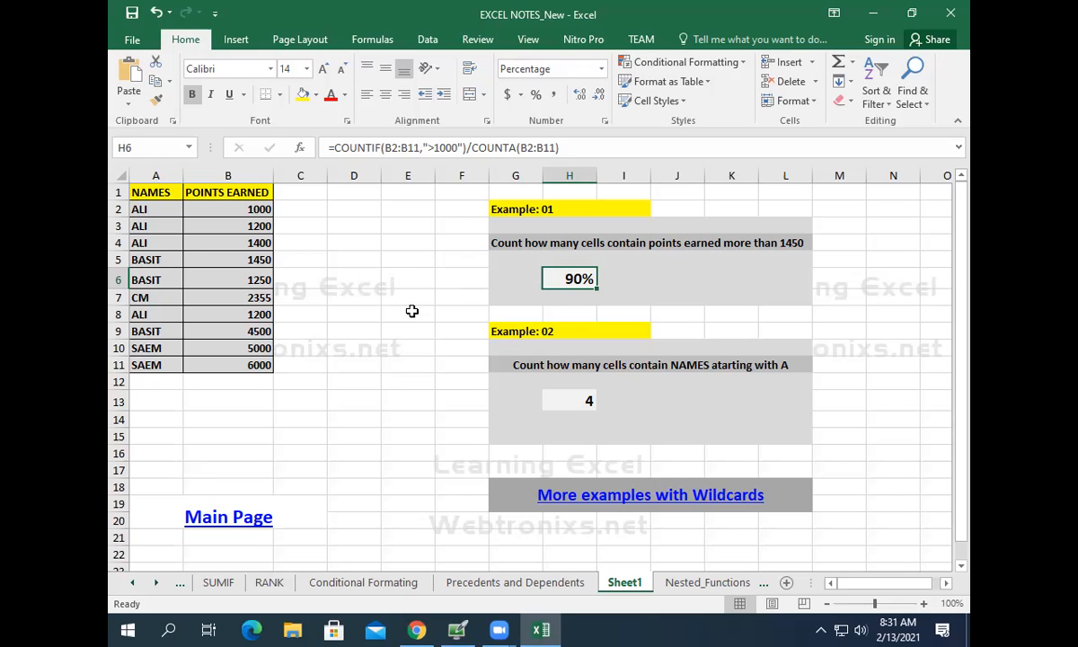
# Compare the formulas of Example 01 in H6 and Example 02 in H13.
pyautogui.click(575, 402)
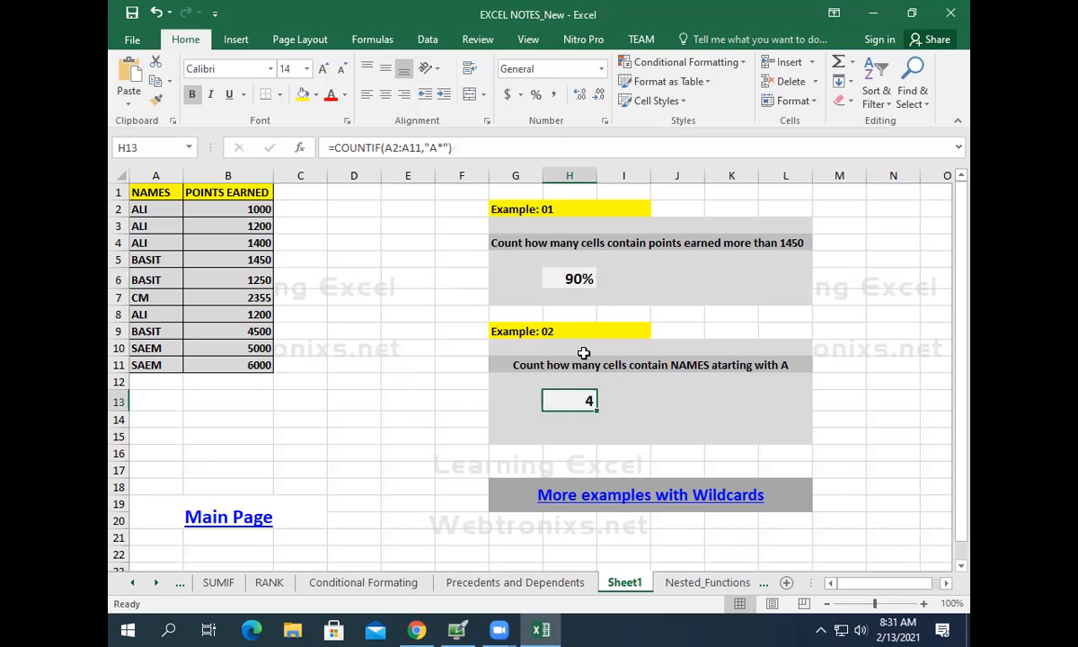
pyautogui.click(578, 278)
pyautogui.click(565, 402)
# Switch to File Explorer, search This PC with the wildcard text .*mp3, and return to the Excel workbook.
pyautogui.click(121, 628)
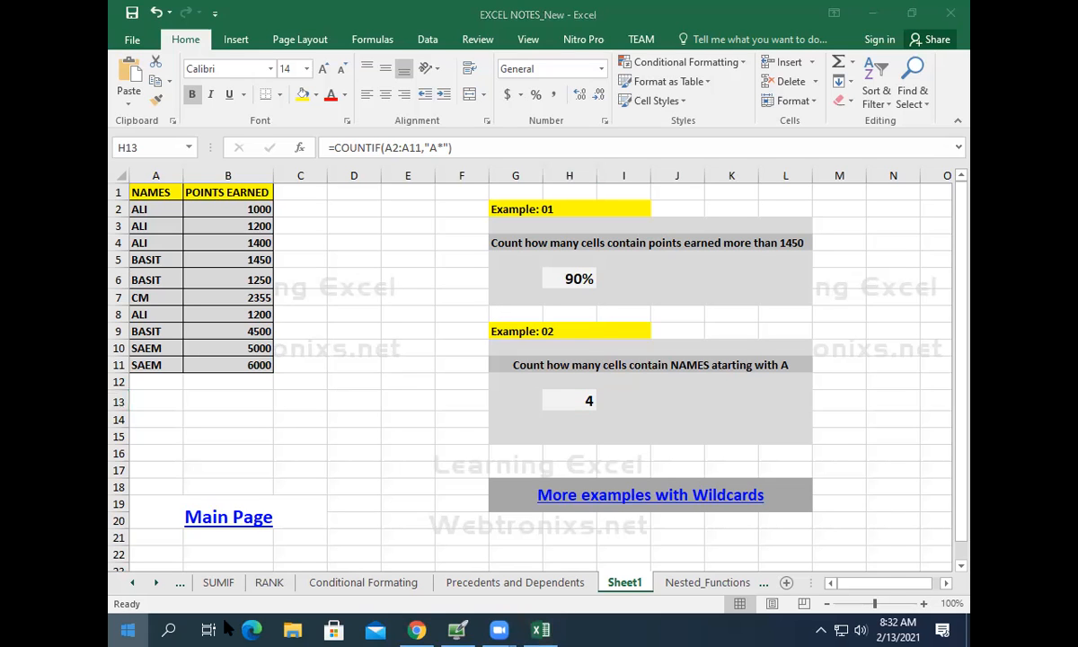
pyautogui.press('Escape')
pyautogui.press('super+e')
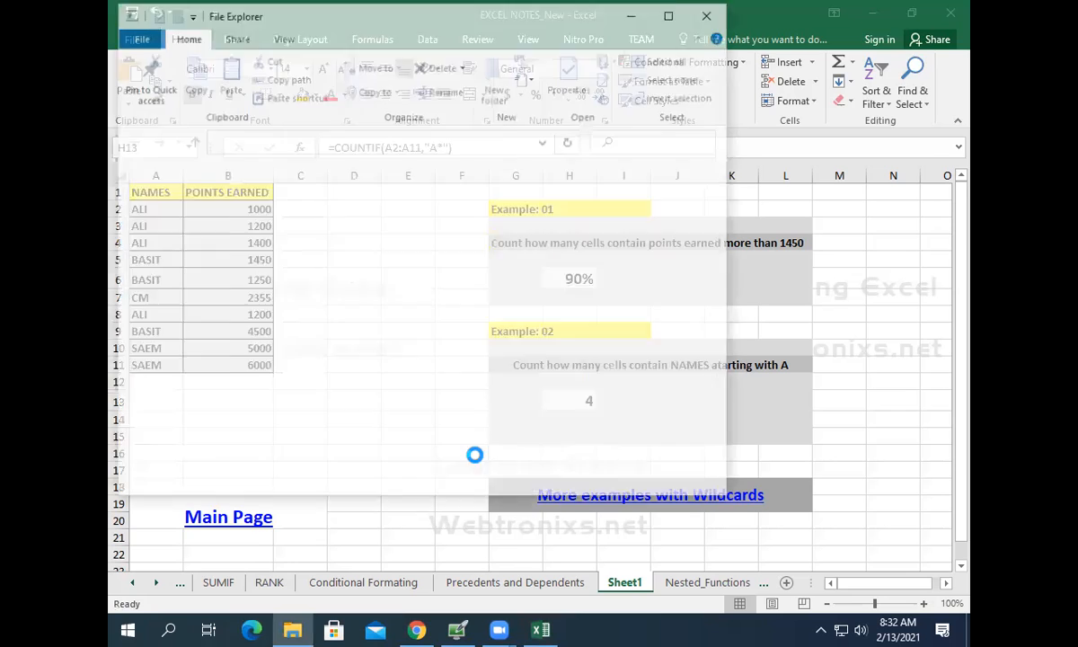
pyautogui.click(695, 12)
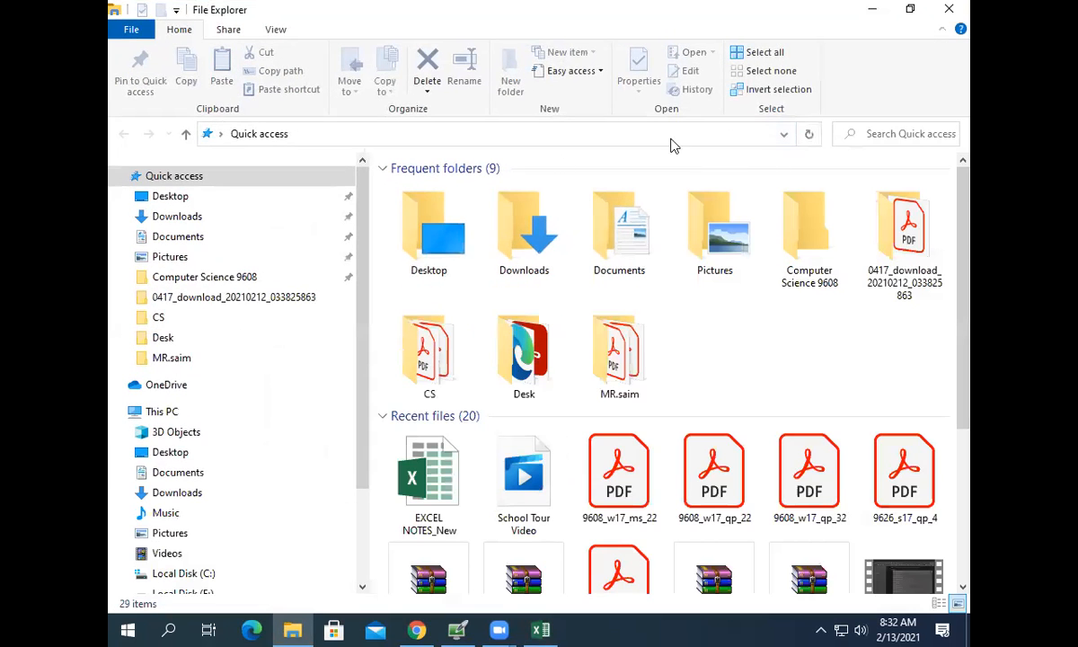
pyautogui.click(190, 415)
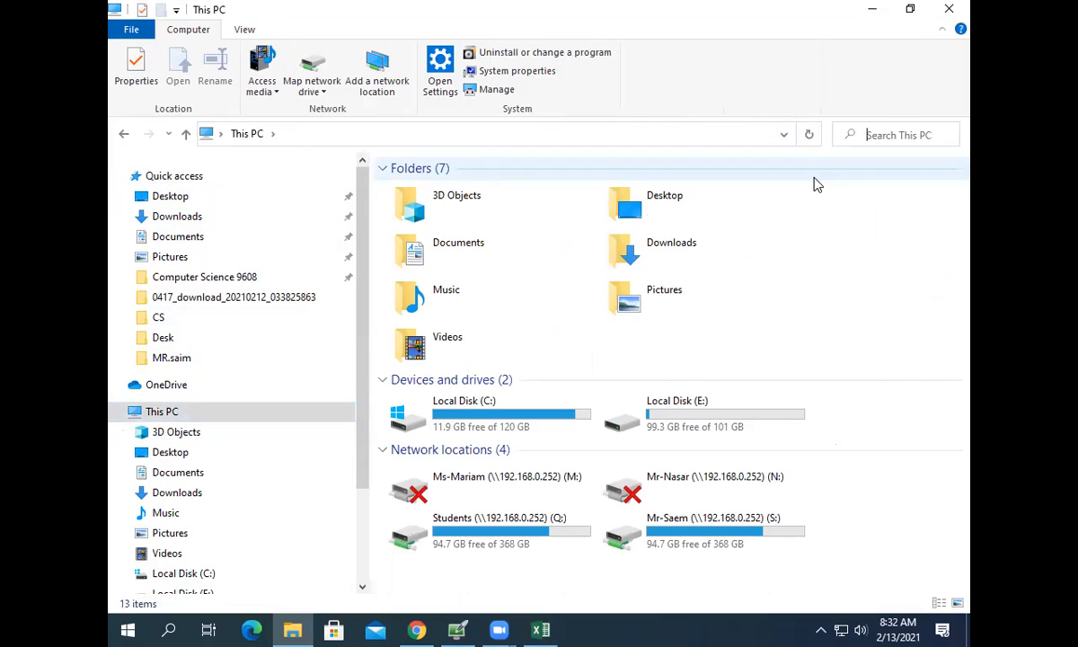
pyautogui.write('.')
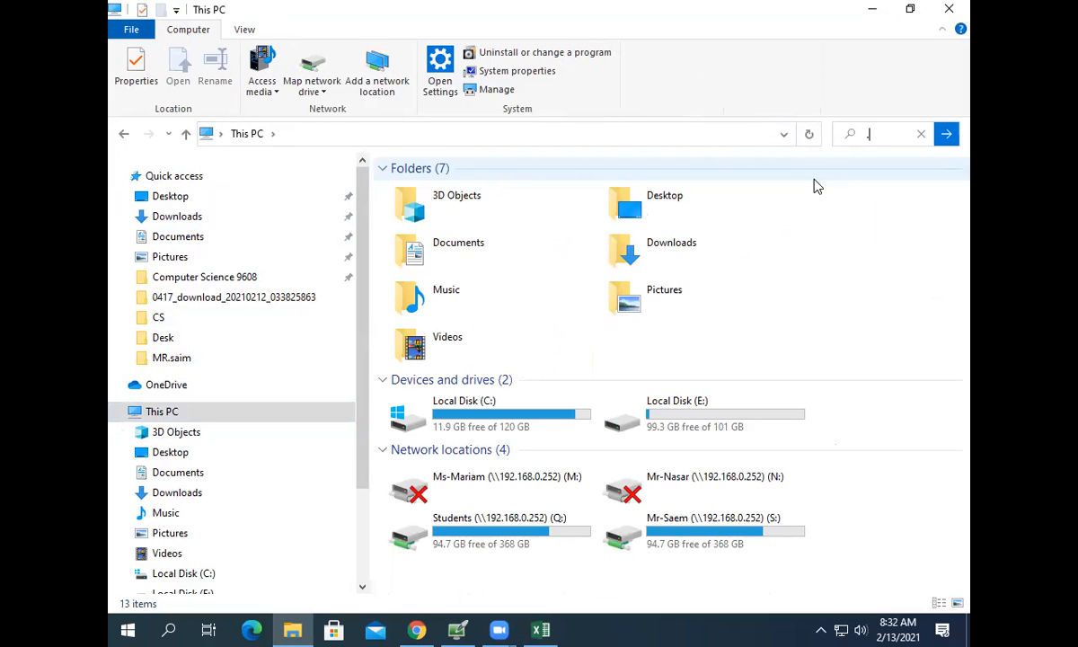
pyautogui.write('*mp3')
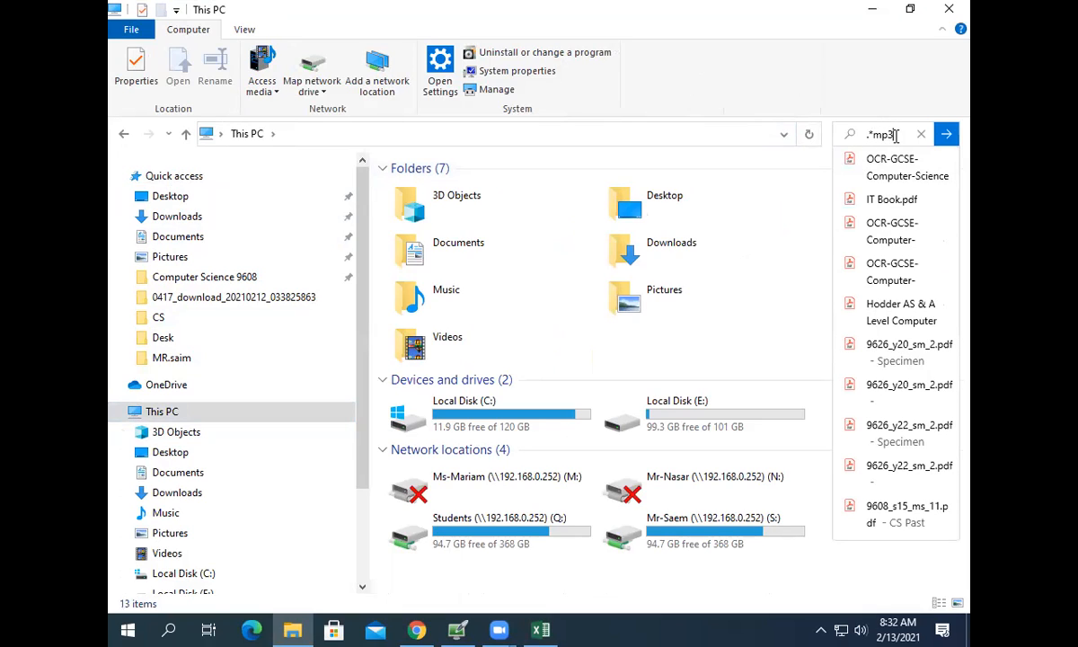
pyautogui.click(871, 13)
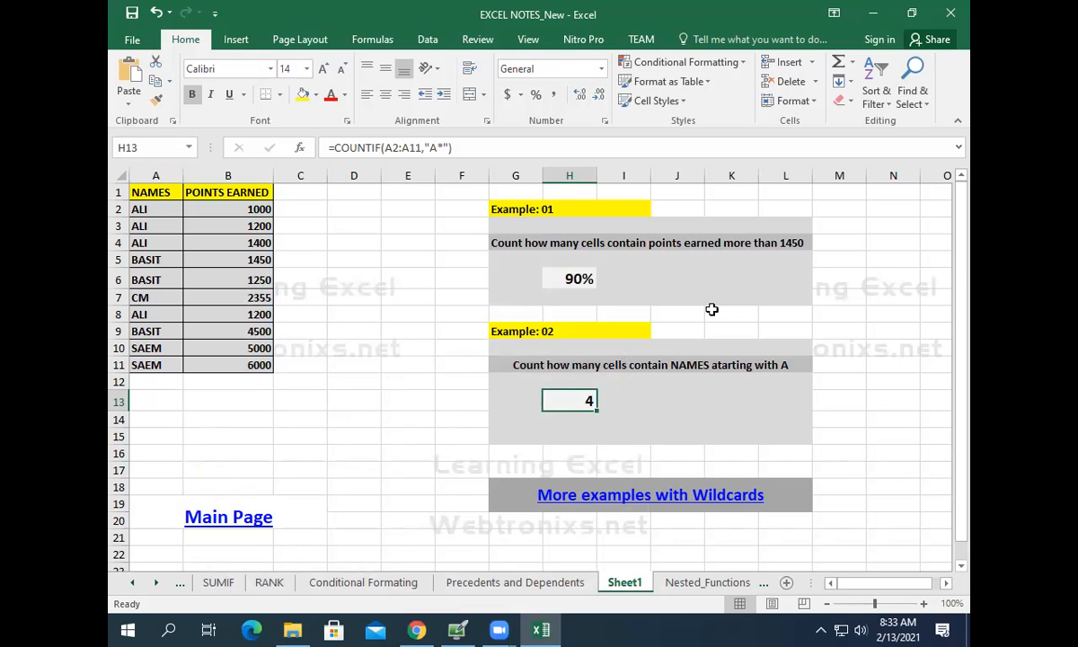
# Change the COUNTIF criteria in H13 to "*T" to match names ending in T.
pyautogui.click(443, 146)
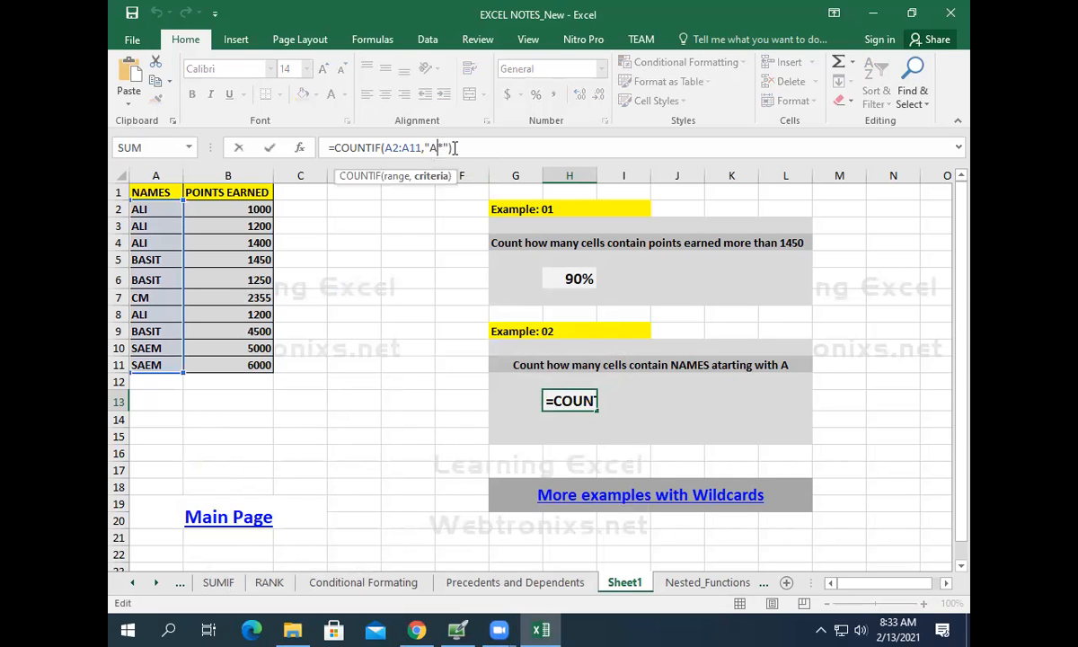
pyautogui.press('BackSpace')
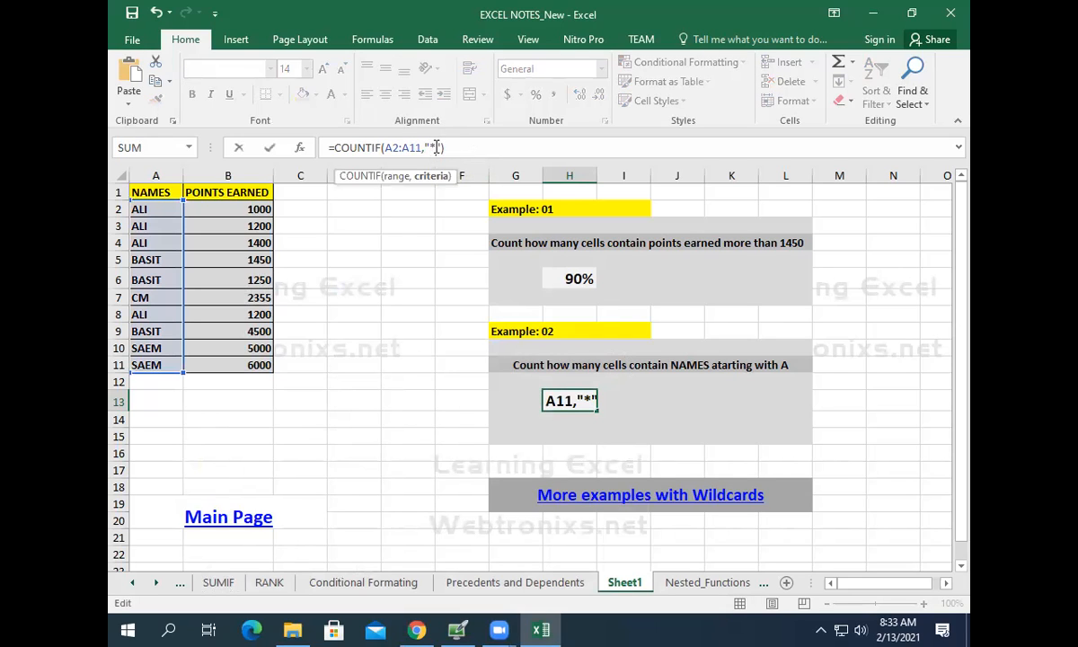
pyautogui.click(438, 147)
pyautogui.write('t')
pyautogui.press('BackSpace')
pyautogui.write('T')
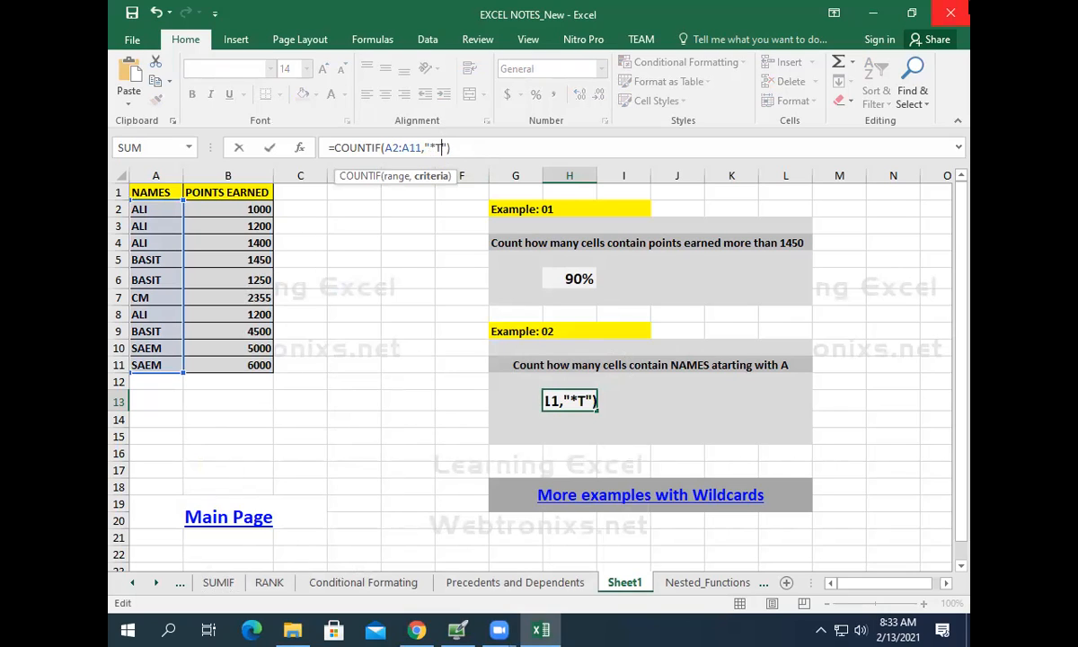
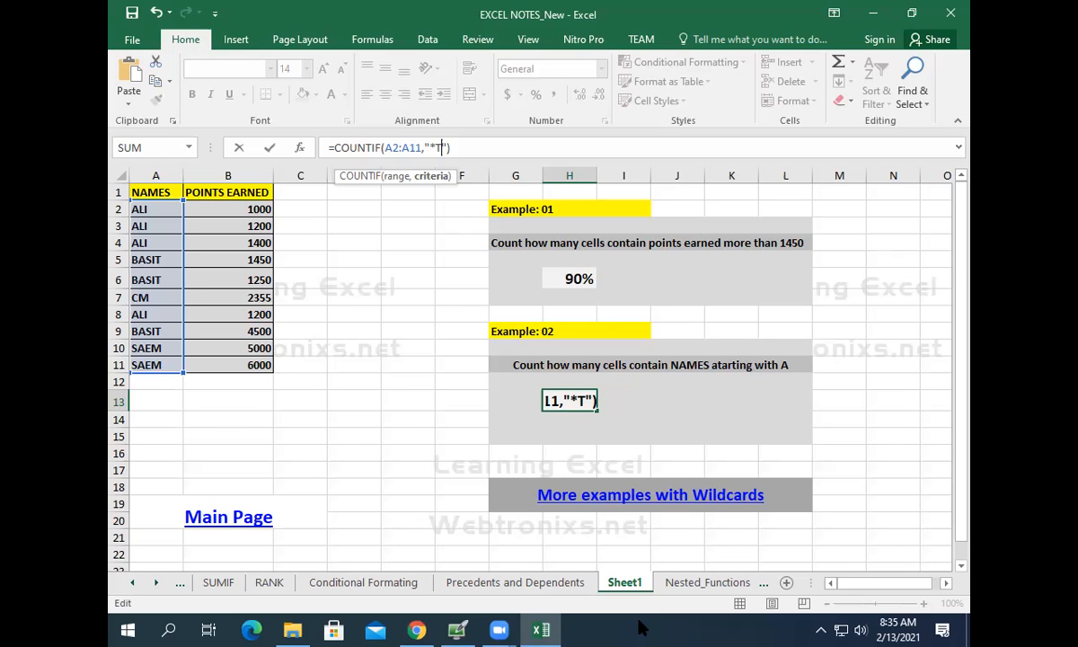
# Set the COUNTIF criteria in H13 to "?A*" and enter the formula.
pyautogui.press('BackSpace')
pyautogui.press('BackSpace')
pyautogui.write('?a')
pyautogui.press('BackSpace')
pyautogui.write('A*')
pyautogui.hotkey('ctrl', 'Return')
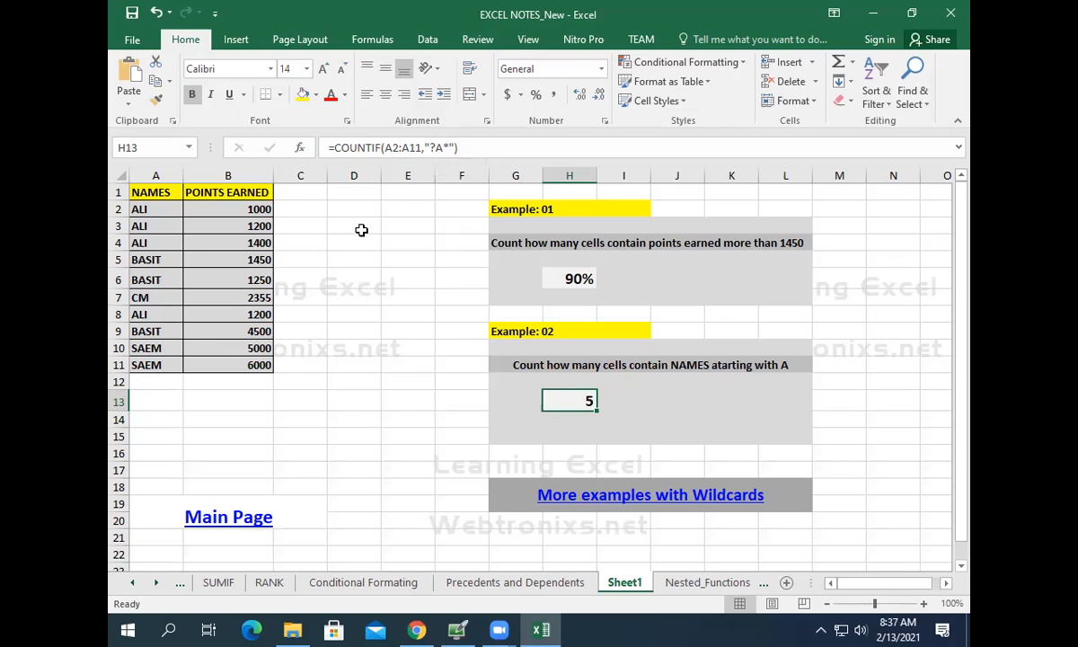
# Change the COUNTIF criteria in H13 to "??S*" to count names whose third letter is S.
pyautogui.click(419, 148)
pyautogui.press('BackSpace')
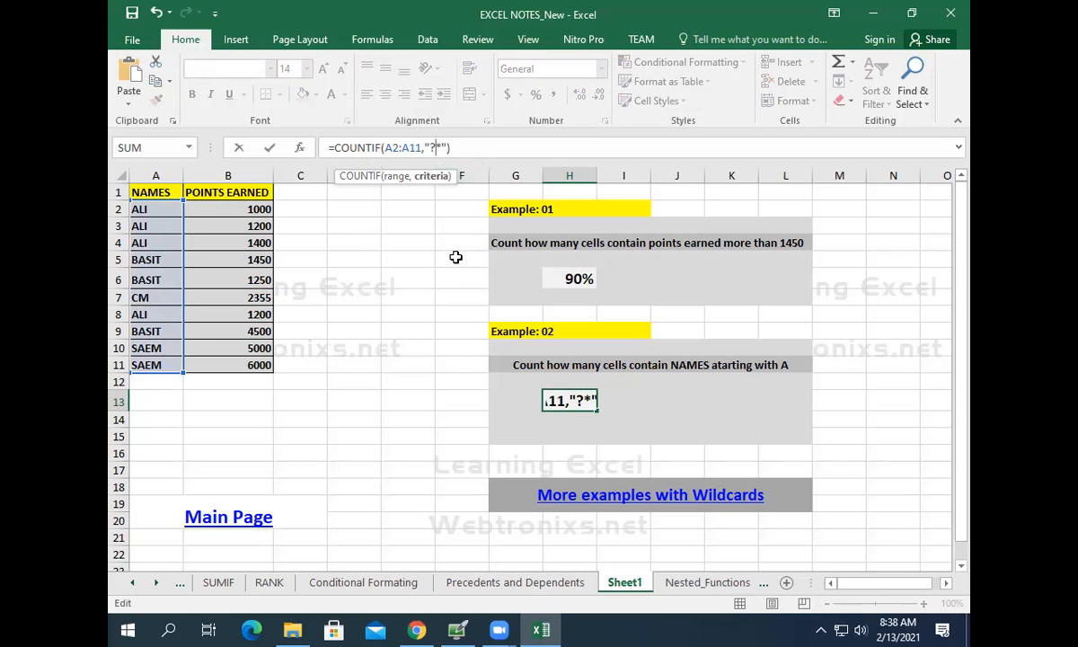
pyautogui.write('?S')
pyautogui.press('Return')
pyautogui.press('Up')
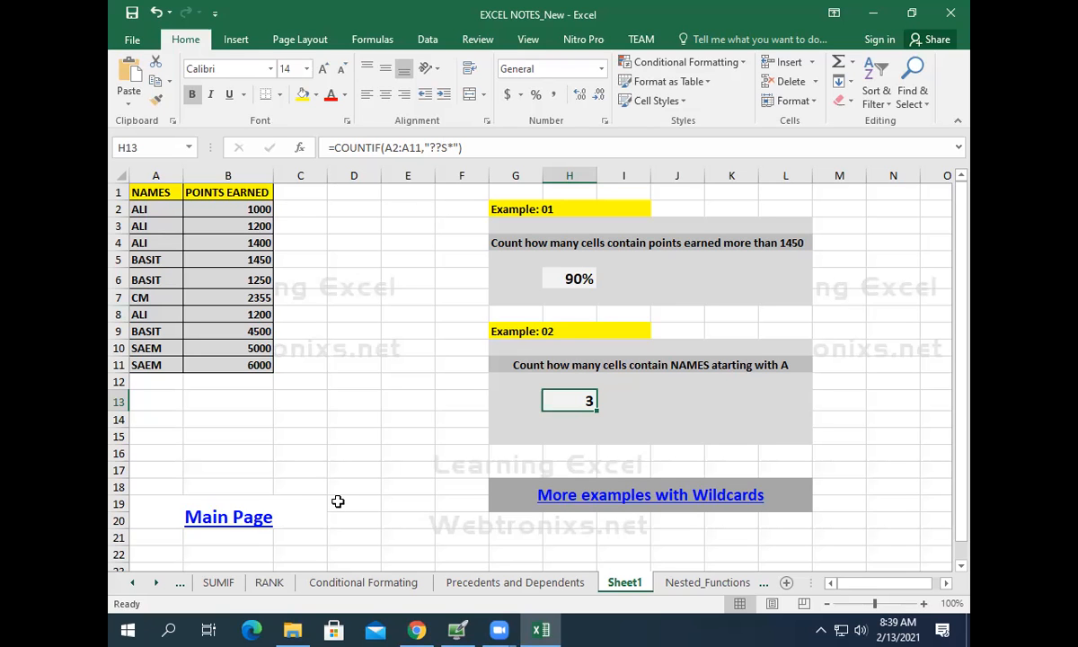
# Return to the main page, open the Countifs sheet and select the answer cell F9.
pyautogui.click(255, 525)
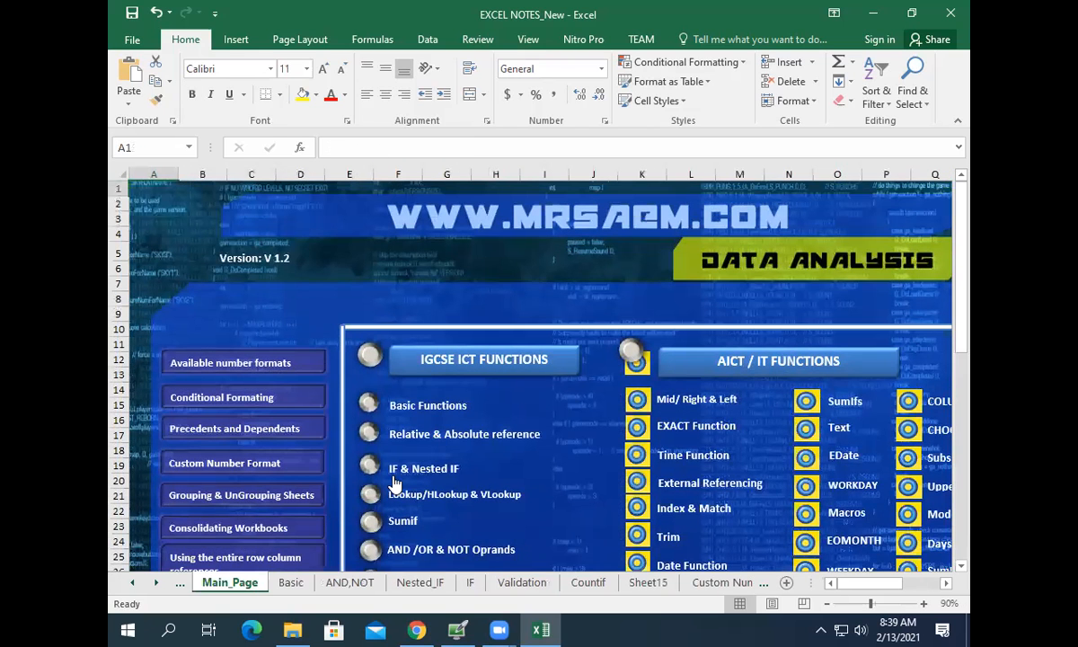
pyautogui.scroll(-4, 422, 484)
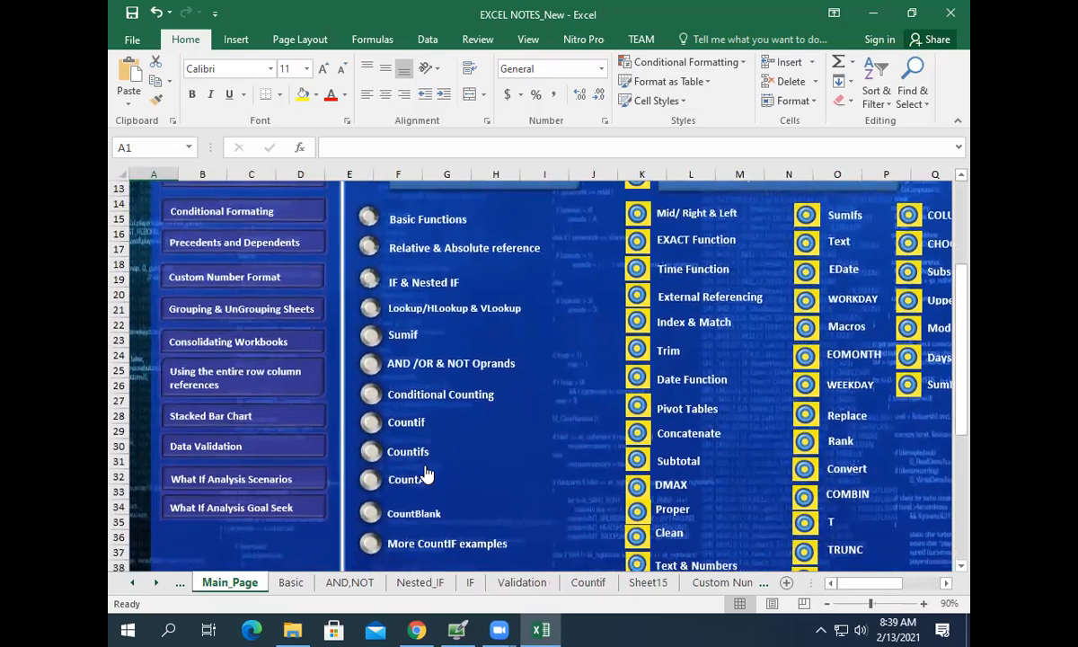
pyautogui.click(421, 458)
pyautogui.click(471, 331)
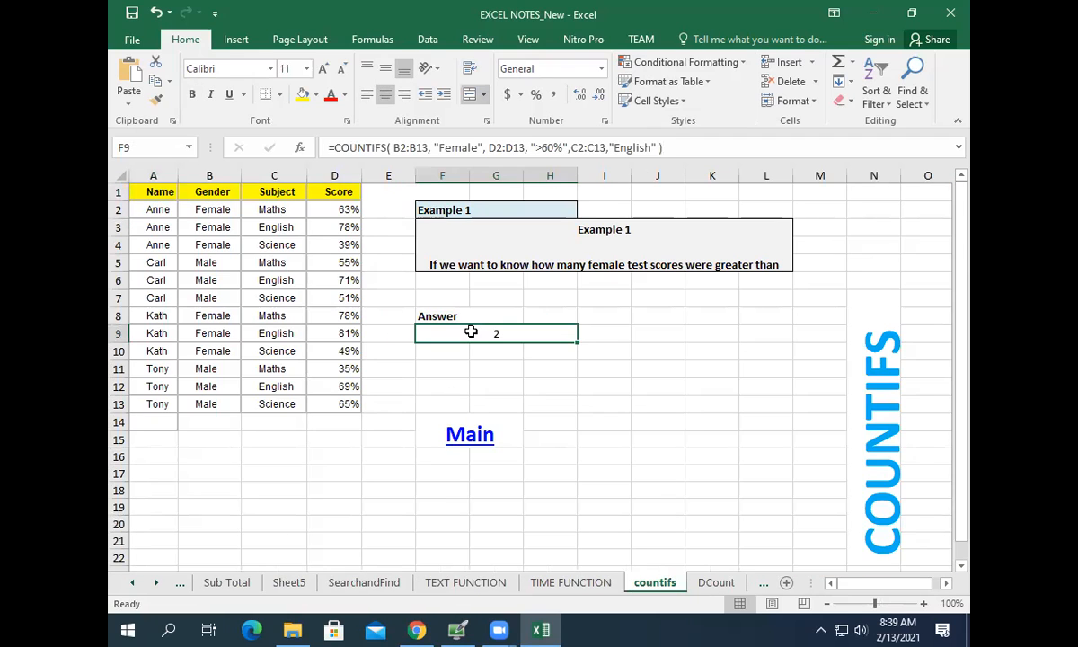
# Clear all arguments from the COUNTIFS formula in F9, leaving only the empty function.
pyautogui.click(658, 147)
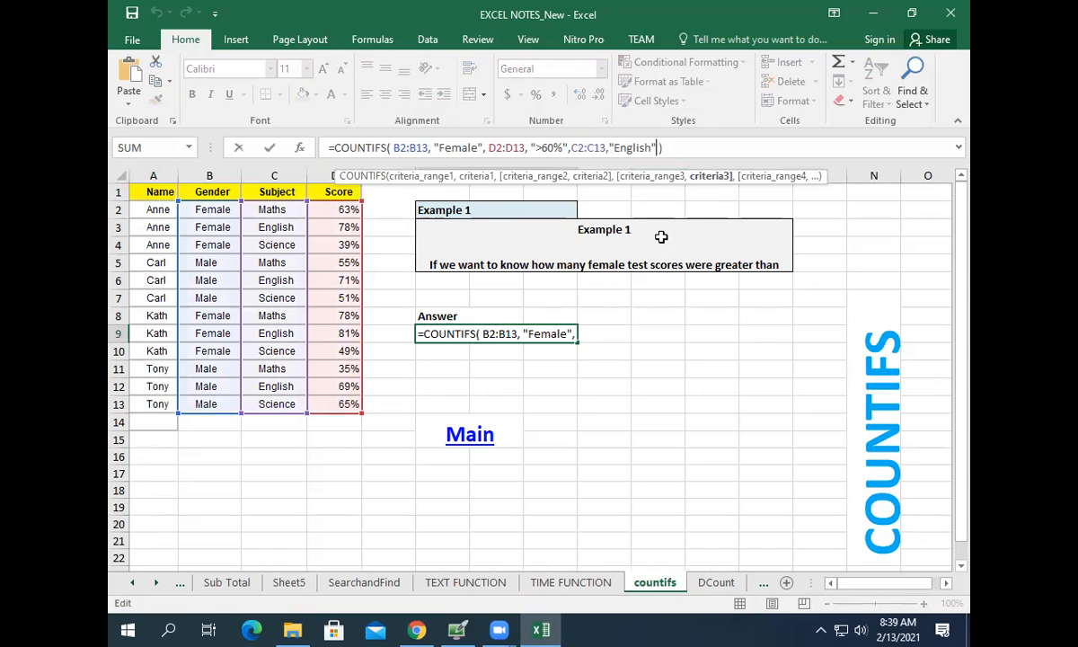
pyautogui.press('BackSpace')
pyautogui.press('BackSpace')
pyautogui.press('BackSpace')
pyautogui.press('BackSpace')
pyautogui.press('BackSpace')
pyautogui.press('BackSpace')
pyautogui.press('BackSpace')
pyautogui.press('BackSpace')
pyautogui.press('BackSpace')
pyautogui.press('BackSpace')
pyautogui.press('BackSpace')
pyautogui.press('BackSpace')
pyautogui.press('BackSpace')
pyautogui.press('BackSpace')
pyautogui.press('BackSpace')
pyautogui.press('BackSpace')
pyautogui.press('BackSpace')
pyautogui.press('BackSpace')
pyautogui.press('BackSpace')
pyautogui.press('BackSpace')
pyautogui.press('BackSpace')
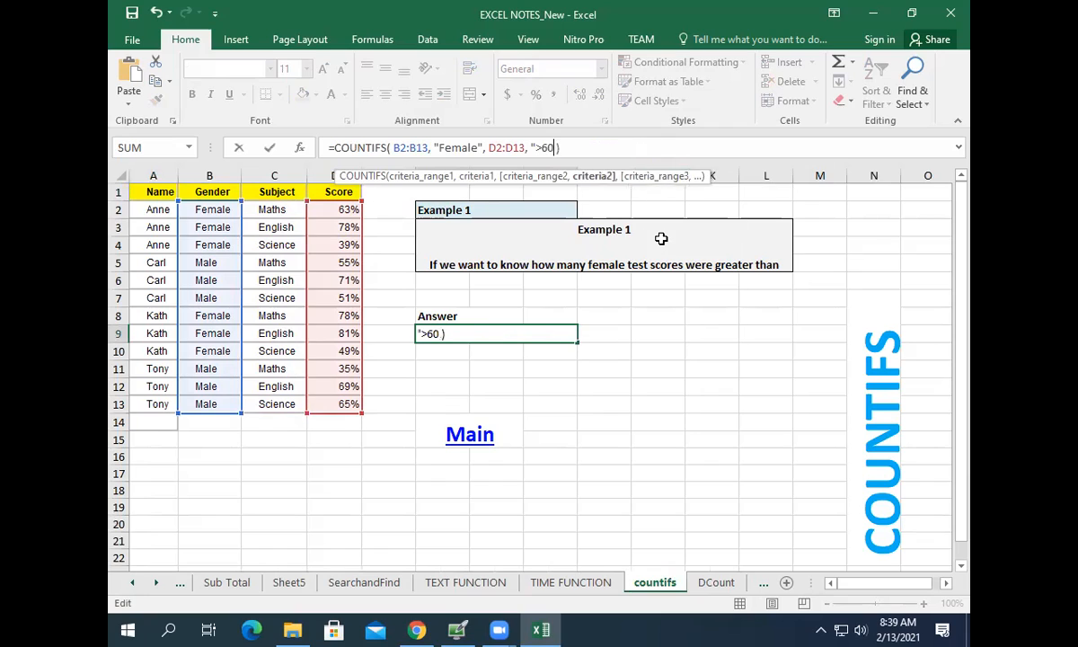
pyautogui.press('BackSpace')
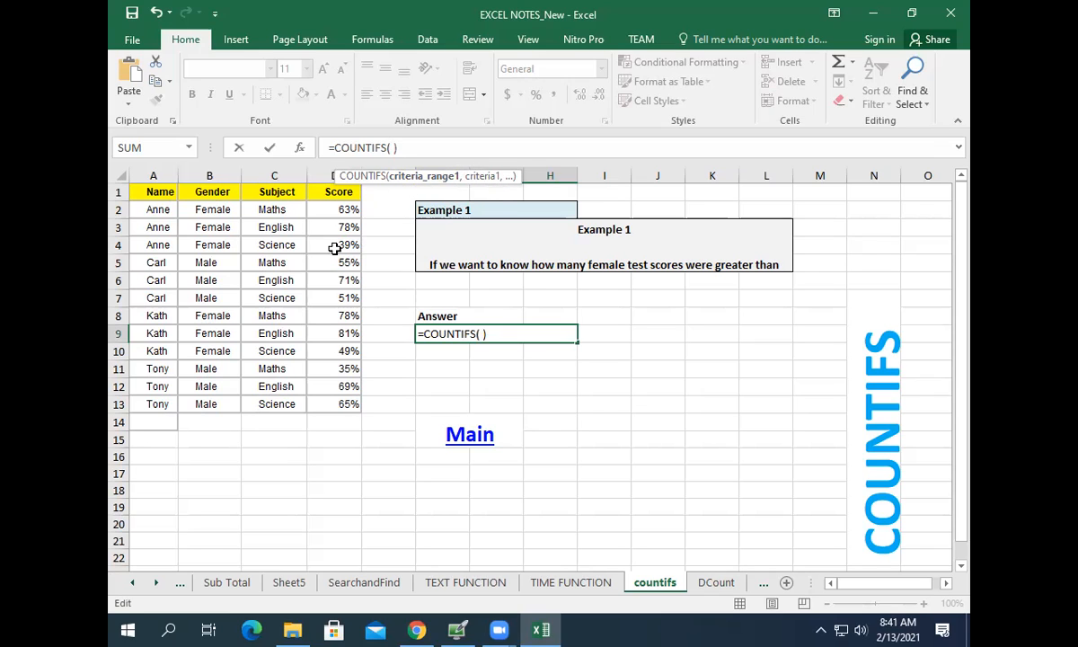
# Add the Gender range B2:B13 with the criterion "Female" as the first condition of the COUNTIFS formula in F9.
pyautogui.moveTo(225, 266); pyautogui.dragTo(221, 404)
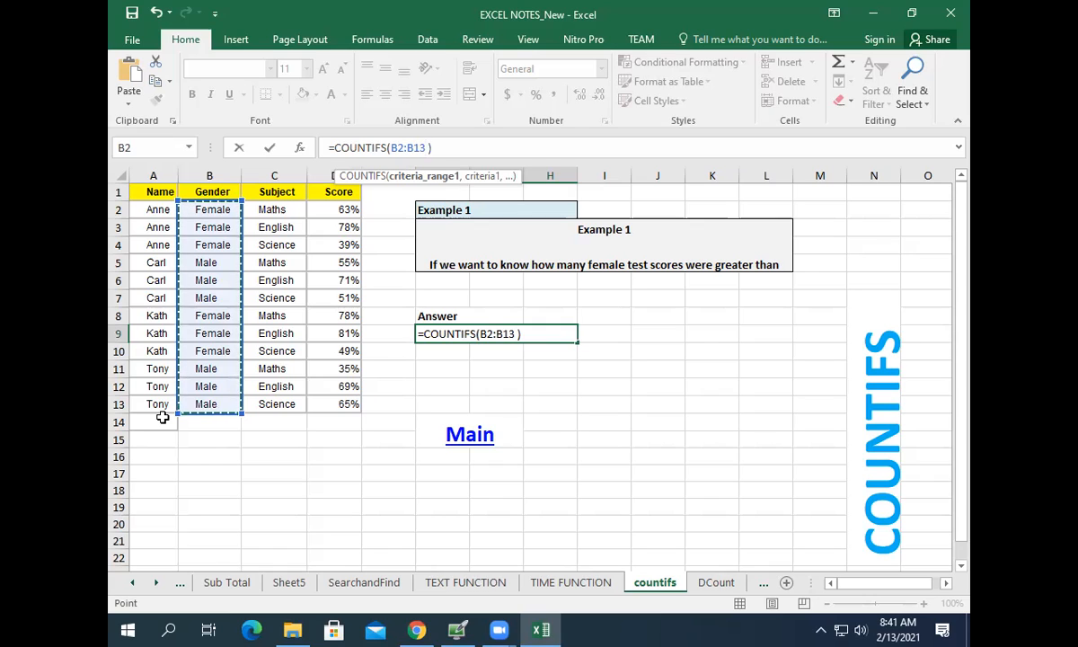
pyautogui.write(',')
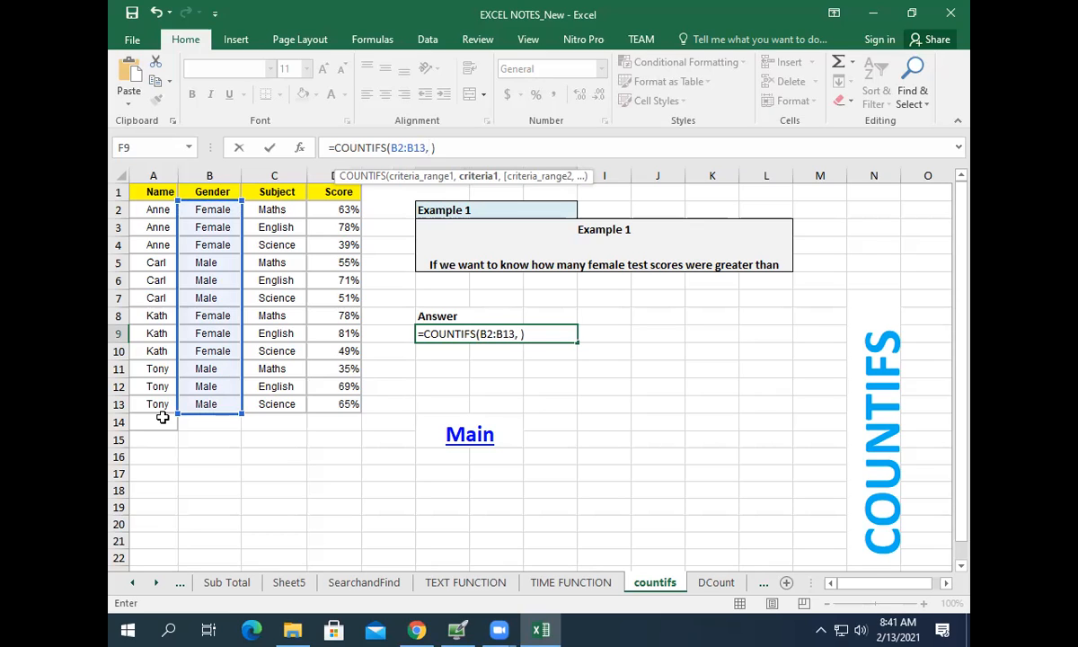
pyautogui.write('"fEMALE')
pyautogui.press('BackSpace')
pyautogui.press('BackSpace')
pyautogui.press('BackSpace')
pyautogui.press('BackSpace')
pyautogui.press('BackSpace')
pyautogui.press('BackSpace')
pyautogui.press('BackSpace')
pyautogui.write('Female')
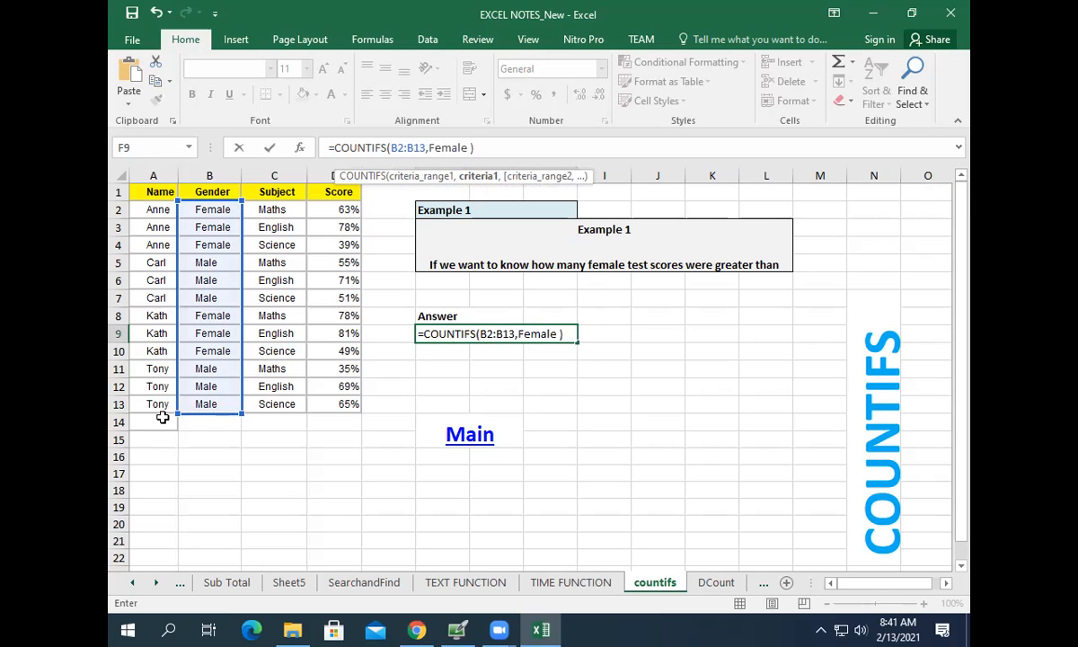
pyautogui.write('"')
pyautogui.click(428, 148)
pyautogui.write('"')
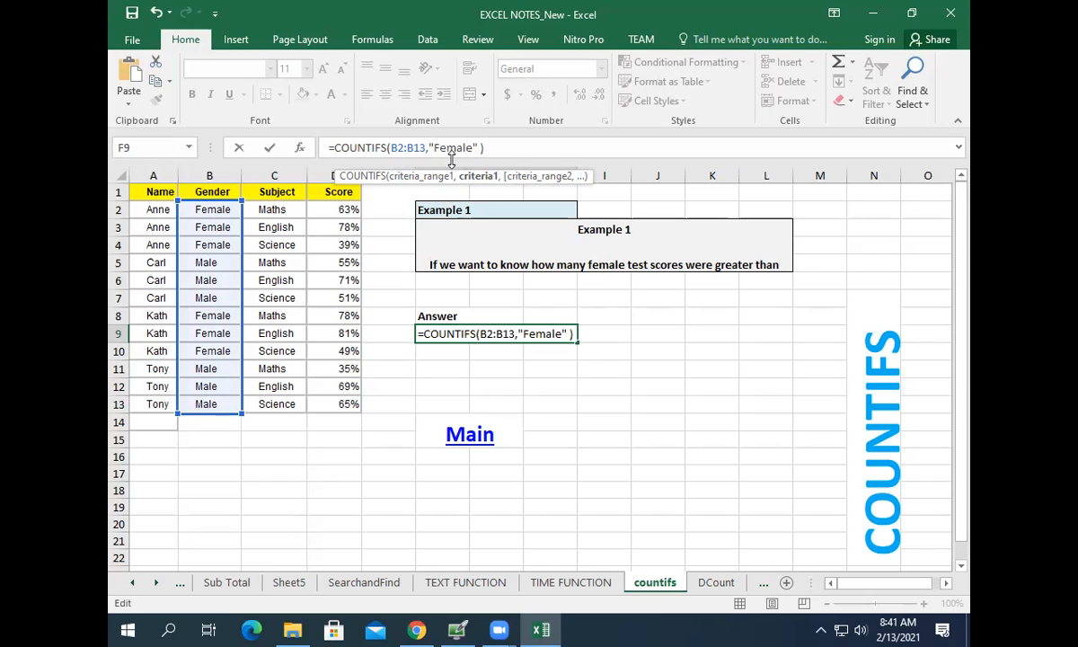
# Add the Score range D2:D13 with the criterion ">=60%" as the second COUNTIFS condition and enter the formula.
pyautogui.click(481, 146)
pyautogui.write(',')
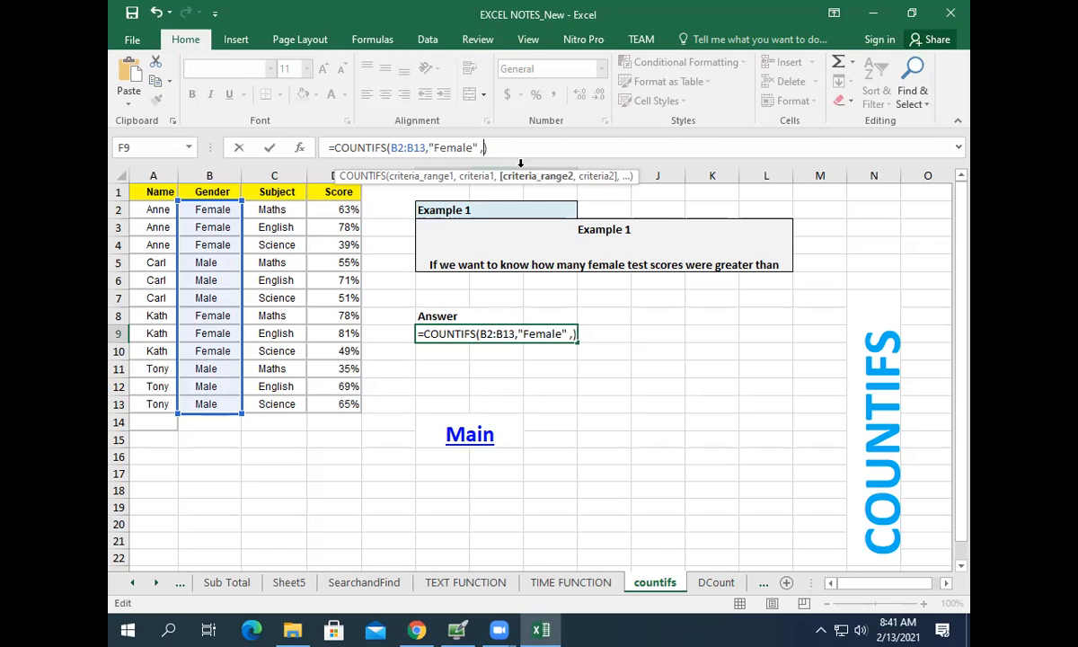
pyautogui.moveTo(334, 205); pyautogui.dragTo(340, 401)
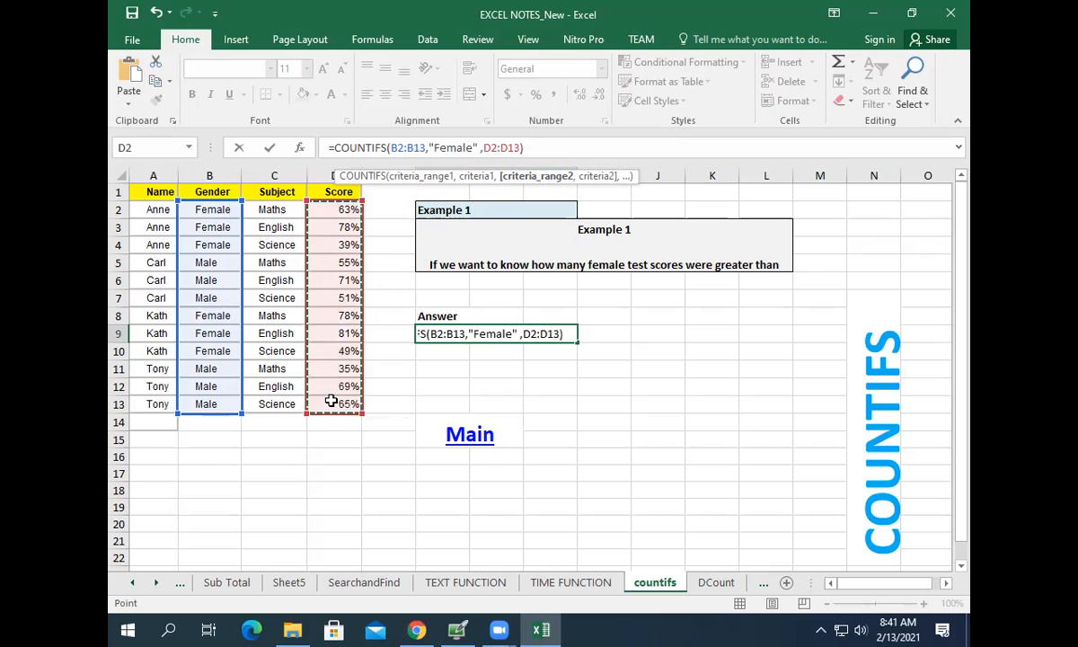
pyautogui.write(',')
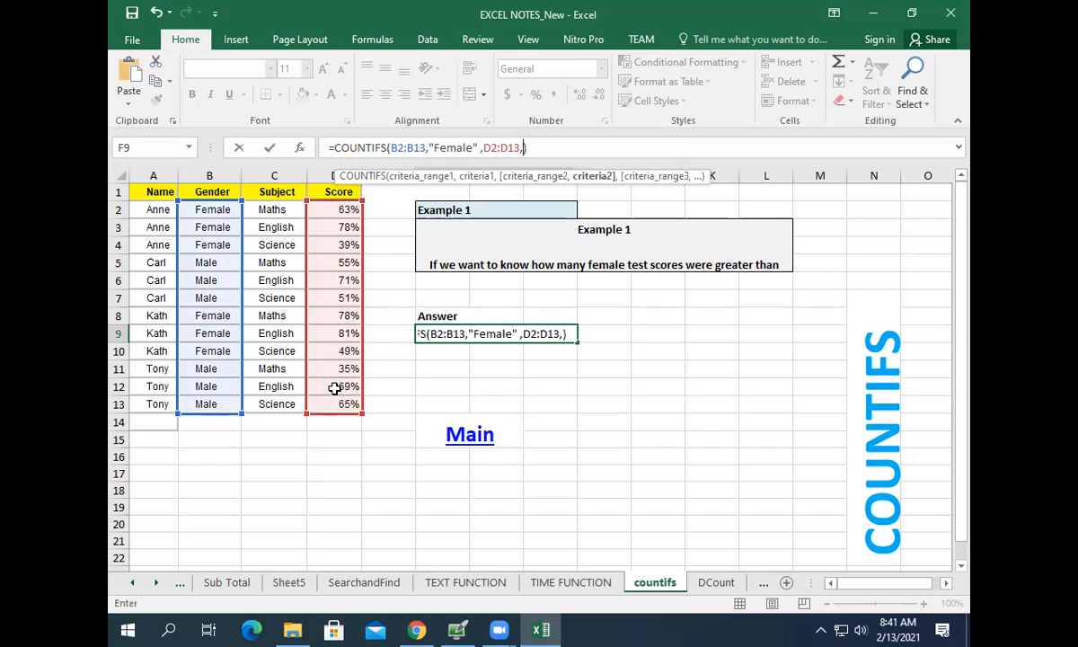
pyautogui.write('""')
pyautogui.click(529, 145)
pyautogui.write('>')
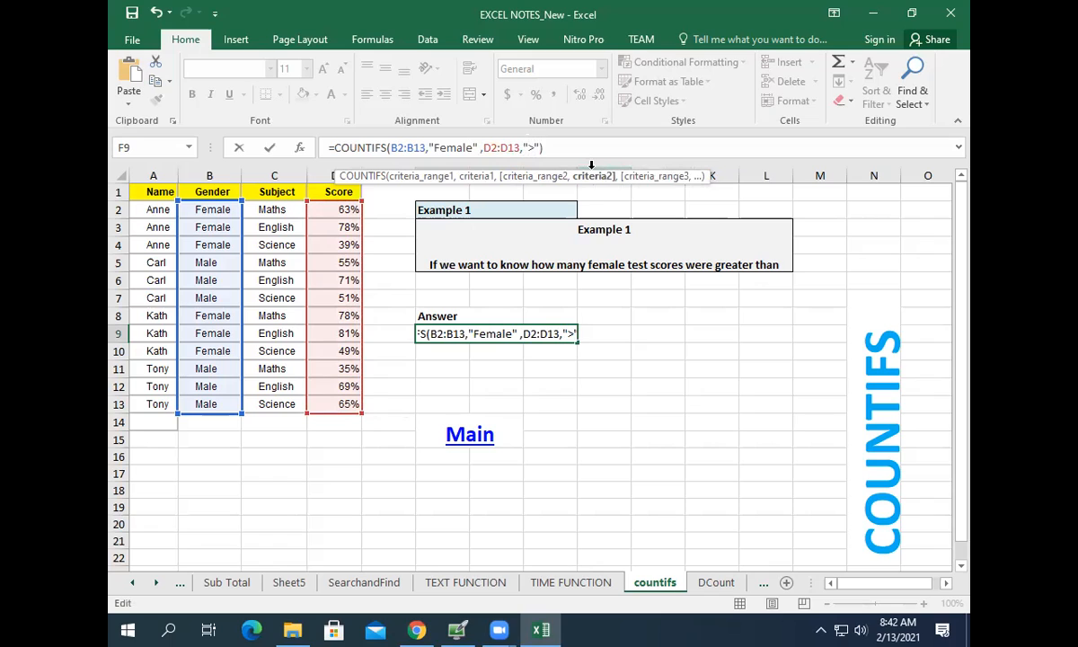
pyautogui.write('=60')
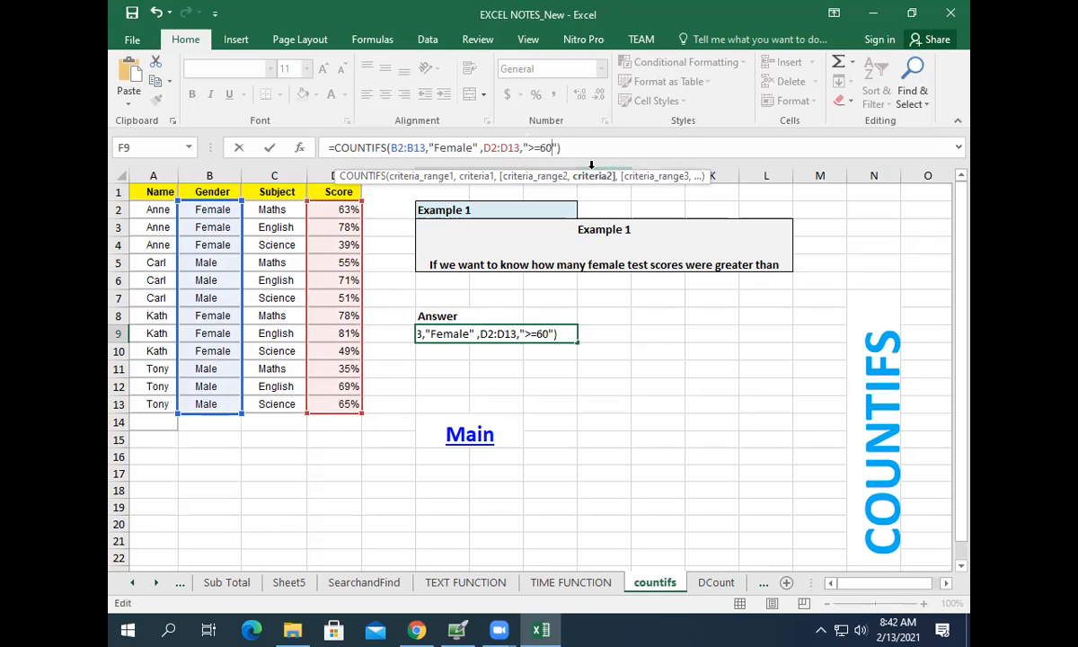
pyautogui.write('%')
pyautogui.click(271, 150)
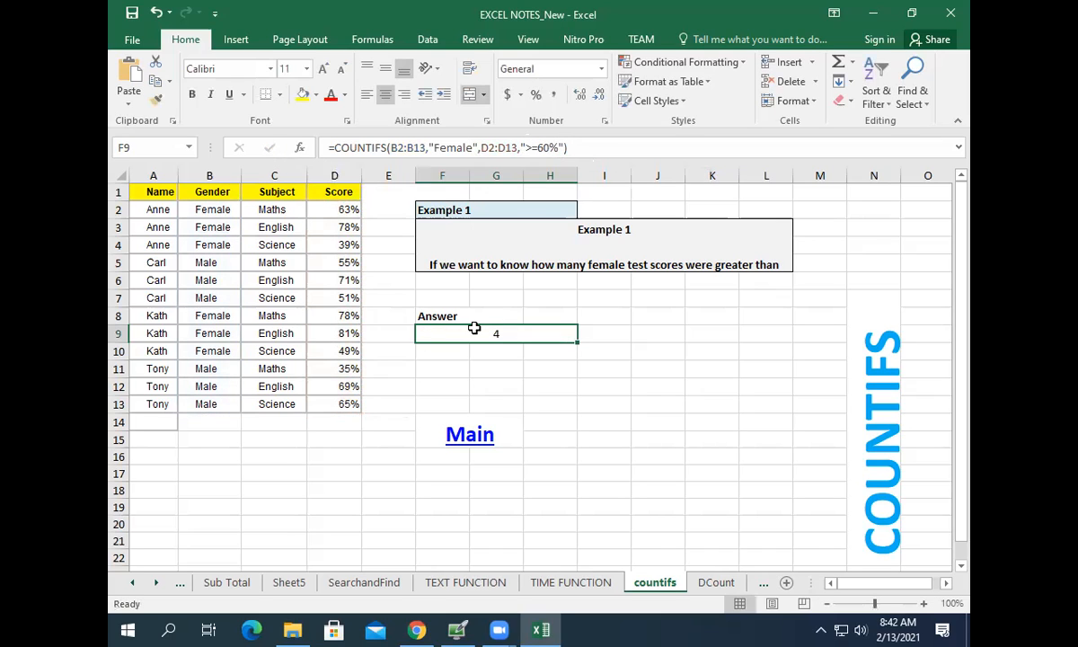
# Extend the COUNTIFS formula in F9 with the Subject range C2:C13 and the criterion "English".
pyautogui.click(601, 150)
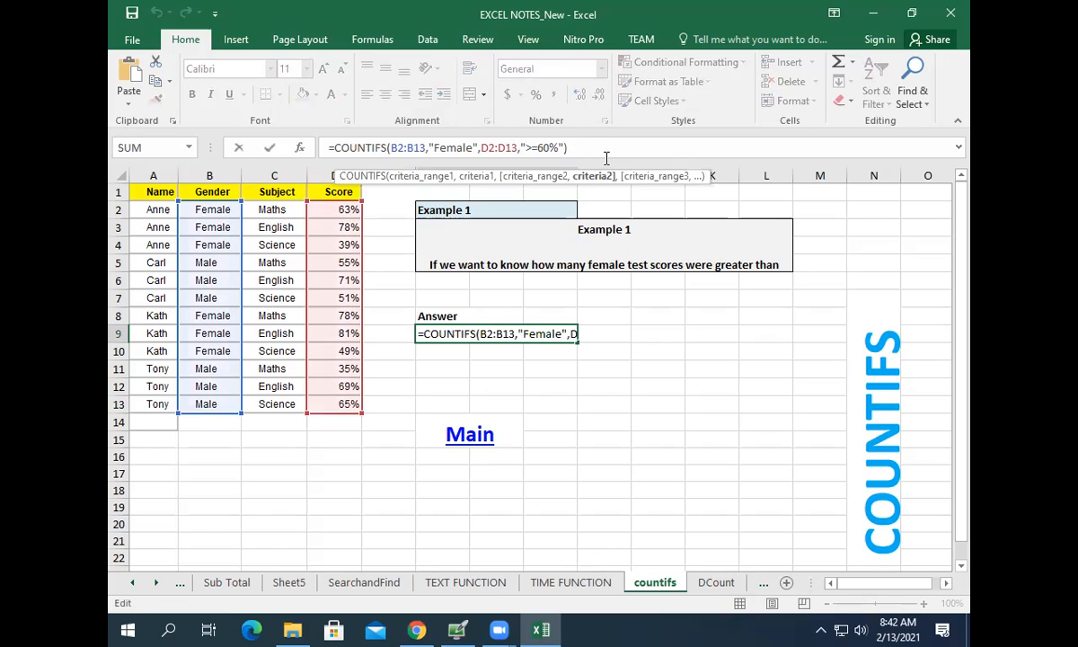
pyautogui.write(',')
pyautogui.moveTo(270, 210); pyautogui.dragTo(275, 403)
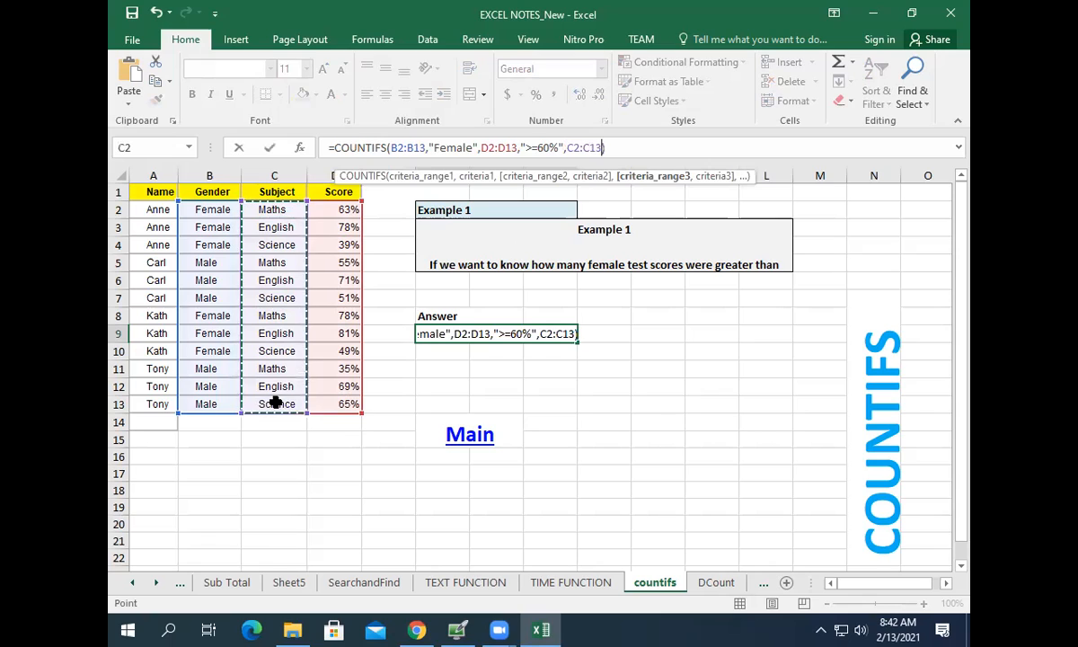
pyautogui.write(',"English")')
pyautogui.press('Return')
pyautogui.press('Up')
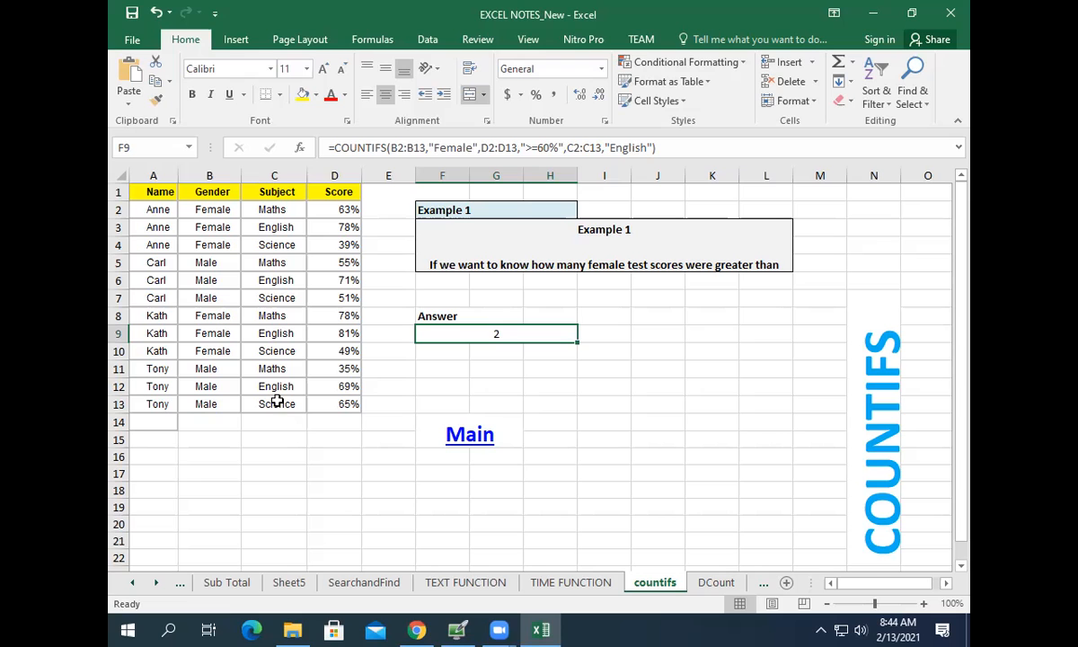
# Return to the main page and open the Mid/Right & Left example sheet.
pyautogui.click(485, 437)
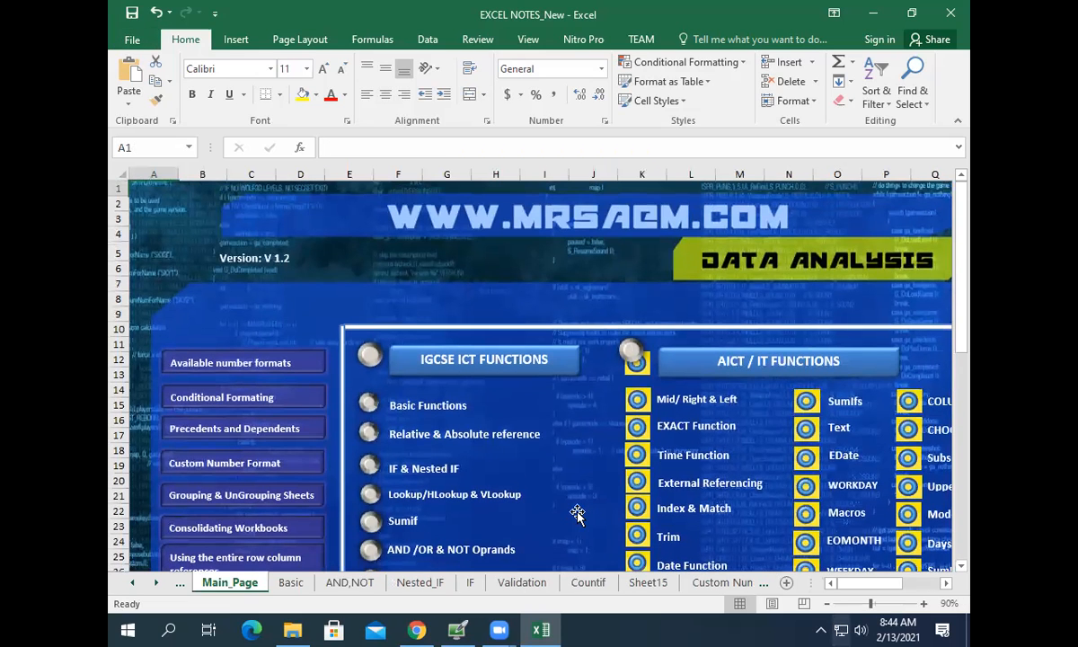
pyautogui.scroll(-4, 557, 461)
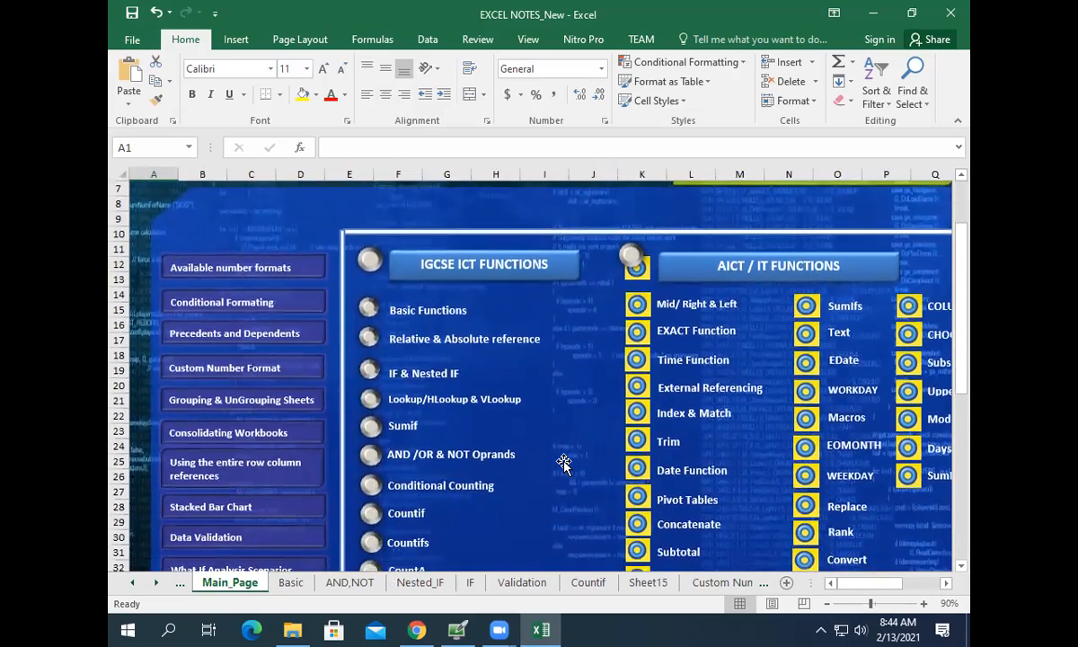
pyautogui.scroll(-4, 563, 461)
pyautogui.scroll(2, 565, 463)
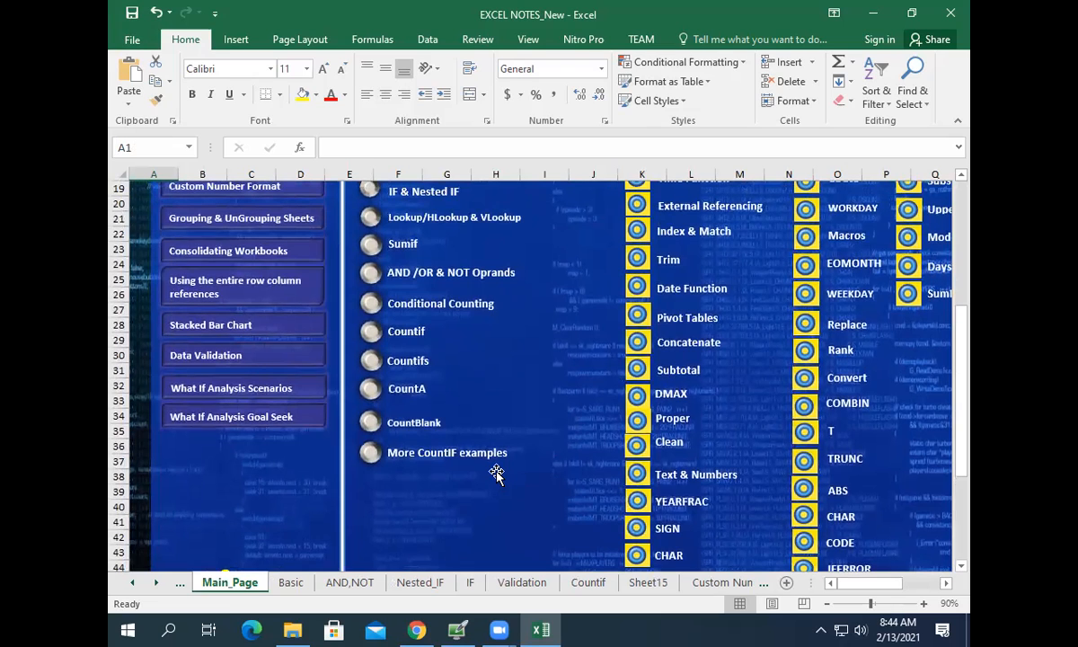
pyautogui.scroll(3, 498, 476)
pyautogui.scroll(-1, 501, 475)
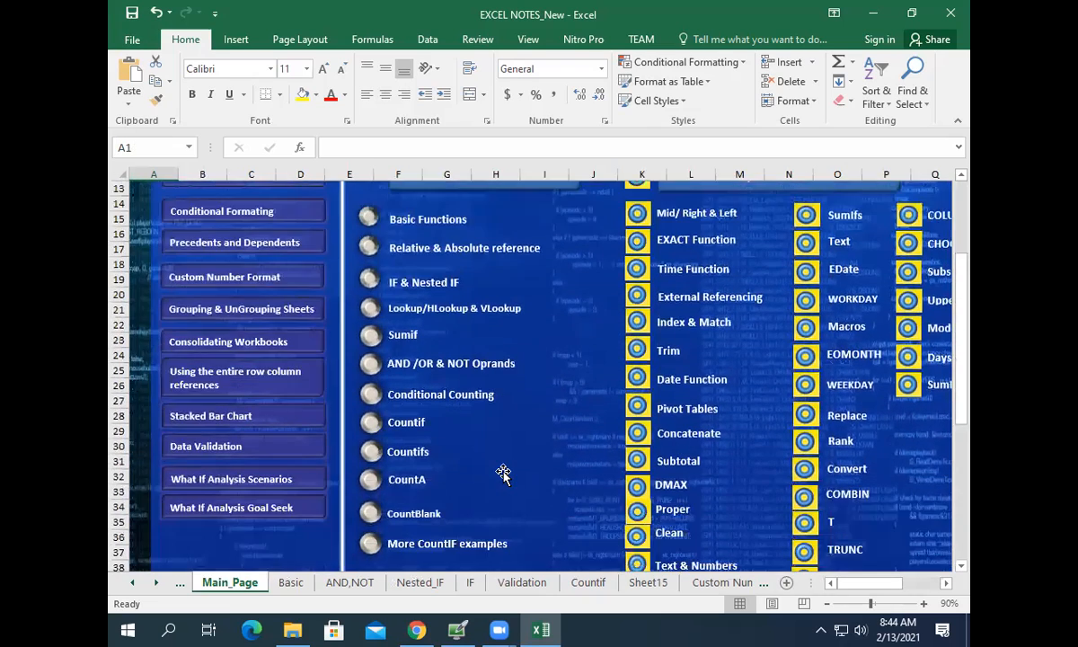
pyautogui.scroll(2, 509, 469)
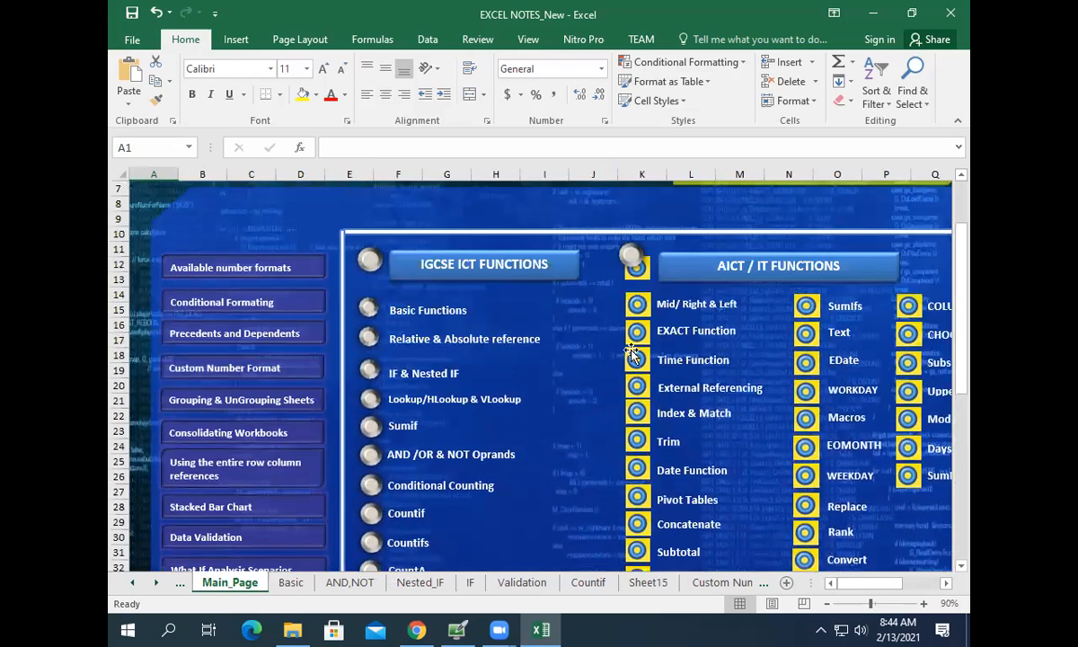
pyautogui.click(680, 318)
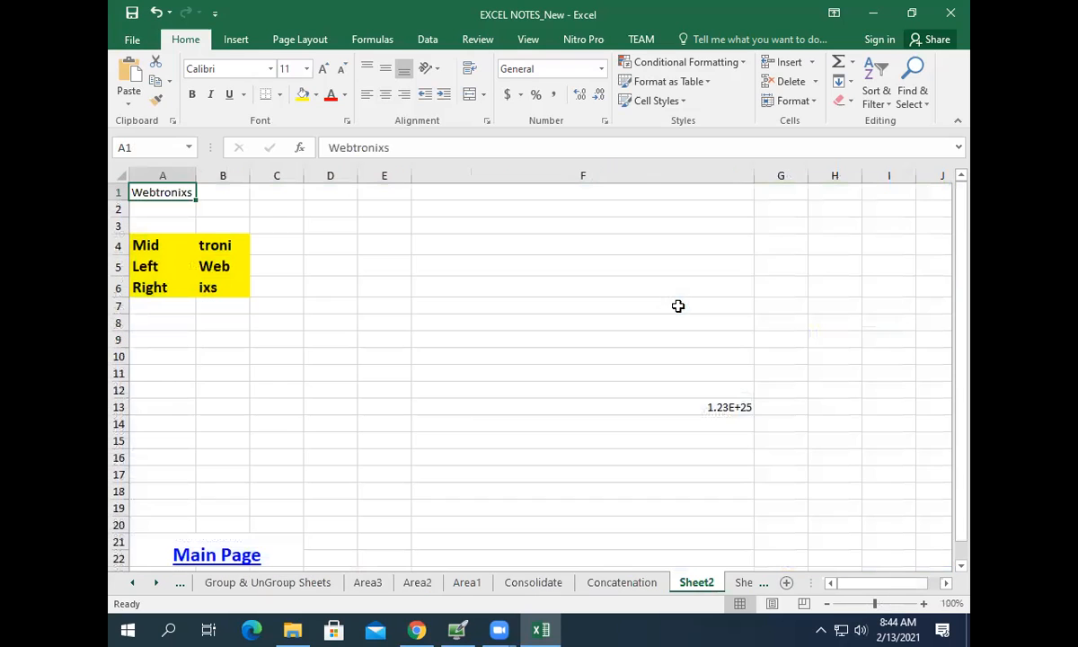
# Widen columns A and B, and inspect the MID, LEFT and RIGHT formulas in B4:B6.
pyautogui.moveTo(246, 177); pyautogui.dragTo(272, 174)
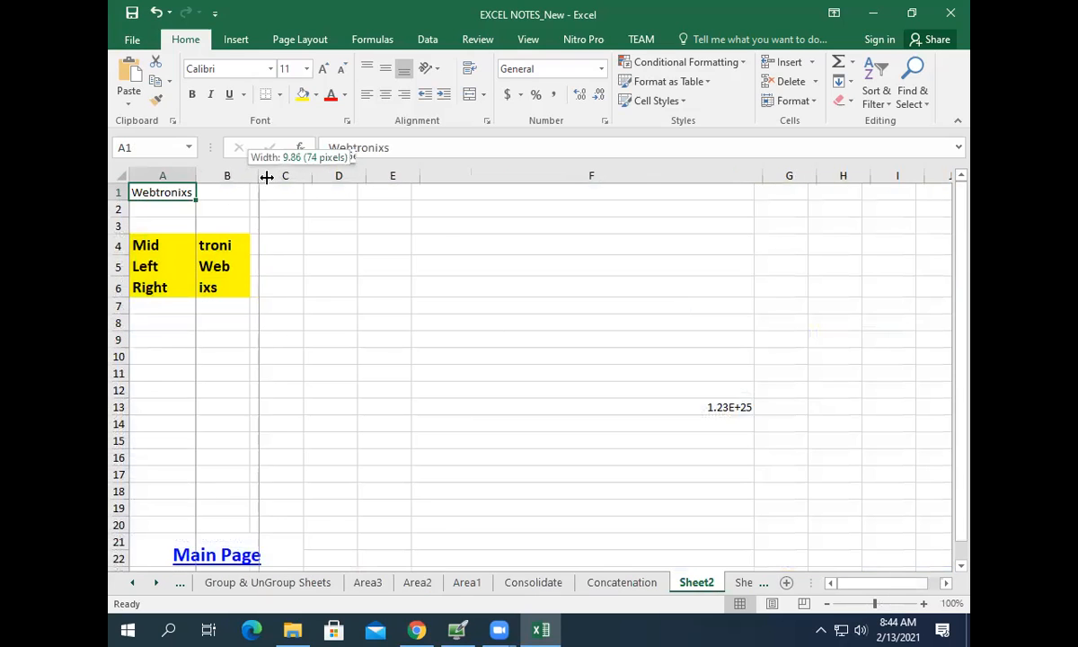
pyautogui.moveTo(193, 173); pyautogui.dragTo(210, 176)
pyautogui.click(244, 238)
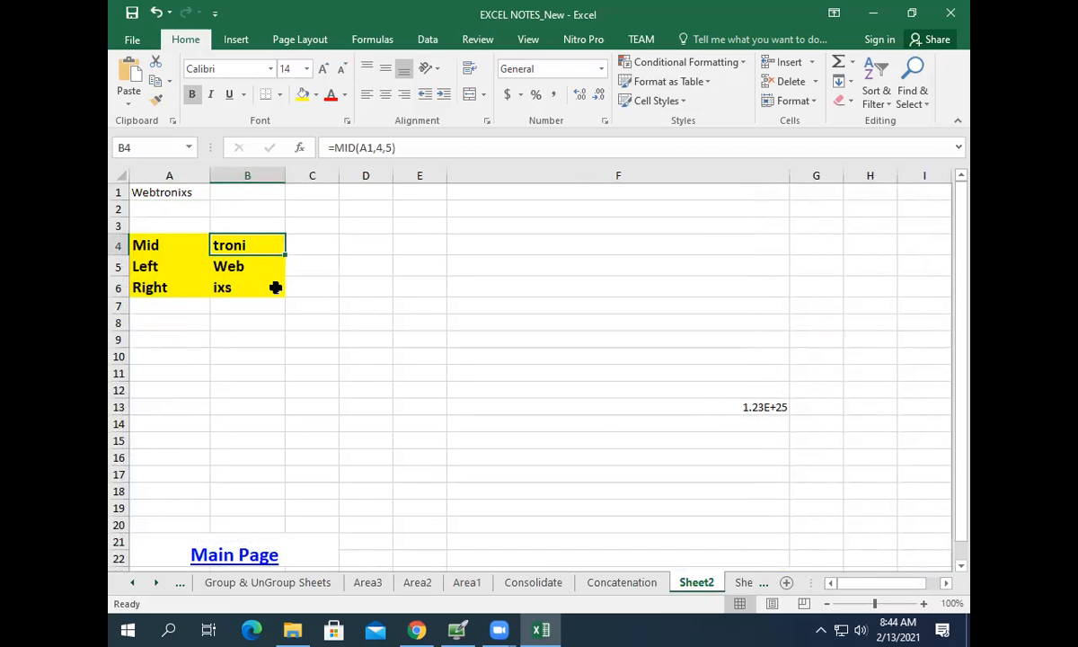
pyautogui.click(268, 267)
pyautogui.click(265, 280)
pyautogui.click(265, 245)
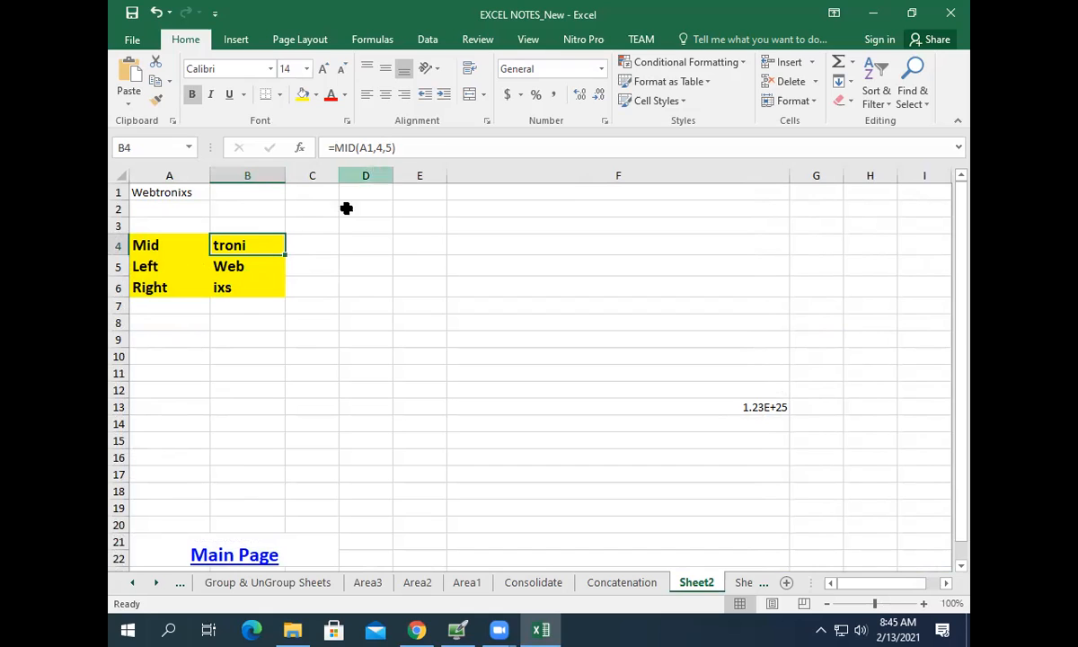
pyautogui.click(265, 268)
pyautogui.click(249, 282)
# Rewrite the formula in B5 as =LEFT(A1,4), and view the RIGHT formula in B6.
pyautogui.click(256, 263)
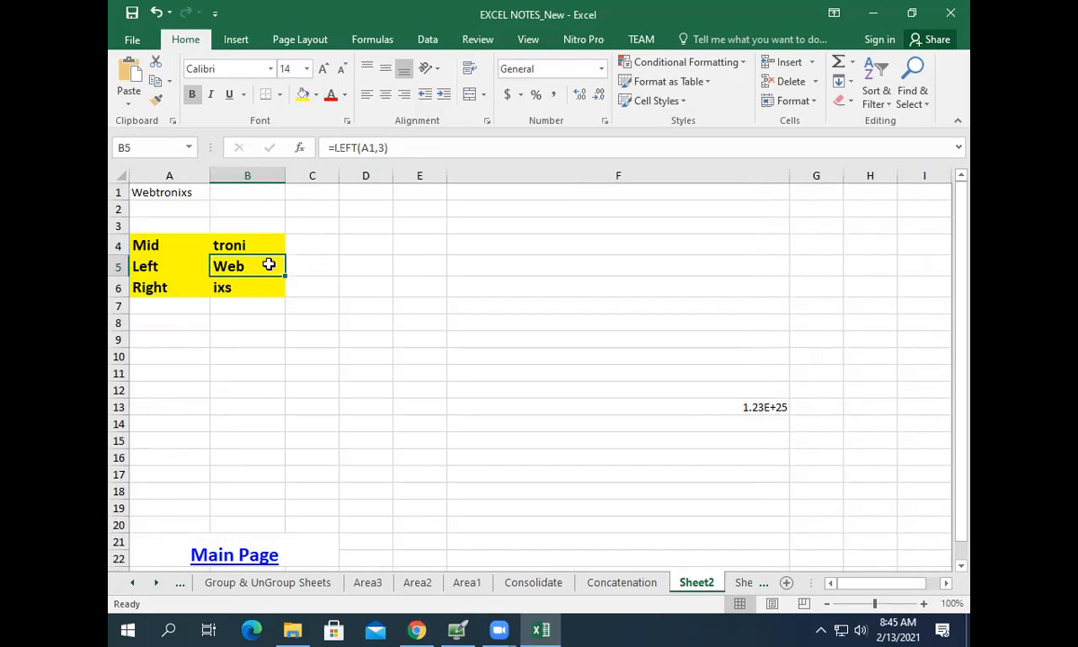
pyautogui.click(359, 145)
pyautogui.press('BackSpace')
pyautogui.press('BackSpace')
pyautogui.press('BackSpace')
pyautogui.press('BackSpace')
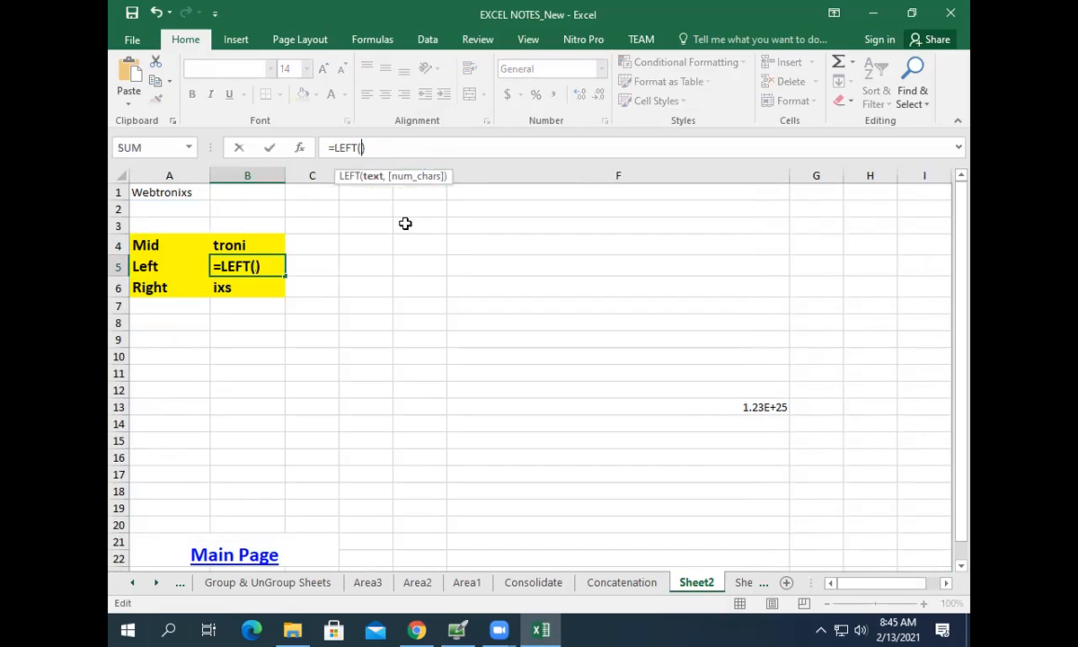
pyautogui.click(187, 191)
pyautogui.write(',')
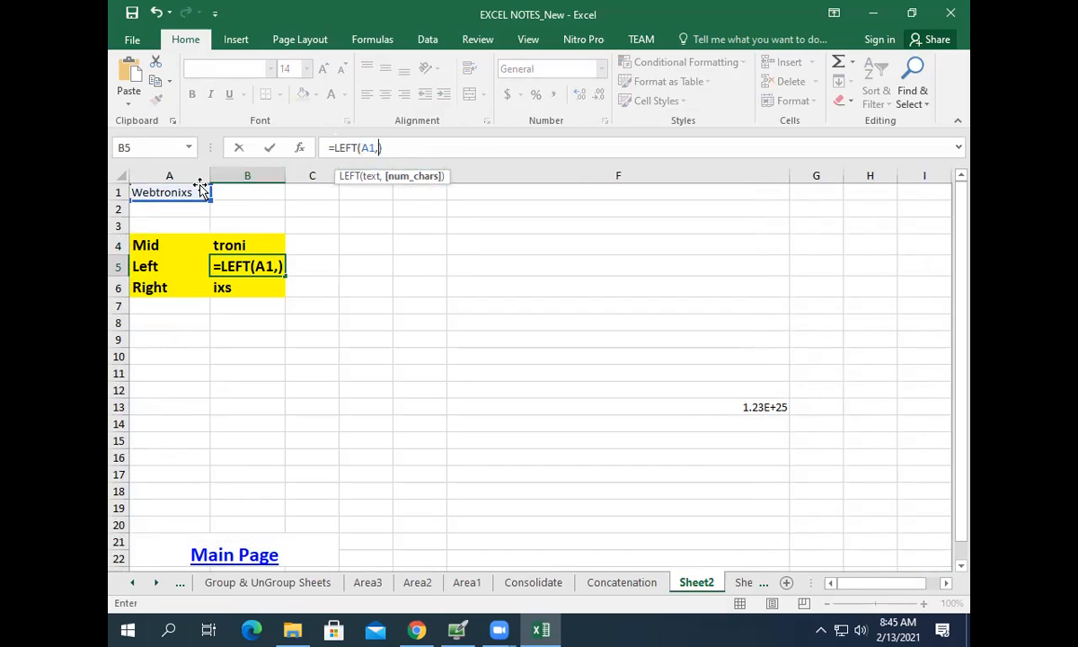
pyautogui.write('4')
pyautogui.press('Return')
pyautogui.click(260, 264)
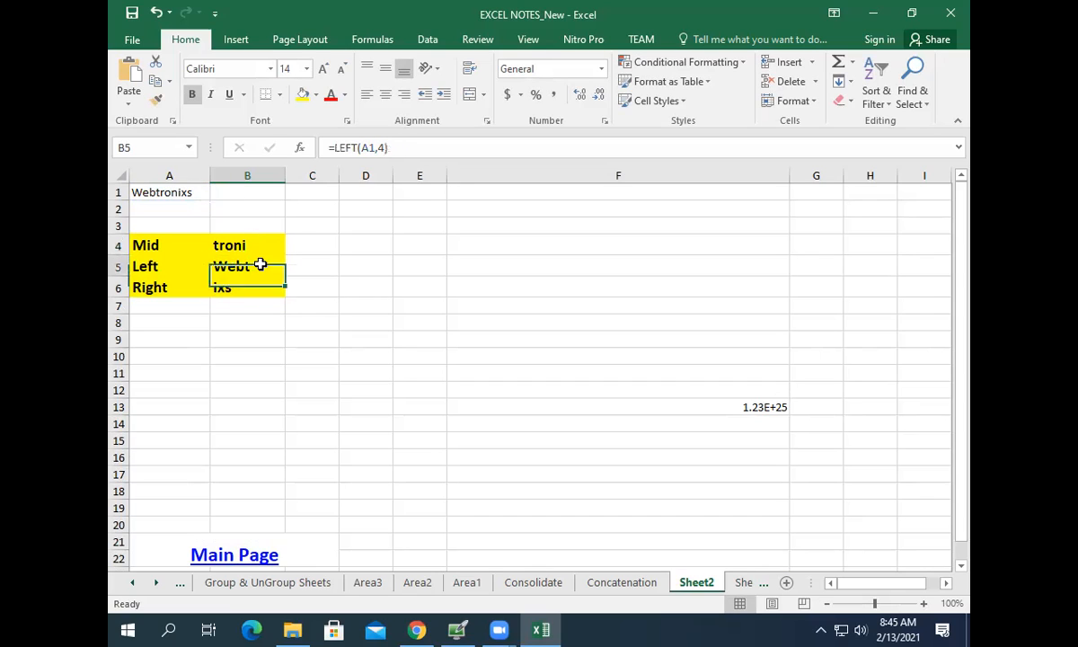
pyautogui.click(261, 286)
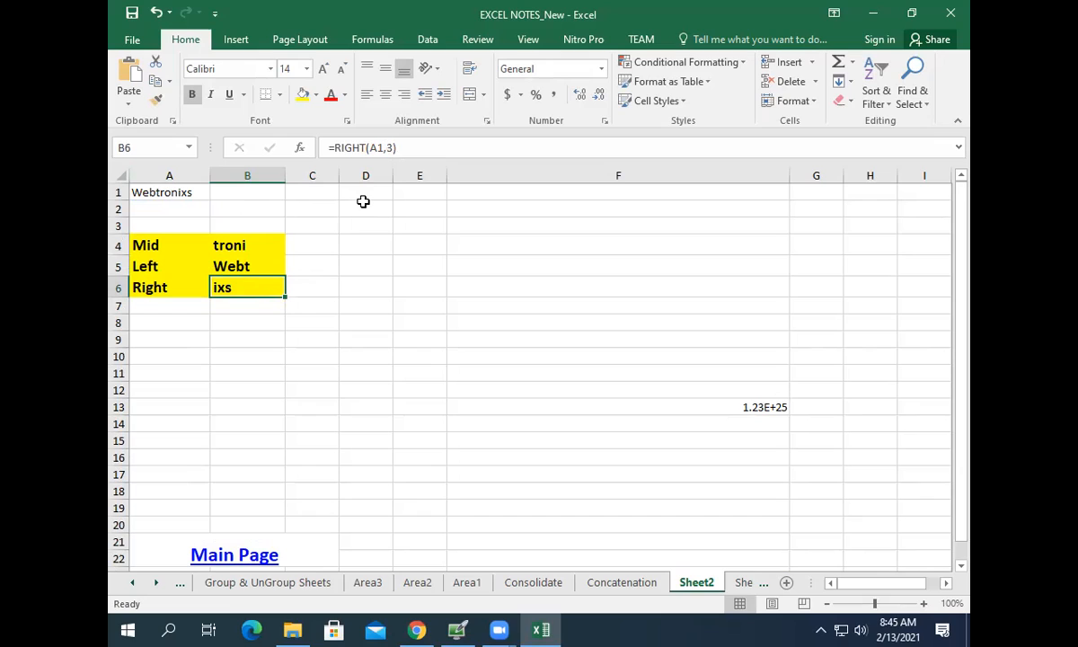
# Rewrite the formula in B4 as =MID(A1,3,2).
pyautogui.press('Up')
pyautogui.press('Up')
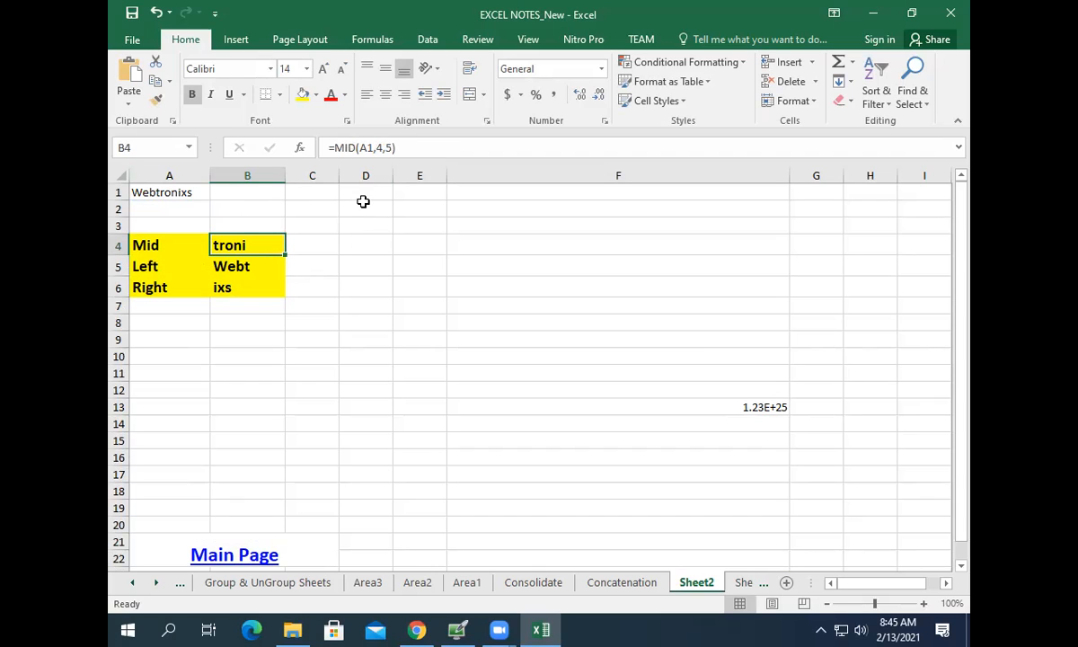
pyautogui.click(397, 147)
pyautogui.press('BackSpace')
pyautogui.press('BackSpace')
pyautogui.press('BackSpace')
pyautogui.press('BackSpace')
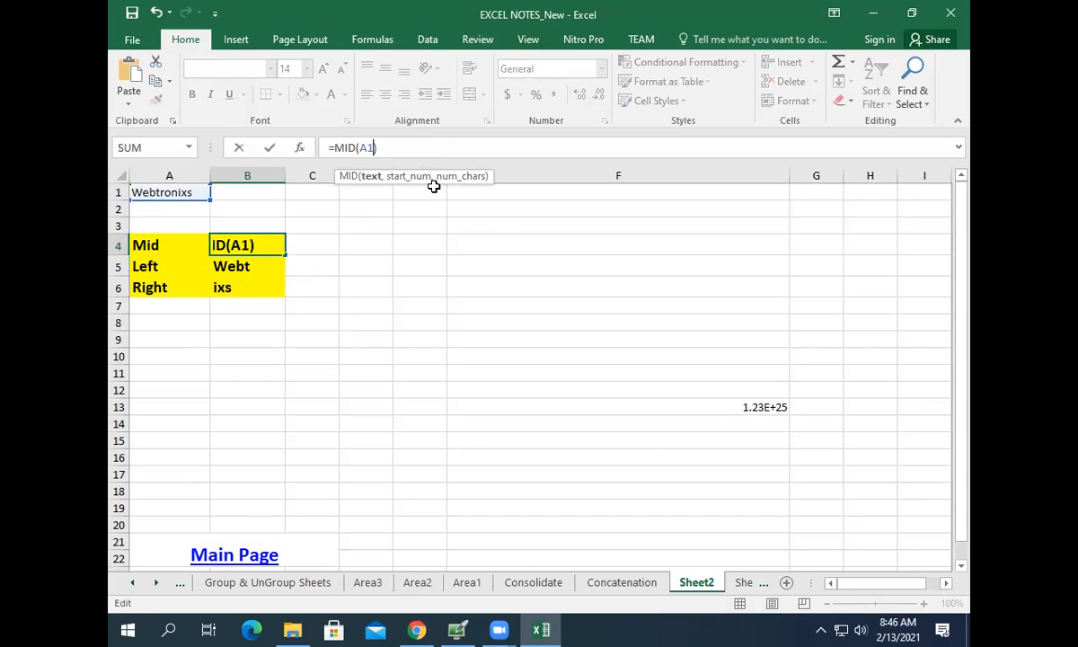
pyautogui.write(',')
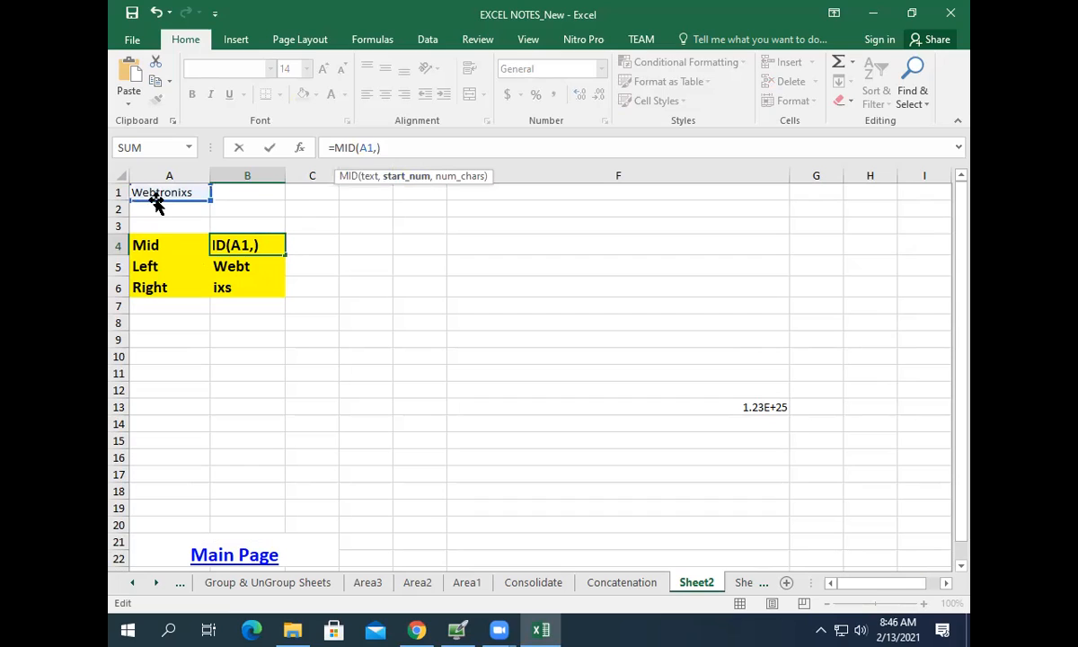
pyautogui.write('3')
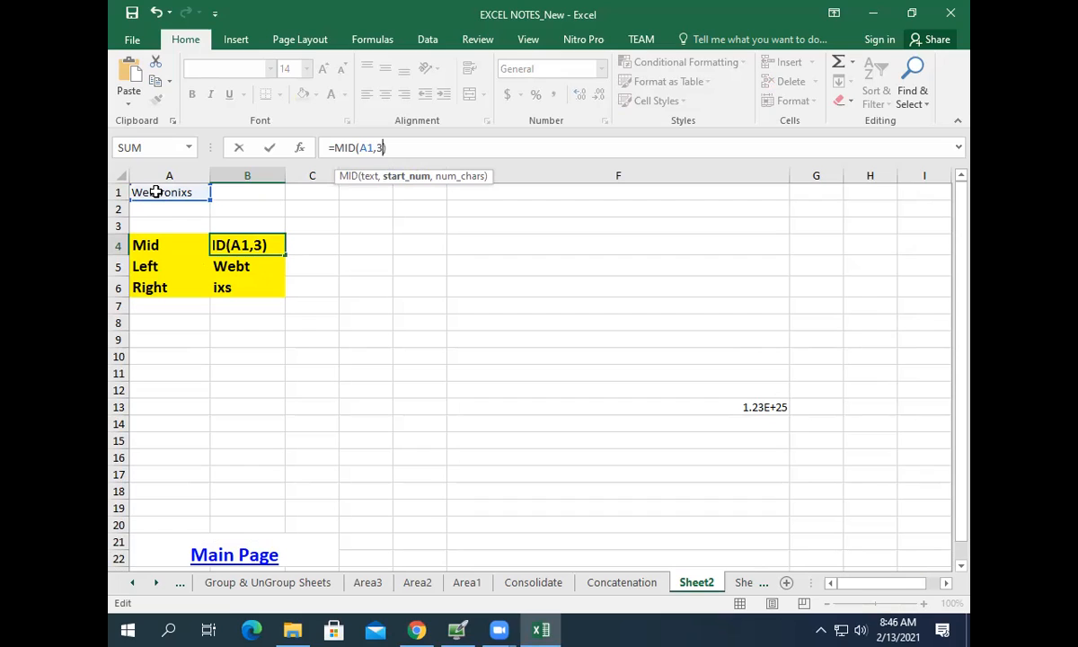
pyautogui.write(',')
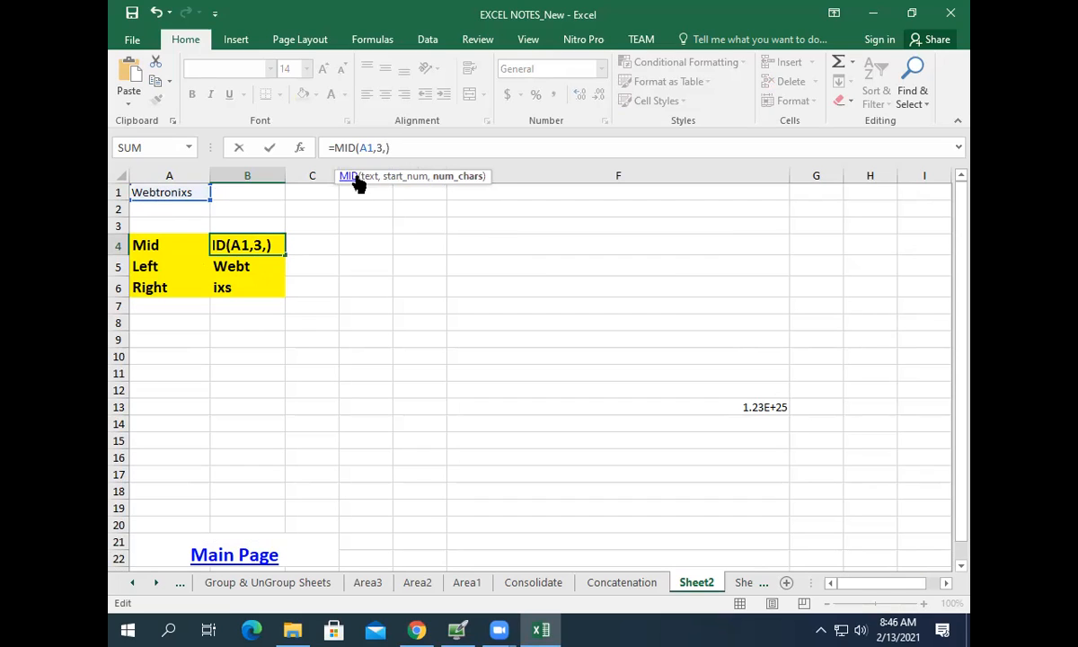
pyautogui.write('2')
pyautogui.press('Return')
pyautogui.click(253, 243)
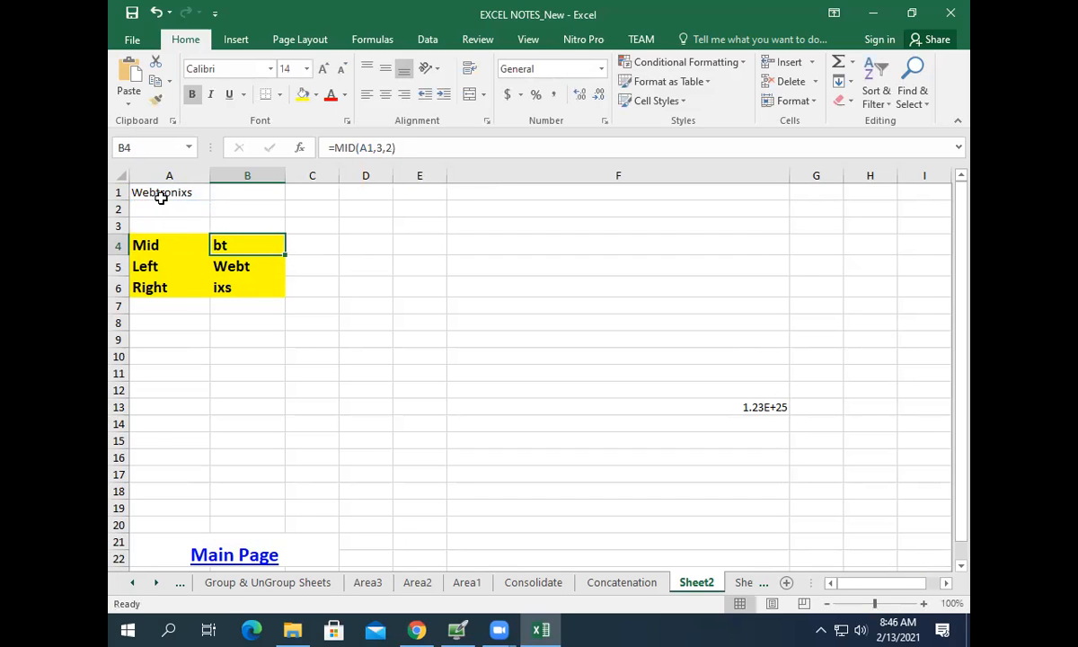
# Set the number of characters in B4's MID formula to 1.
pyautogui.click(416, 155)
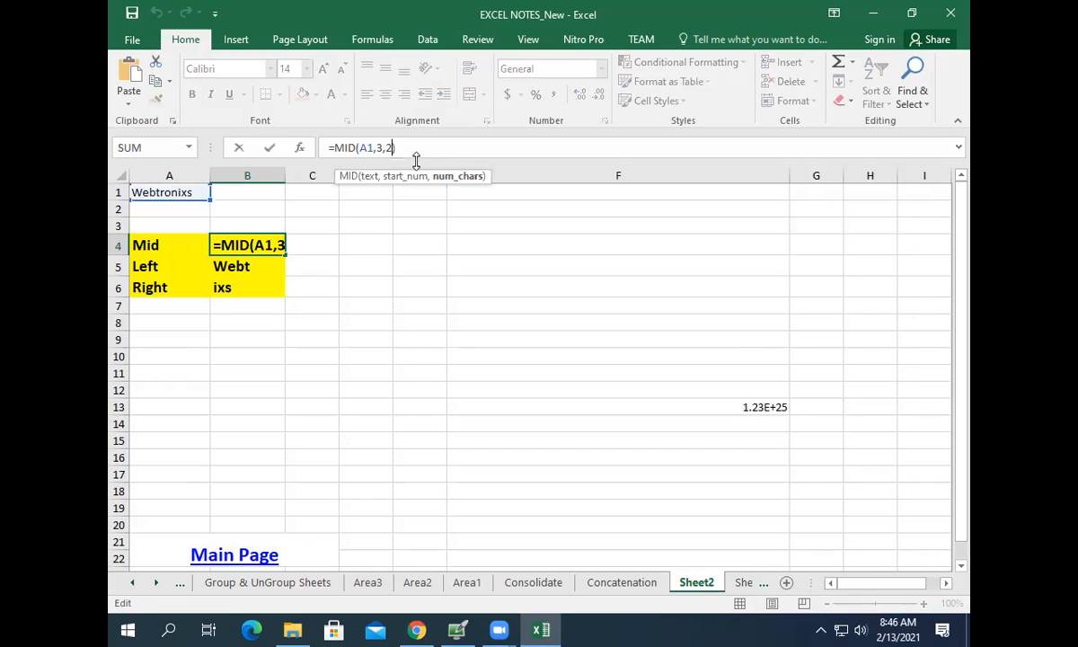
pyautogui.press('BackSpace')
pyautogui.write('1')
pyautogui.press('Return')
pyautogui.press('Up')
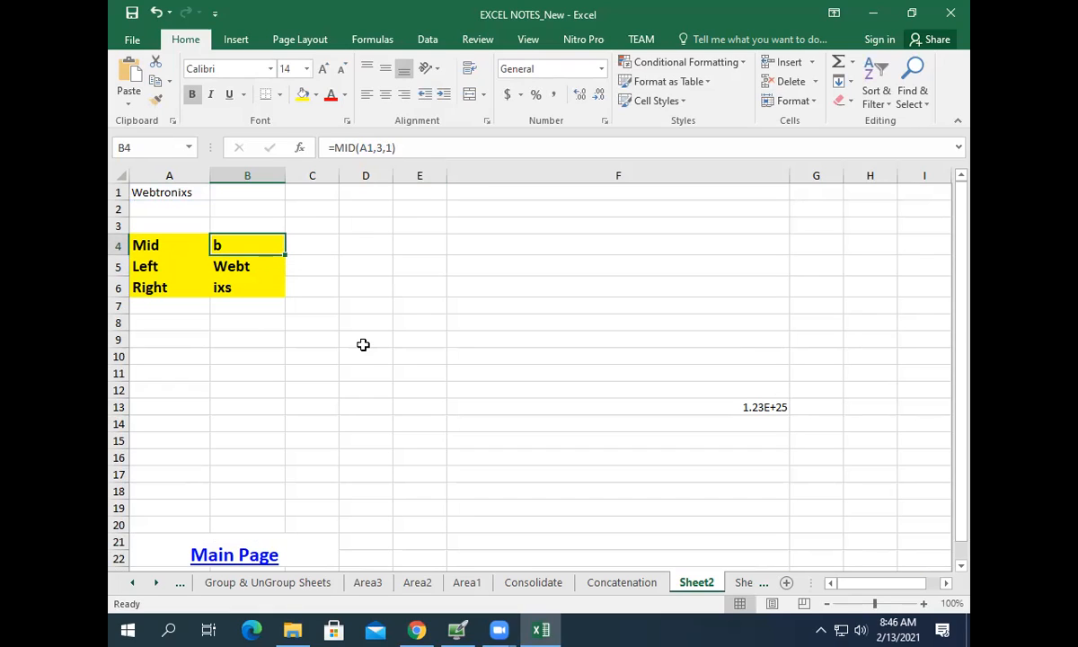
# Enter the sample code PK345UOP98 in C10 and fit column C to its contents.
pyautogui.click(298, 356)
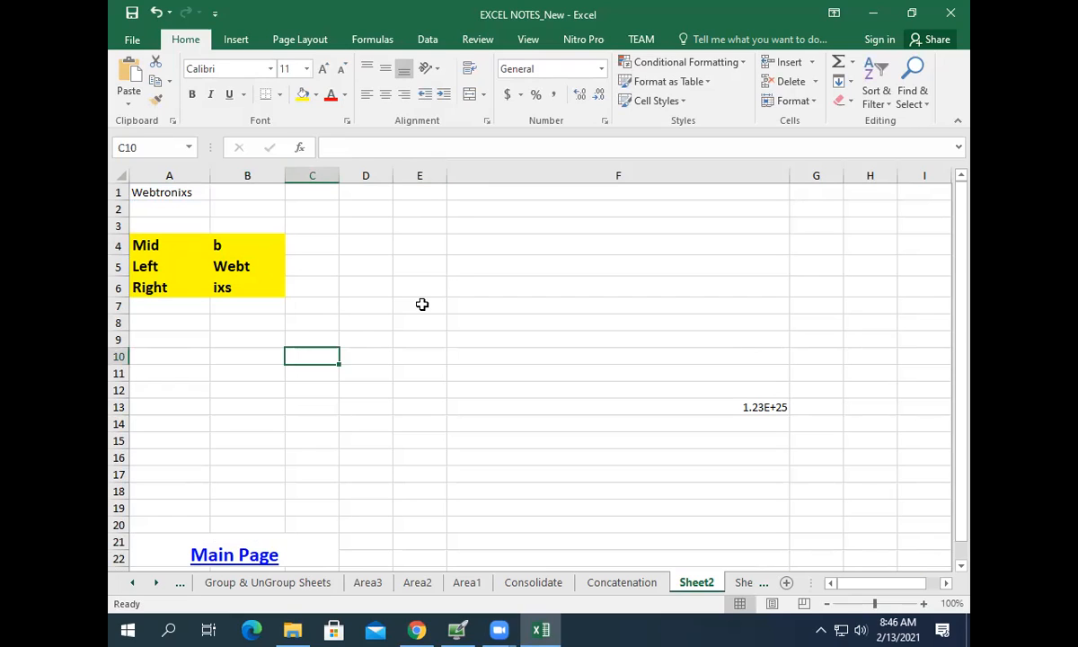
pyautogui.write('PK')
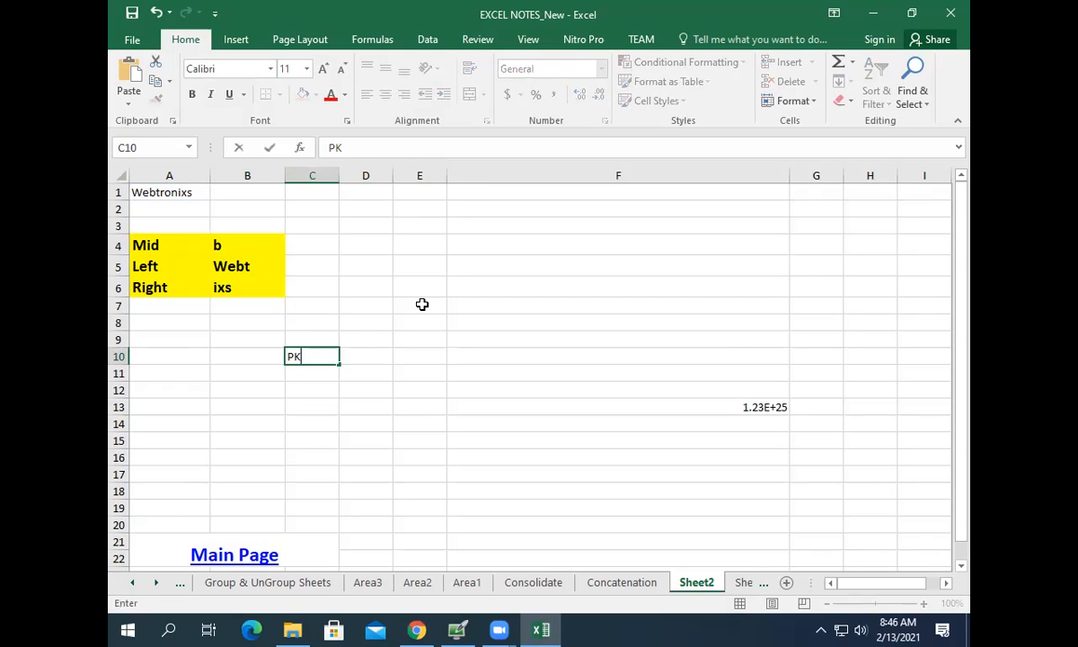
pyautogui.write('345UOP98')
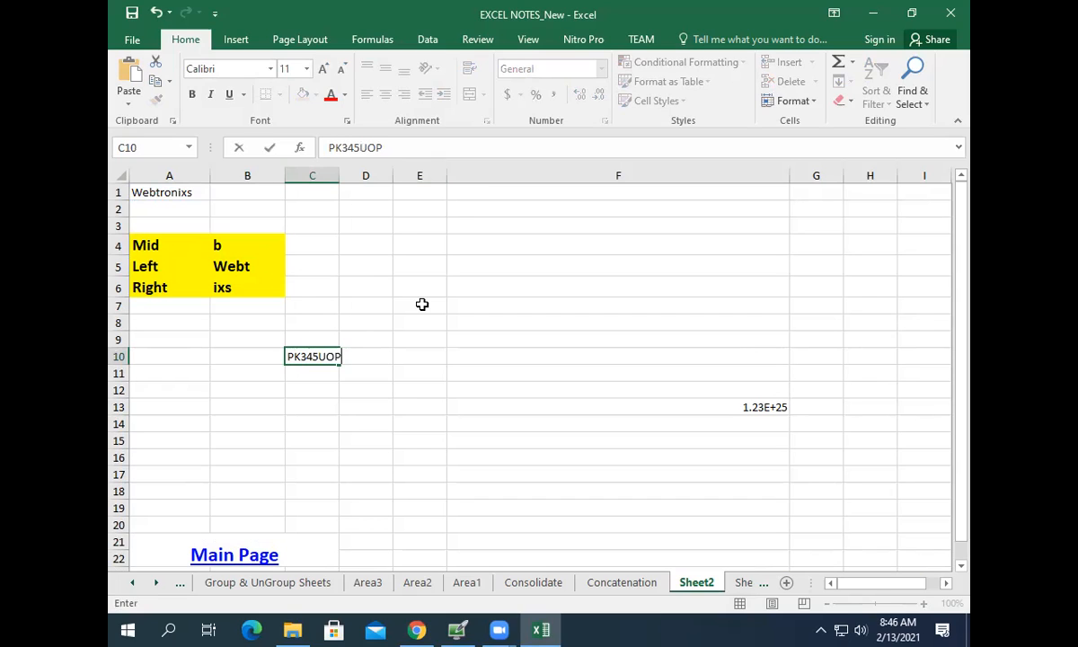
pyautogui.click(390, 356)
pyautogui.click(339, 176)
pyautogui.doubleClick(339, 176)
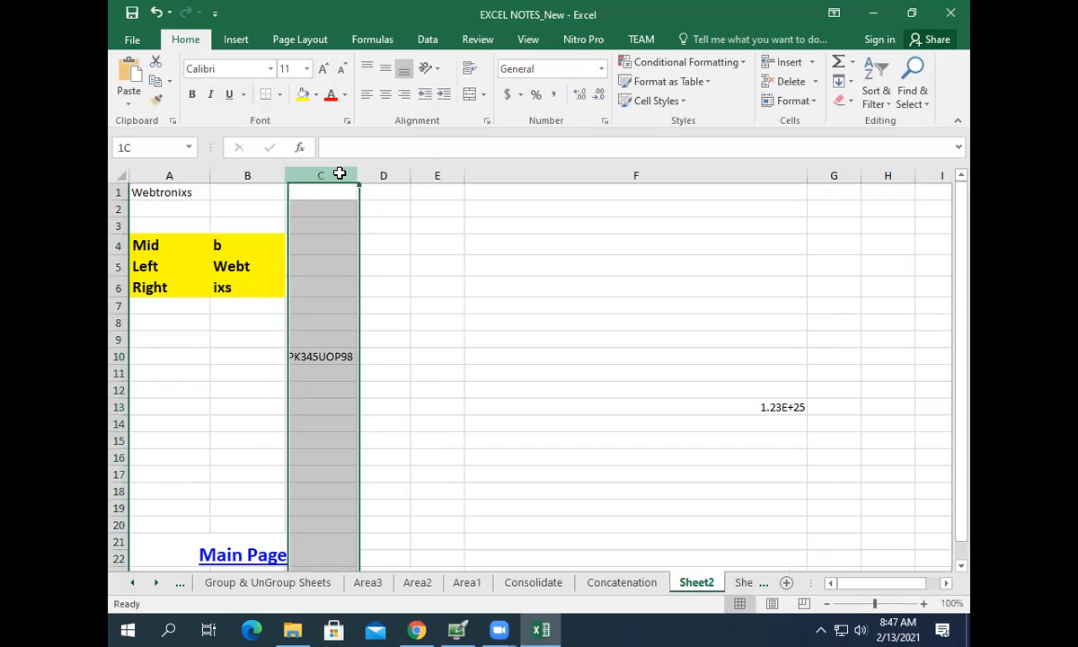
# Enter the labels FLIGHTNO in C12 and SEATNO in C13.
pyautogui.click(325, 373)
pyautogui.click(324, 392)
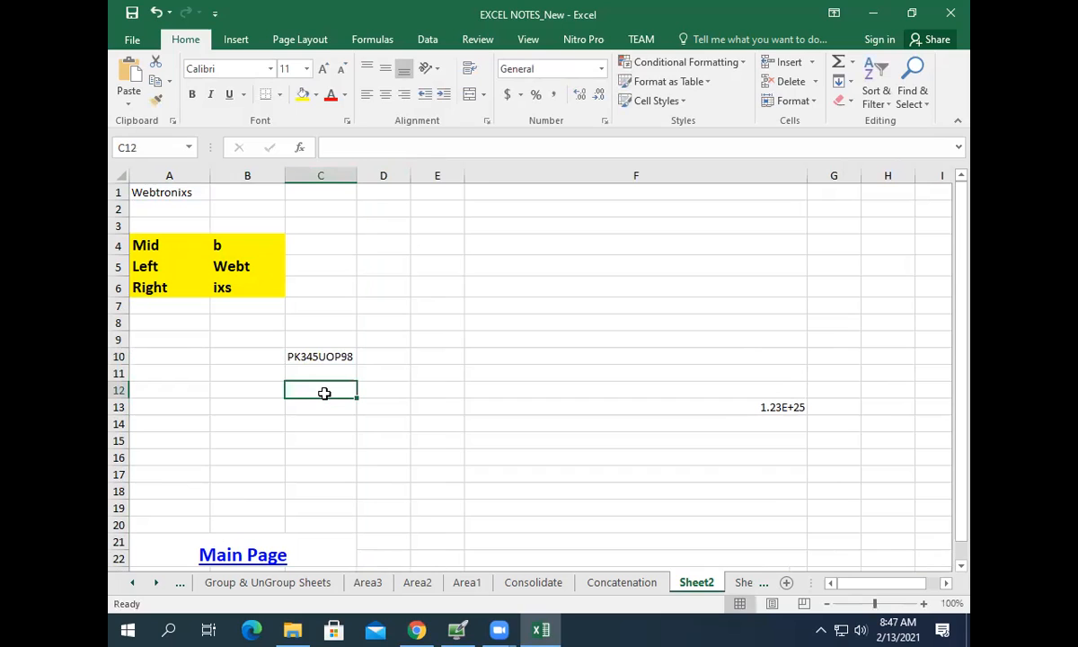
pyautogui.write('FLIGHTNO')
pyautogui.press('Return')
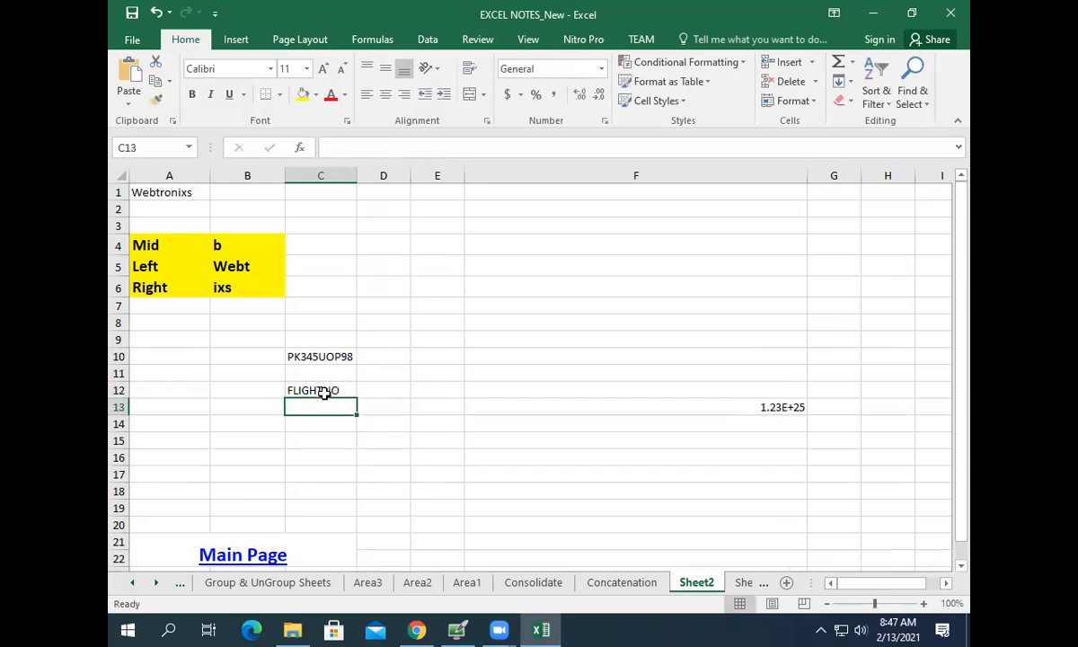
pyautogui.write('SEATNO')
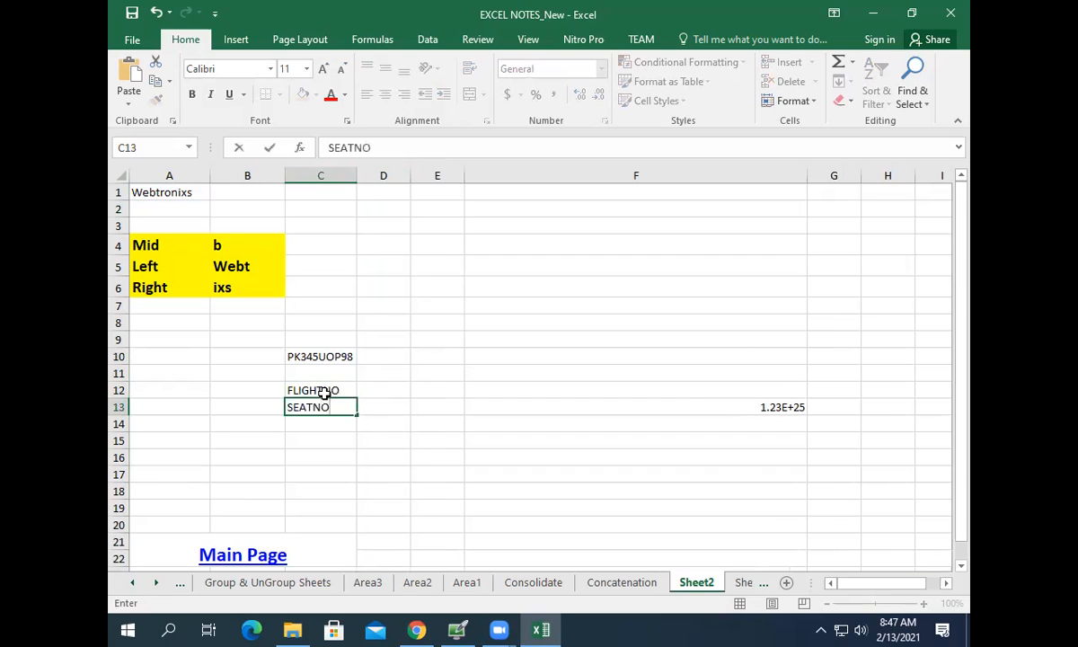
pyautogui.press('Return')
pyautogui.press('Up')
pyautogui.press('Up')
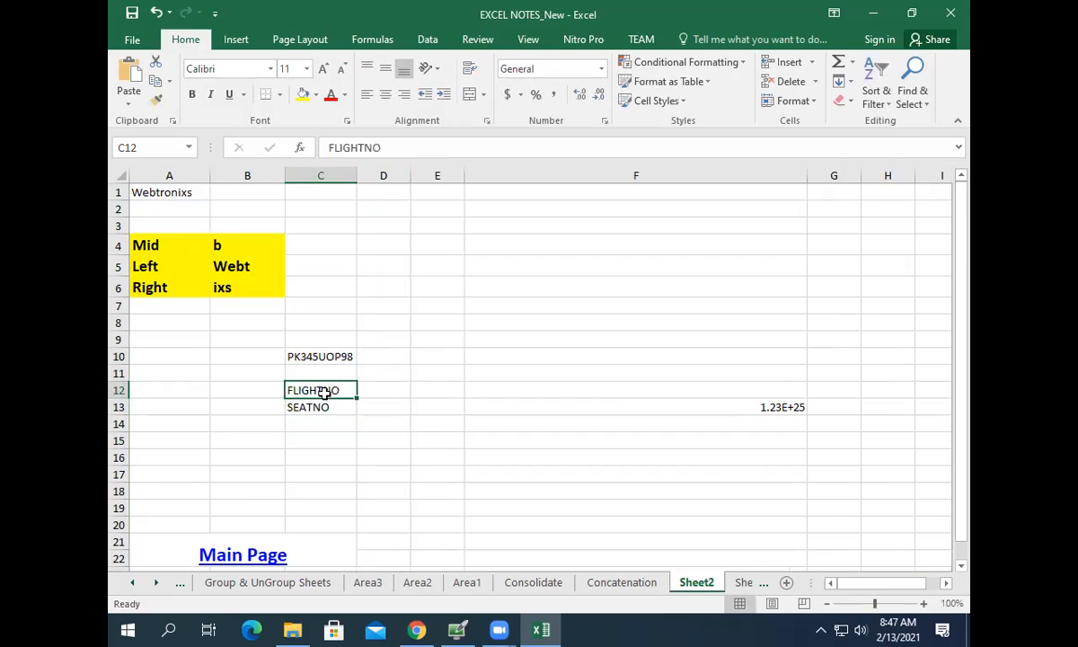
# Extract the flight number in D12 with the formula =LEFT(C10,5).
pyautogui.press('Right')
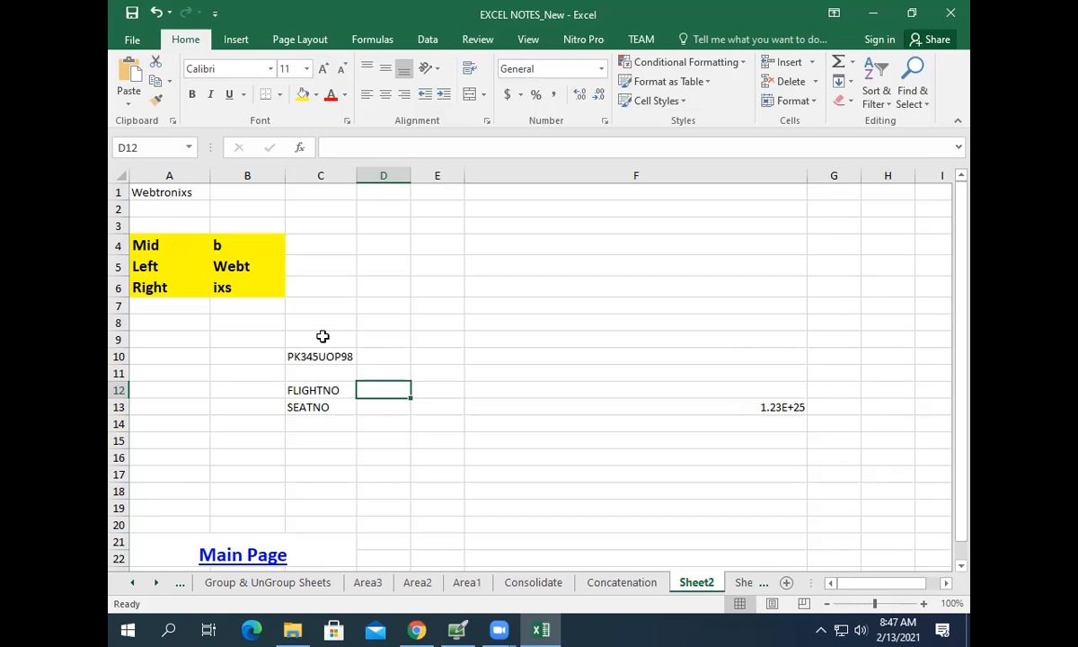
pyautogui.click(363, 149)
pyautogui.write('=')
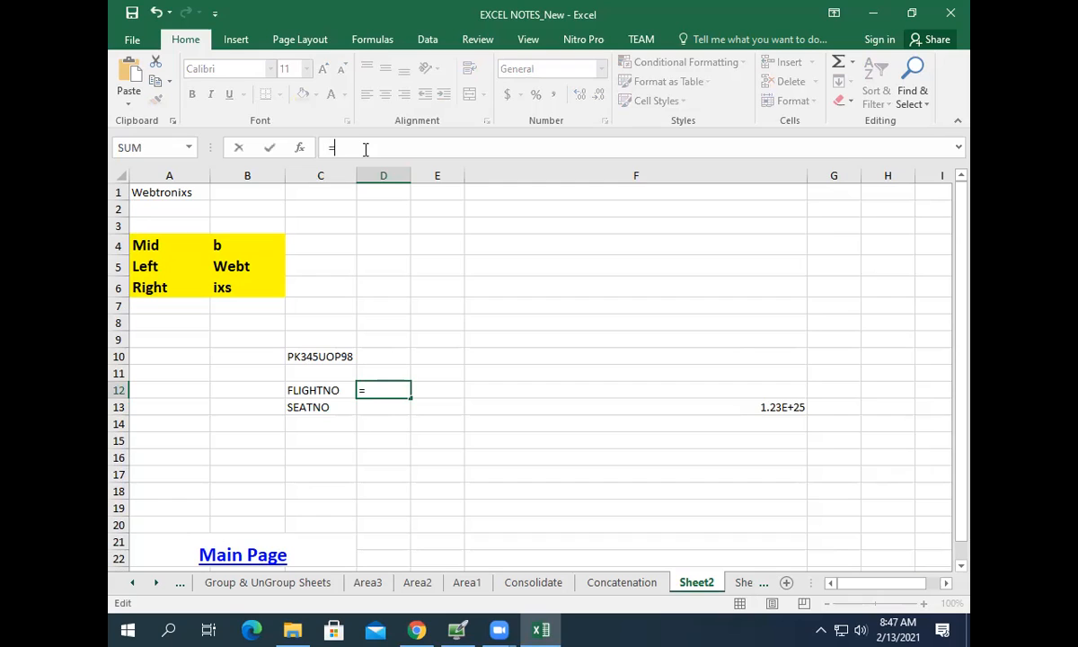
pyautogui.write('LEFT')
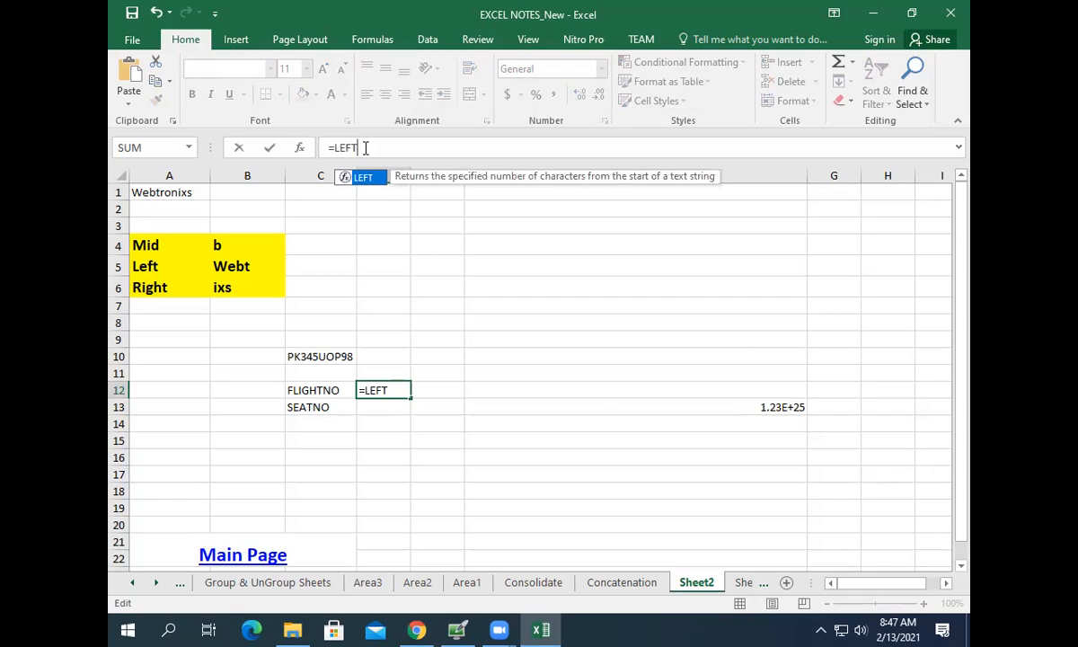
pyautogui.doubleClick(363, 177)
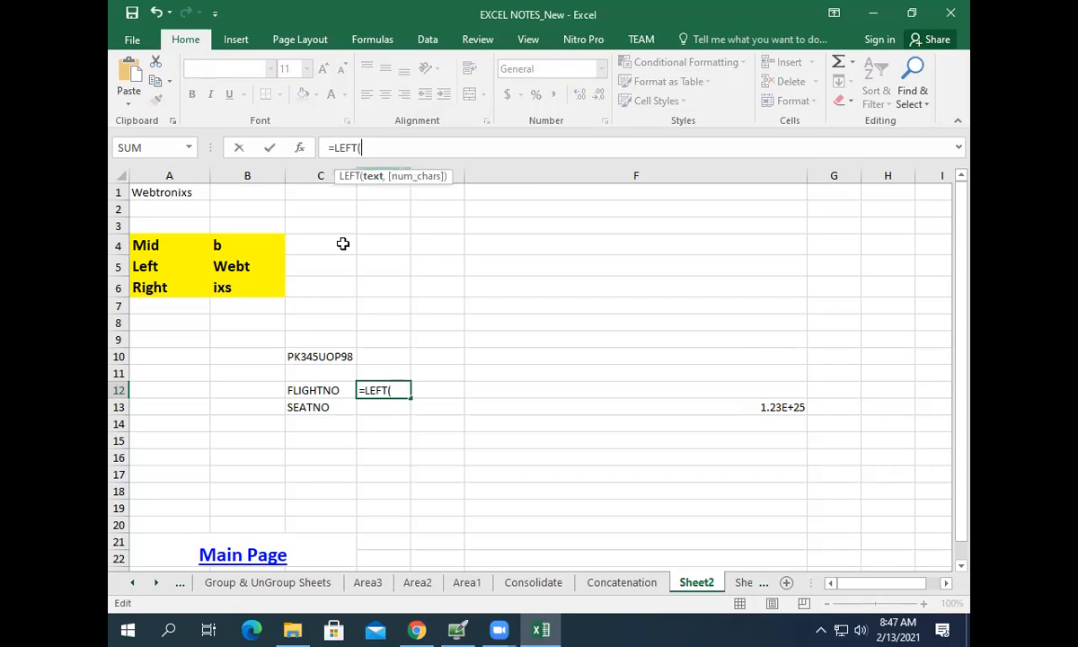
pyautogui.click(324, 356)
pyautogui.write(',')
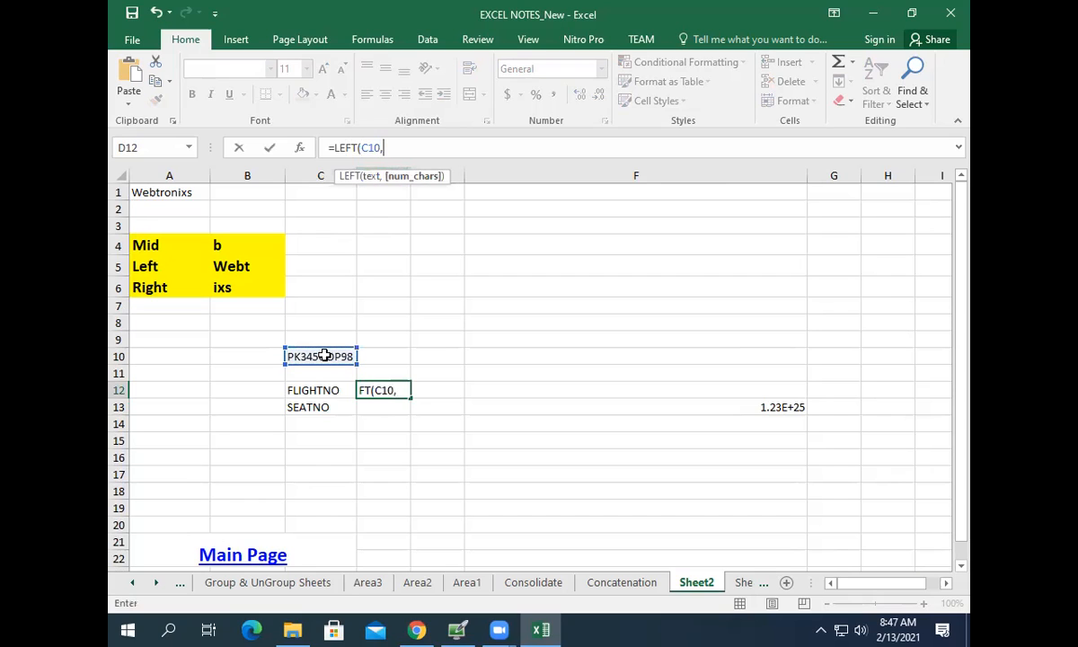
pyautogui.write('5')
pyautogui.press('Return')
pyautogui.click(378, 388)
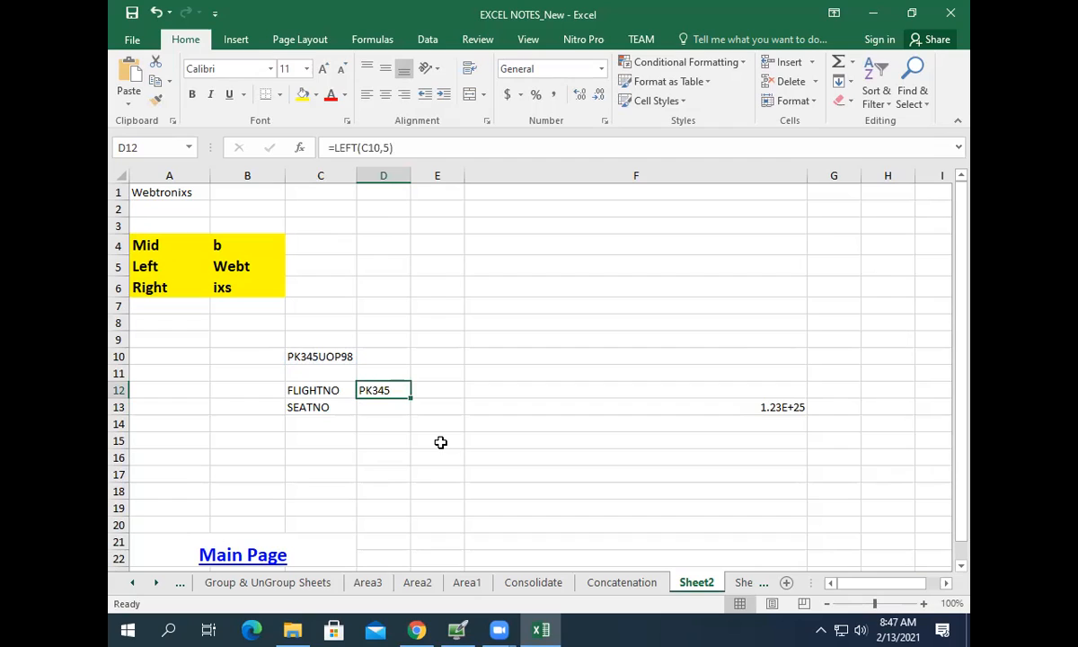
# Enter =MID(C10,5,2) in D13 for the seat number and review the formula's arguments.
pyautogui.click(382, 410)
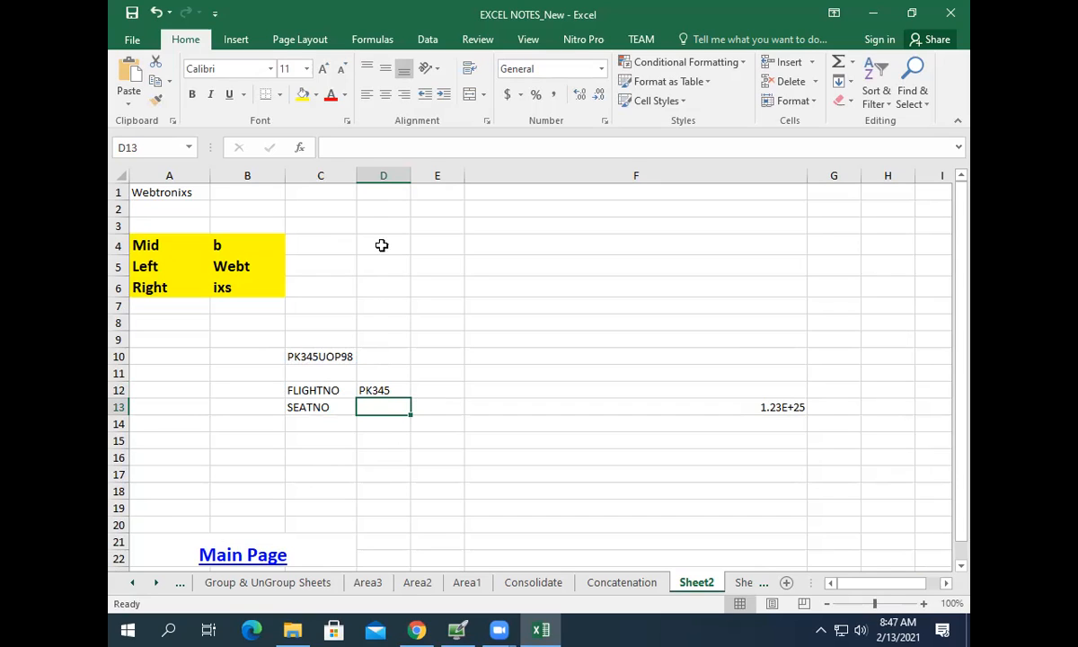
pyautogui.click(387, 147)
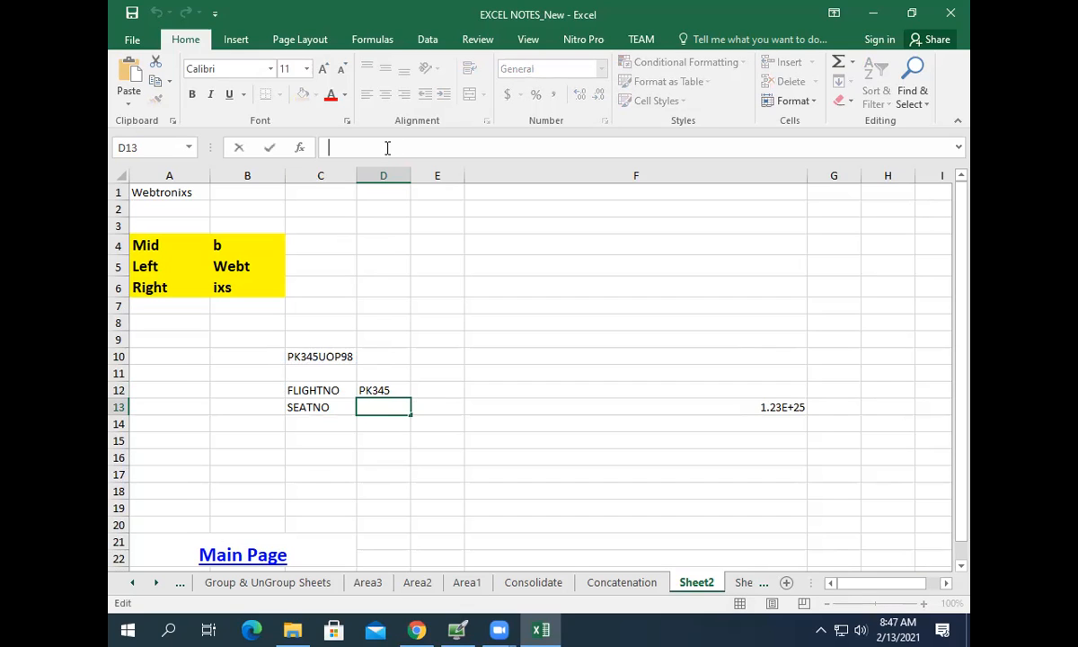
pyautogui.write('=MID(')
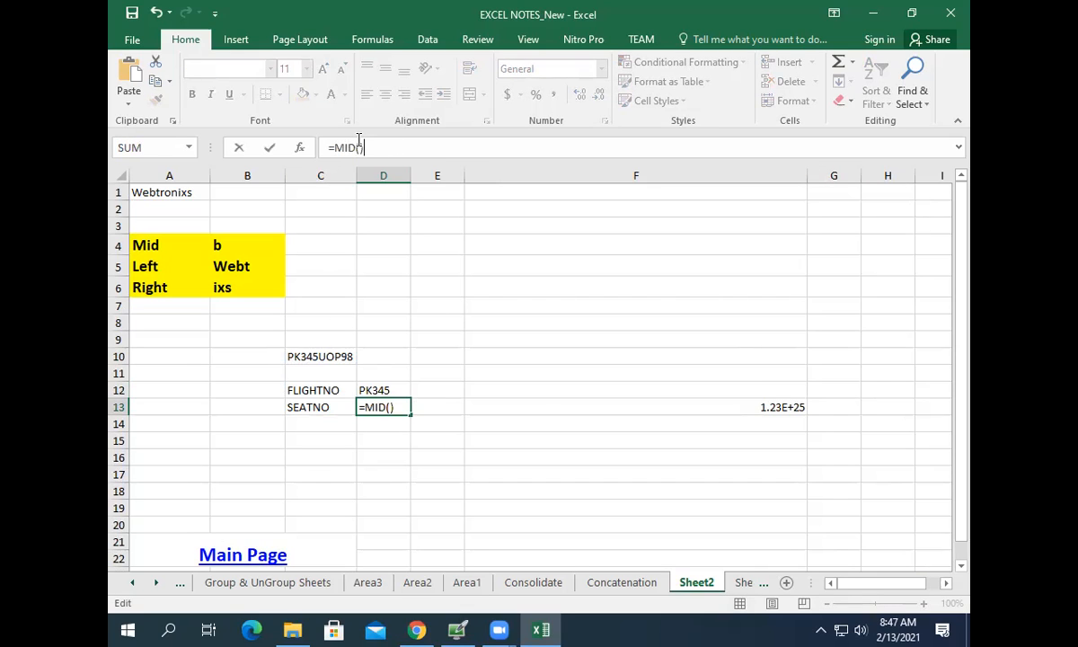
pyautogui.click(360, 149)
pyautogui.click(323, 354)
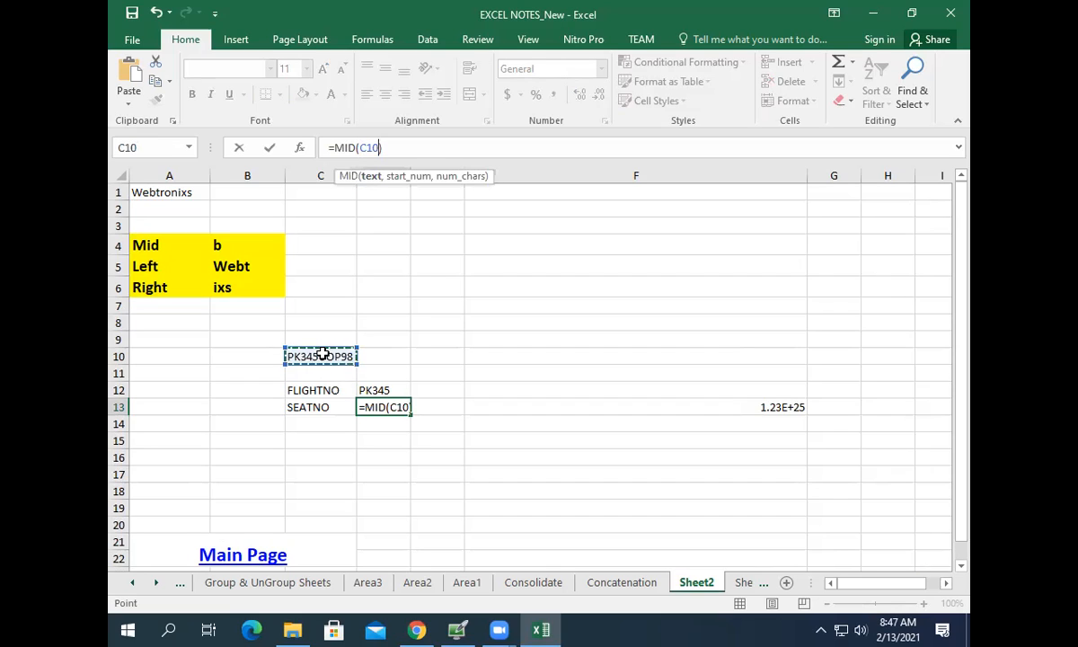
pyautogui.write(',5')
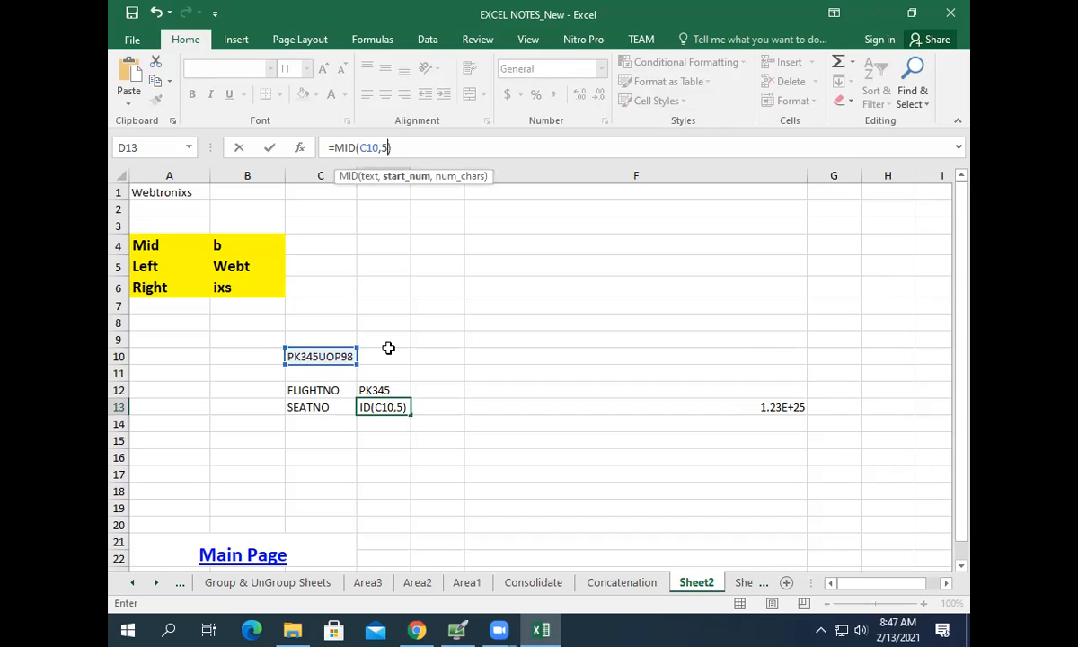
pyautogui.write(',')
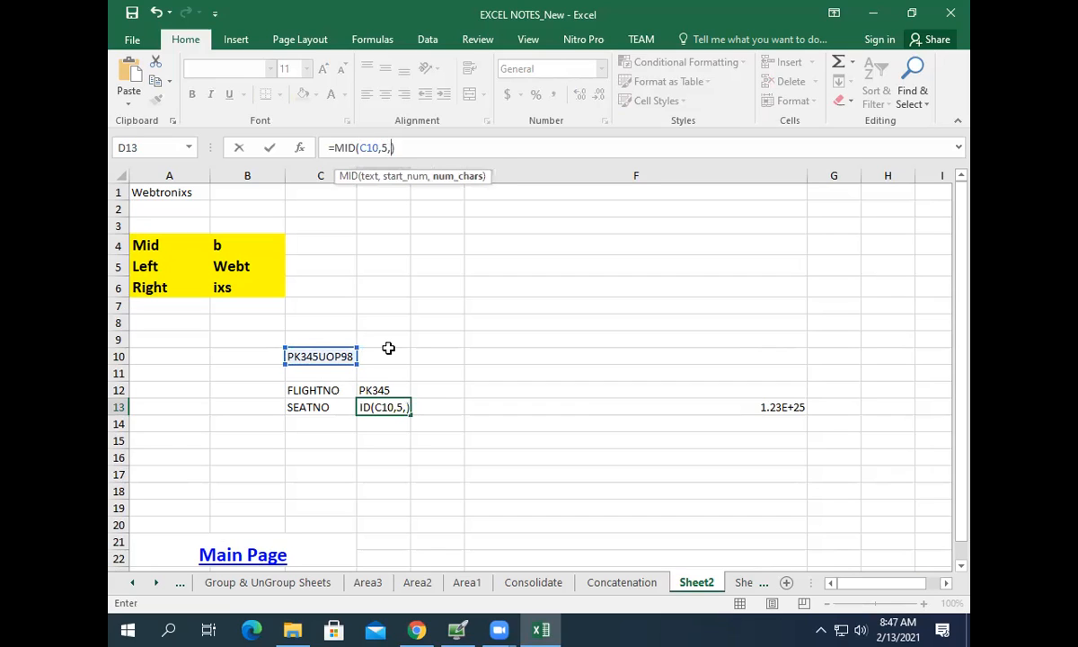
pyautogui.write('2')
pyautogui.press('Return')
pyautogui.click(389, 404)
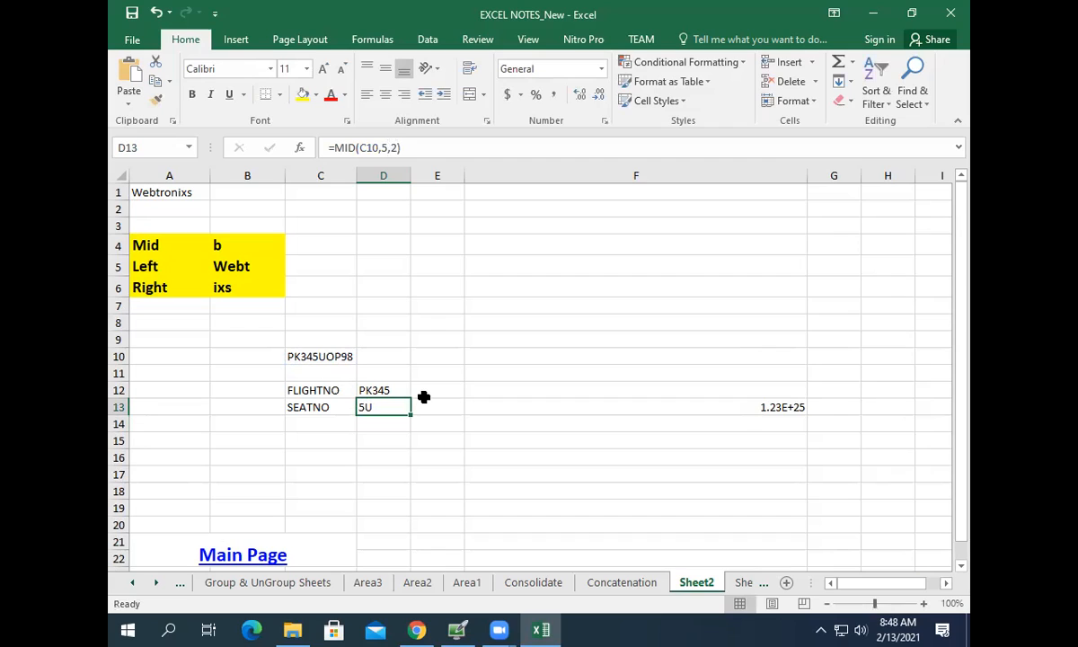
pyautogui.click(374, 260)
pyautogui.click(386, 406)
pyautogui.click(369, 147)
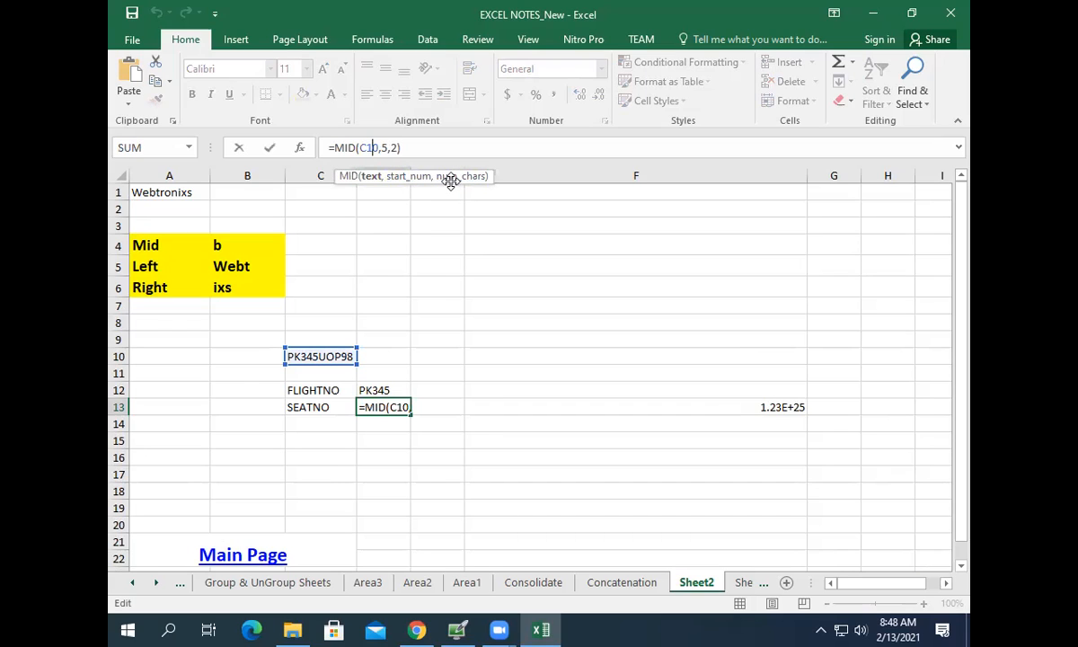
pyautogui.click(269, 147)
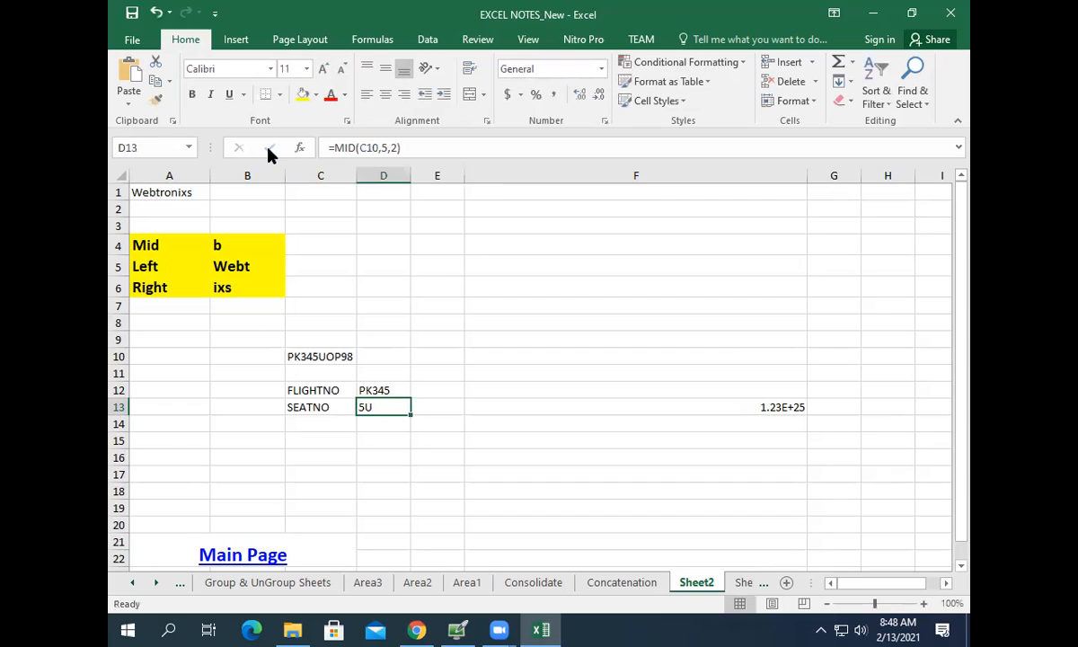
# Add the label ROW NO in C14 below SEATNO.
pyautogui.click(332, 422)
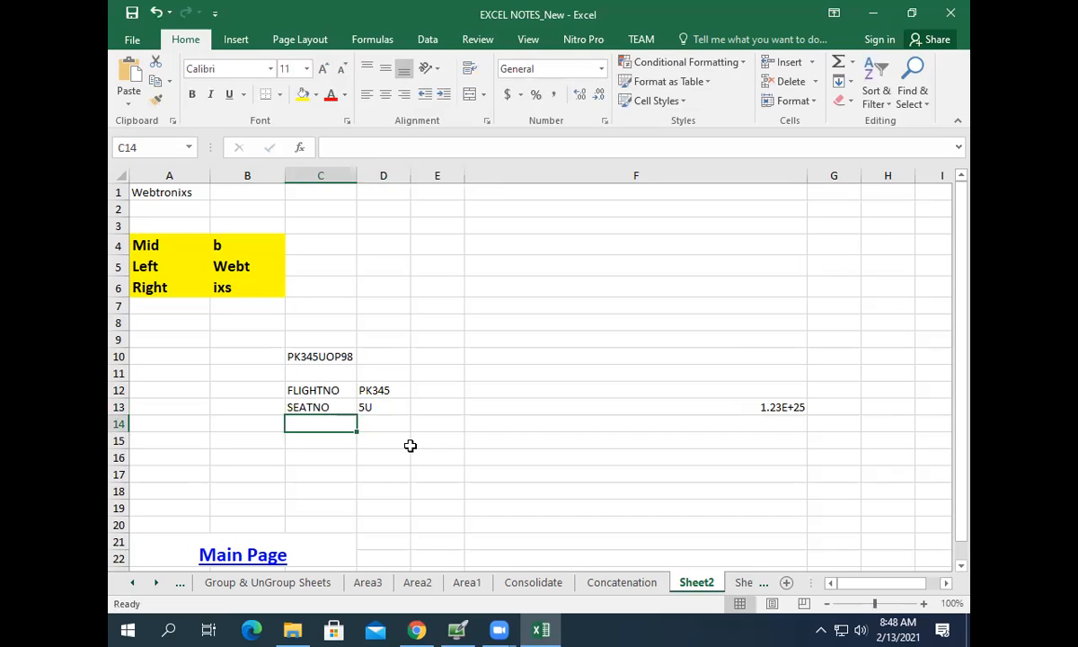
pyautogui.write('ROW NO')
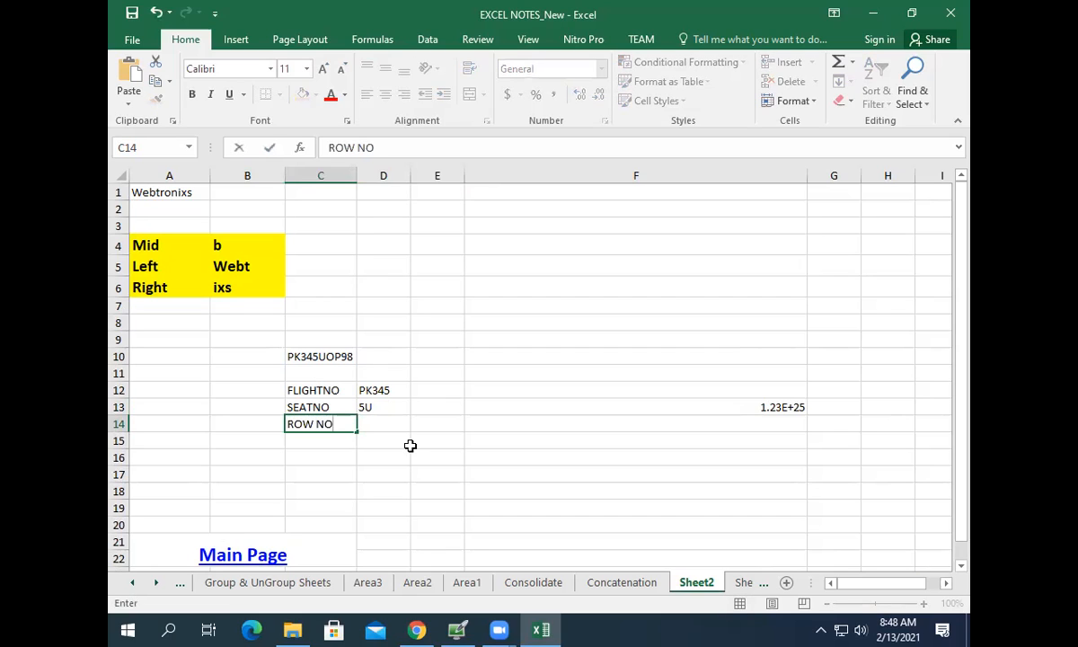
pyautogui.press('Tab')
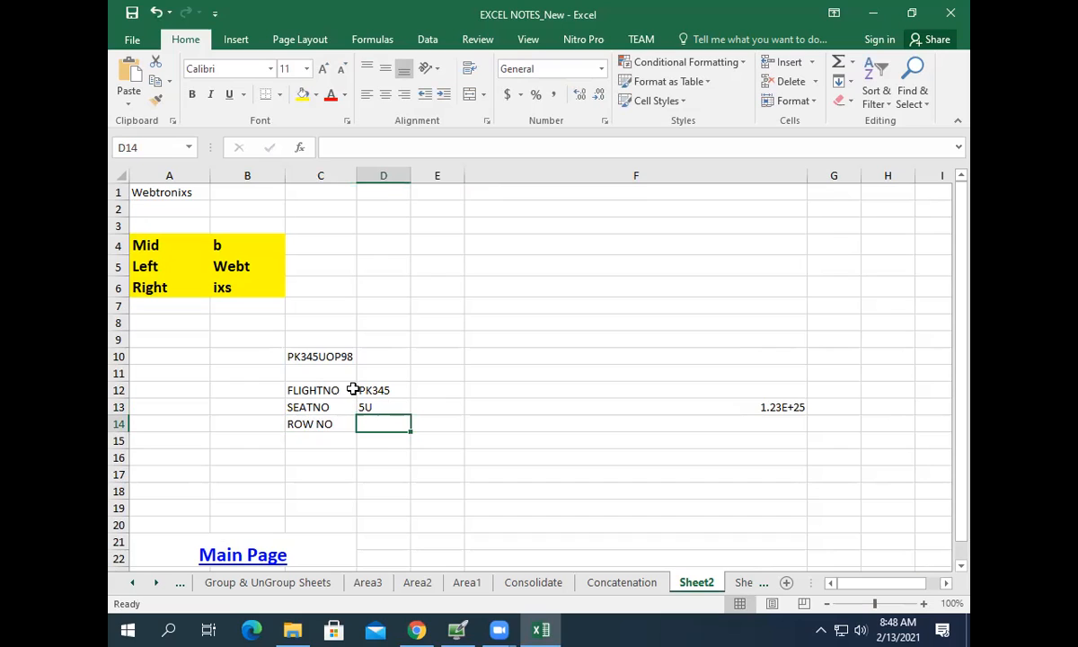
# Extract the row number from the ticket code in D14 with the formula =RIGHT(C10,2).
pyautogui.click(320, 356)
pyautogui.click(382, 419)
pyautogui.click(352, 149)
pyautogui.write('RIGHT()')
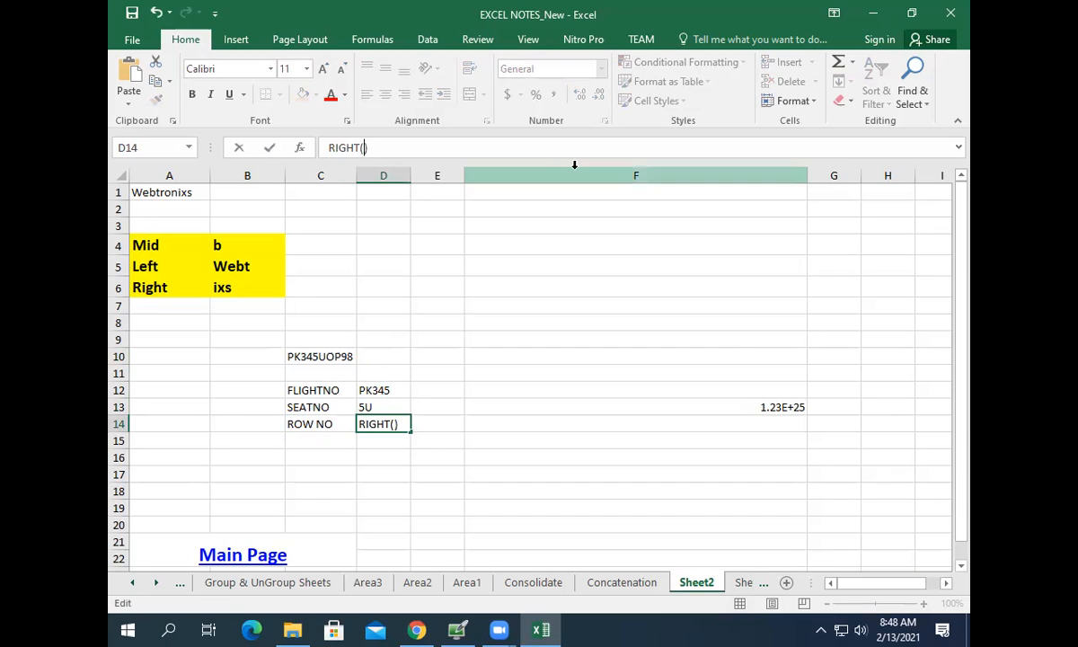
pyautogui.click(343, 357)
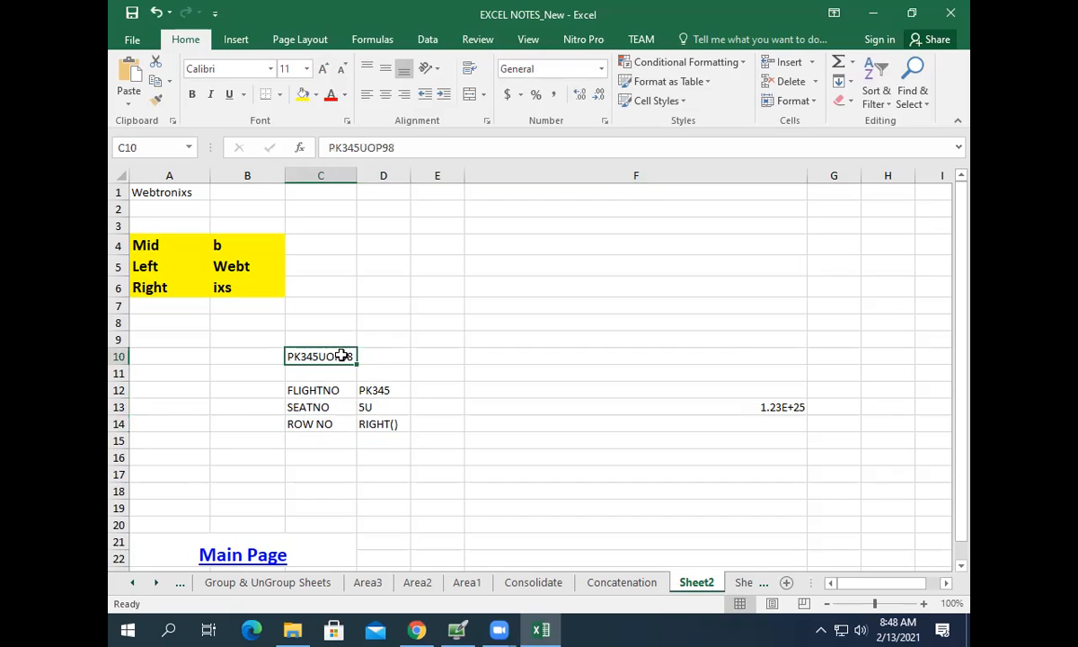
pyautogui.click(384, 423)
pyautogui.click(327, 147)
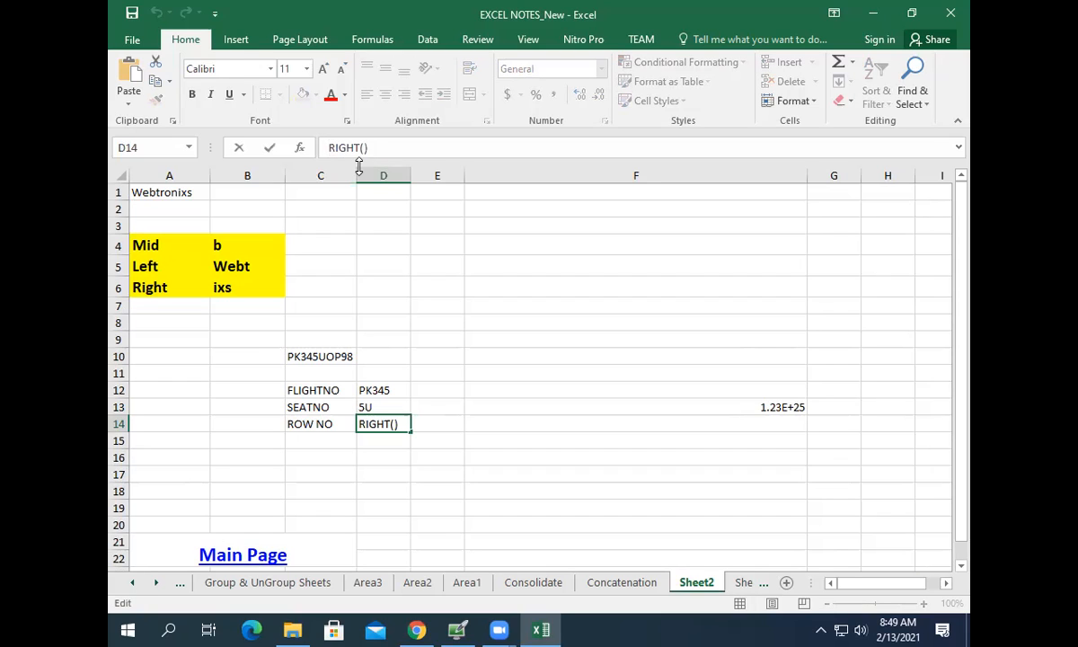
pyautogui.write('=')
pyautogui.click(368, 148)
pyautogui.click(323, 356)
pyautogui.write(',2')
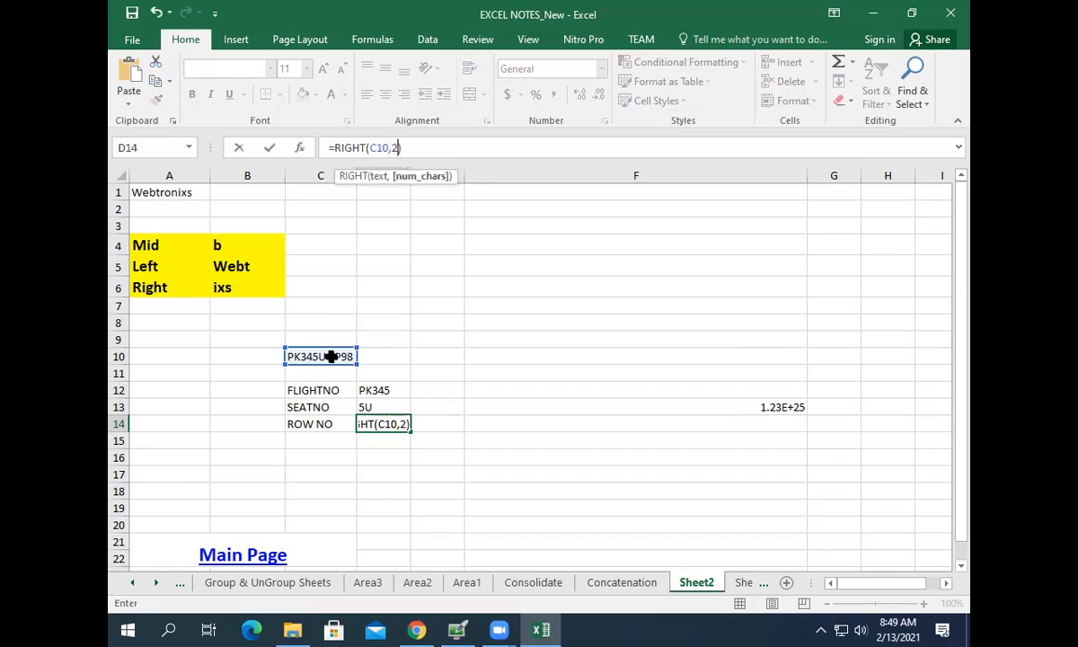
pyautogui.press('Return')
pyautogui.press('Up')
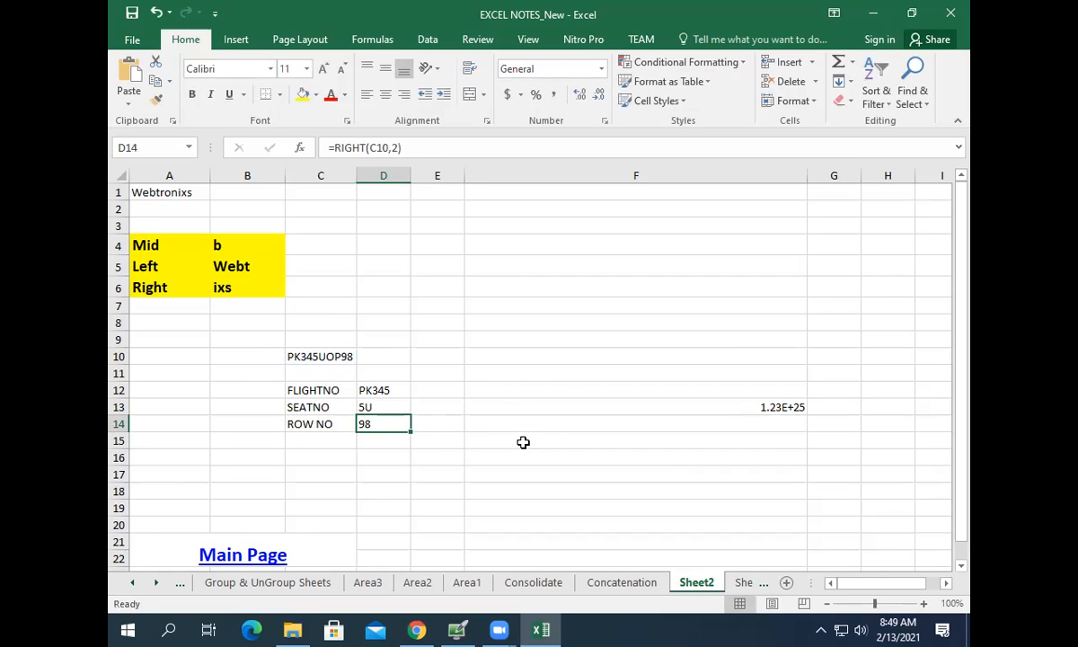
# Enter 98 as a plain number in E14 and compare it with the formula result in D14.
pyautogui.moveTo(411, 176); pyautogui.dragTo(419, 175)
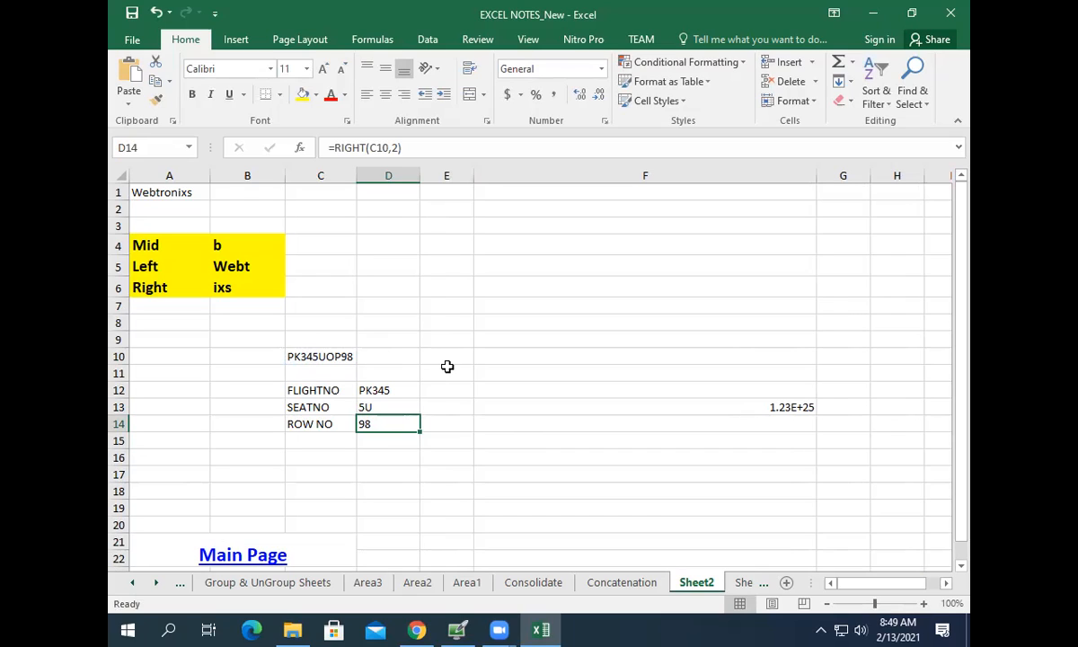
pyautogui.click(444, 424)
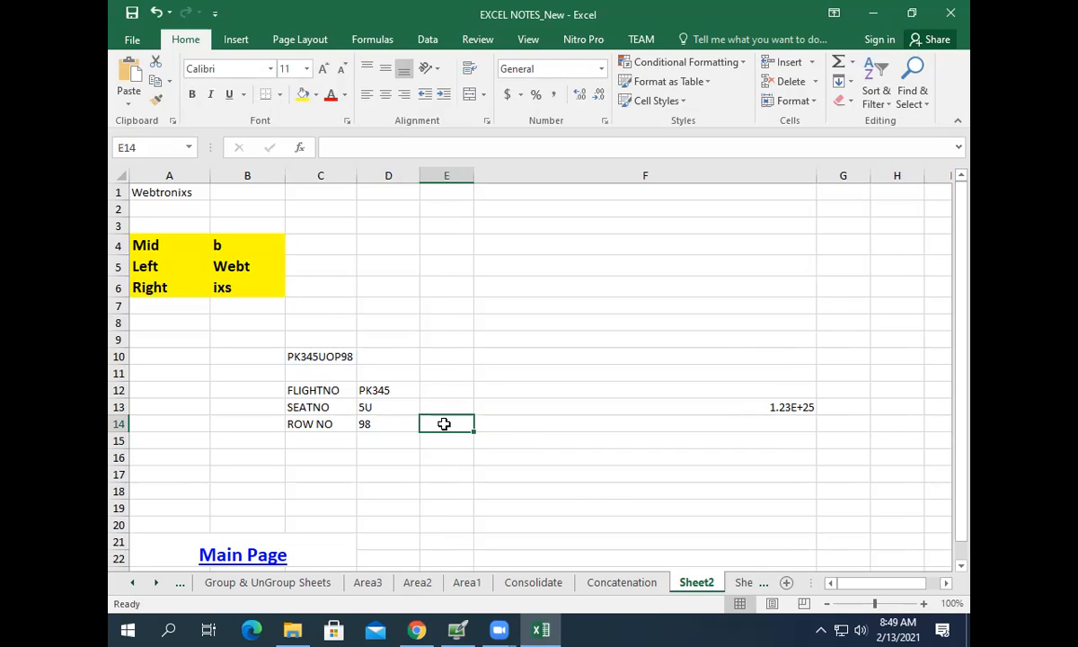
pyautogui.write('98')
pyautogui.click(445, 476)
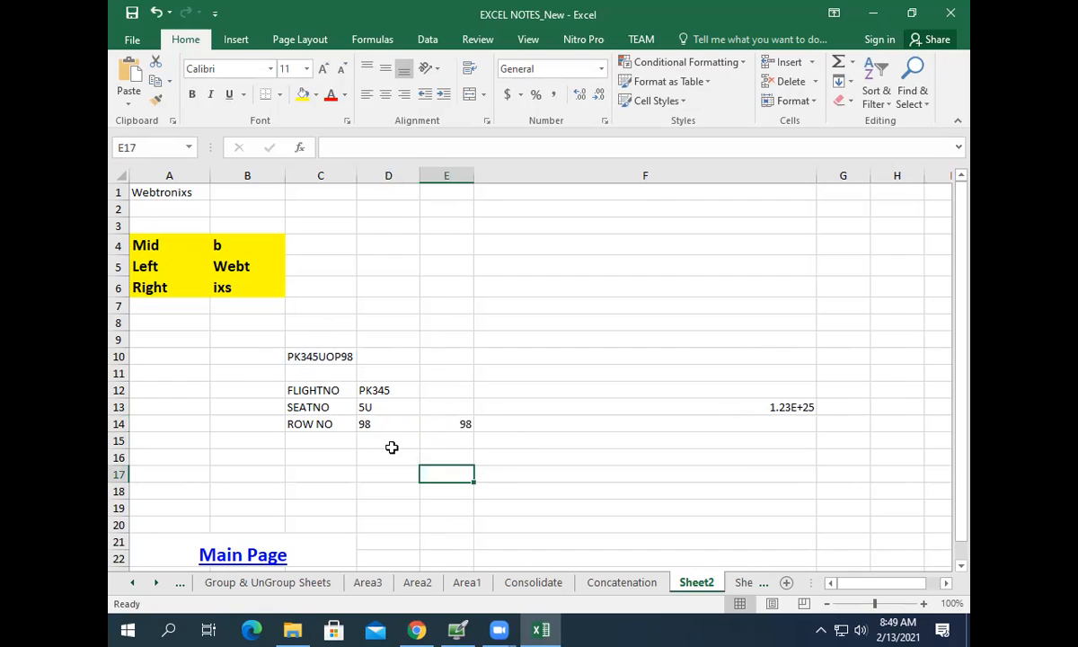
pyautogui.click(371, 419)
pyautogui.click(457, 423)
pyautogui.click(386, 426)
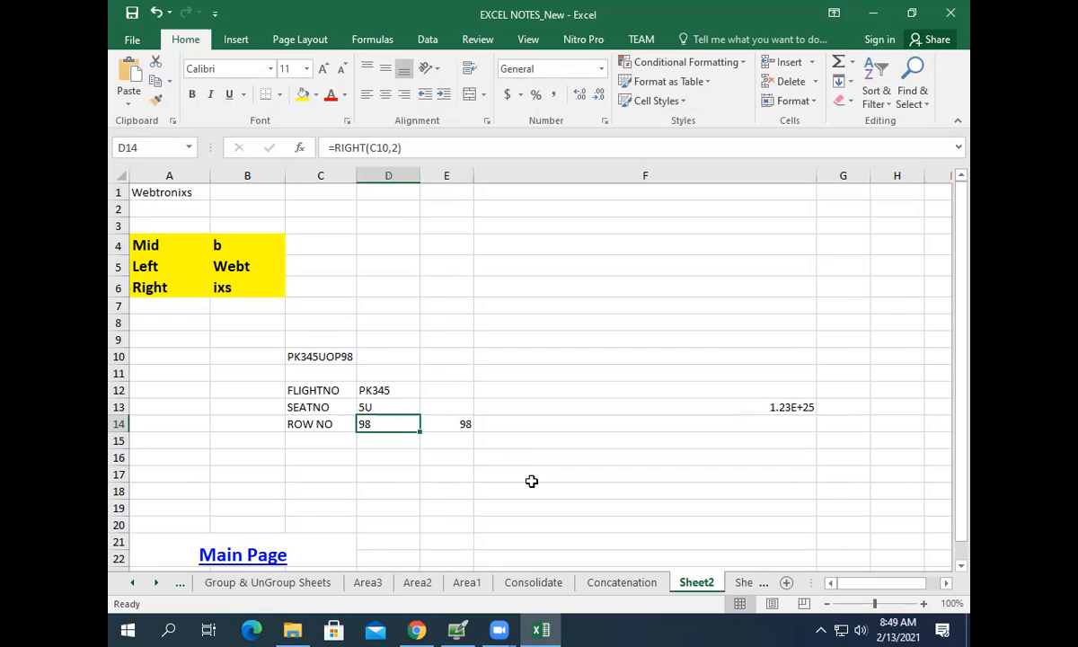
pyautogui.click(456, 431)
pyautogui.click(400, 424)
pyautogui.click(440, 424)
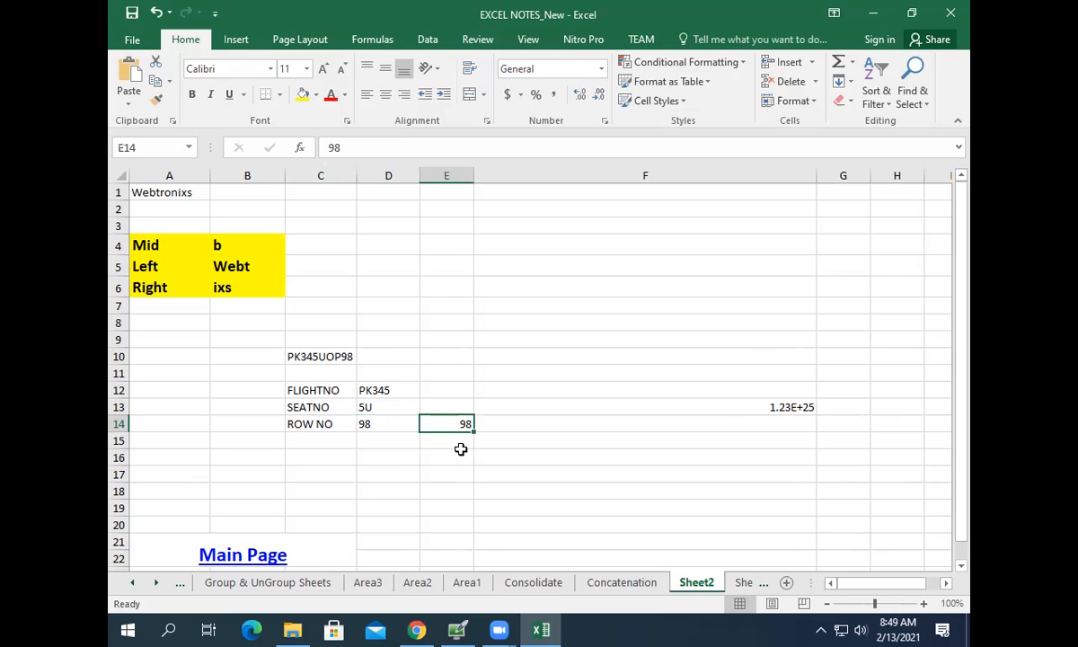
# Widen columns D and E, and convert the row number in D14 to a number with =VALUE(RIGHT(C10,2)).
pyautogui.moveTo(476, 176); pyautogui.dragTo(491, 173)
pyautogui.moveTo(419, 168); pyautogui.dragTo(438, 173)
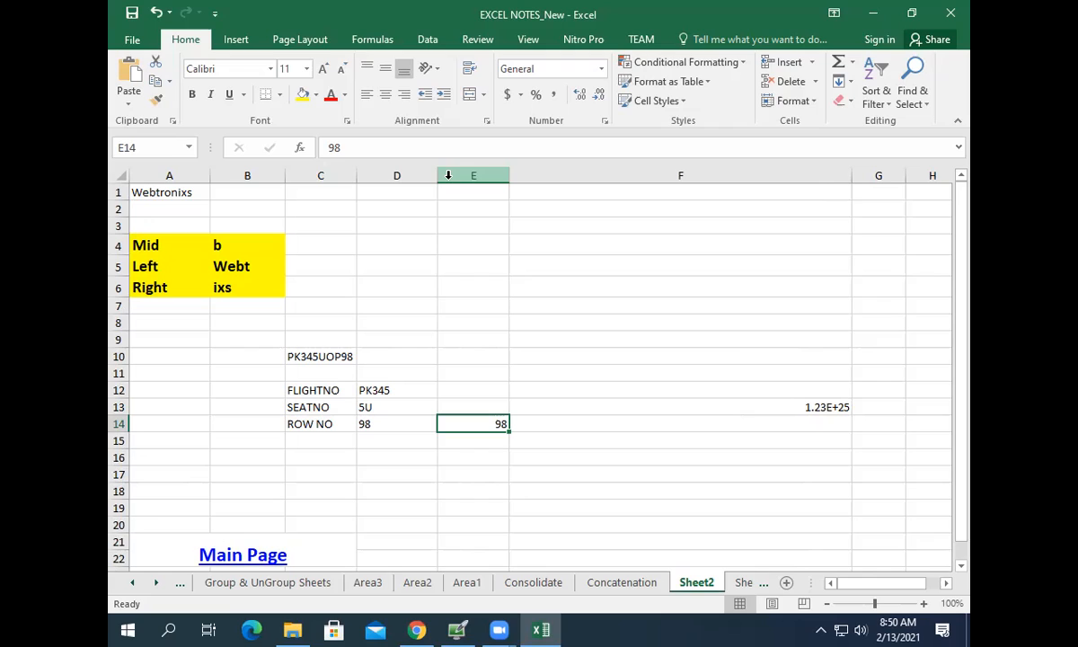
pyautogui.click(419, 421)
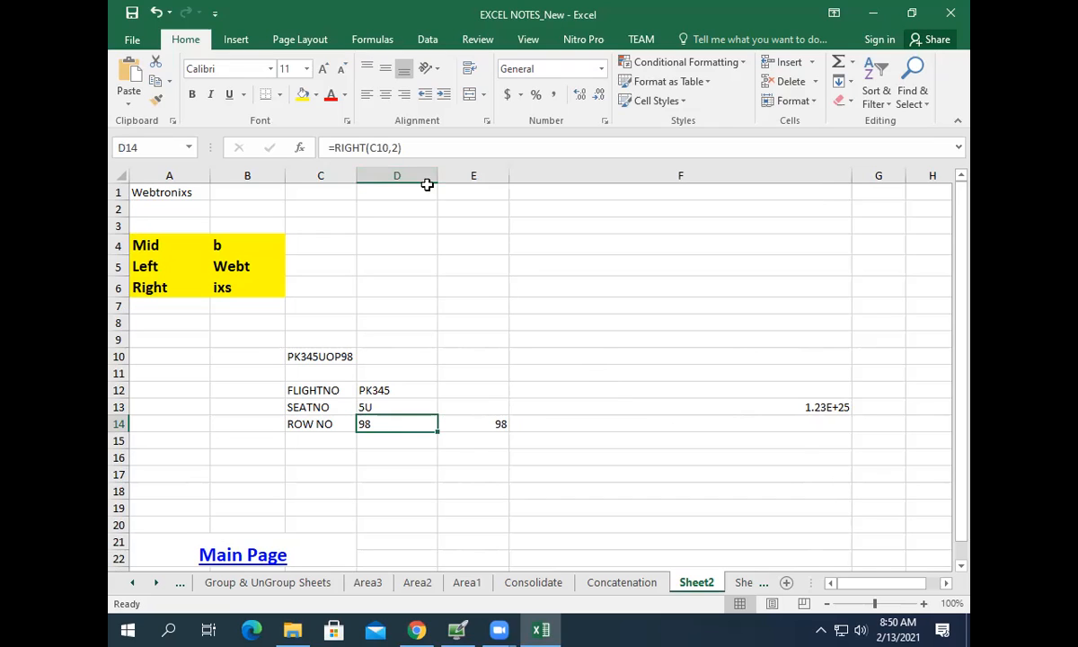
pyautogui.click(335, 147)
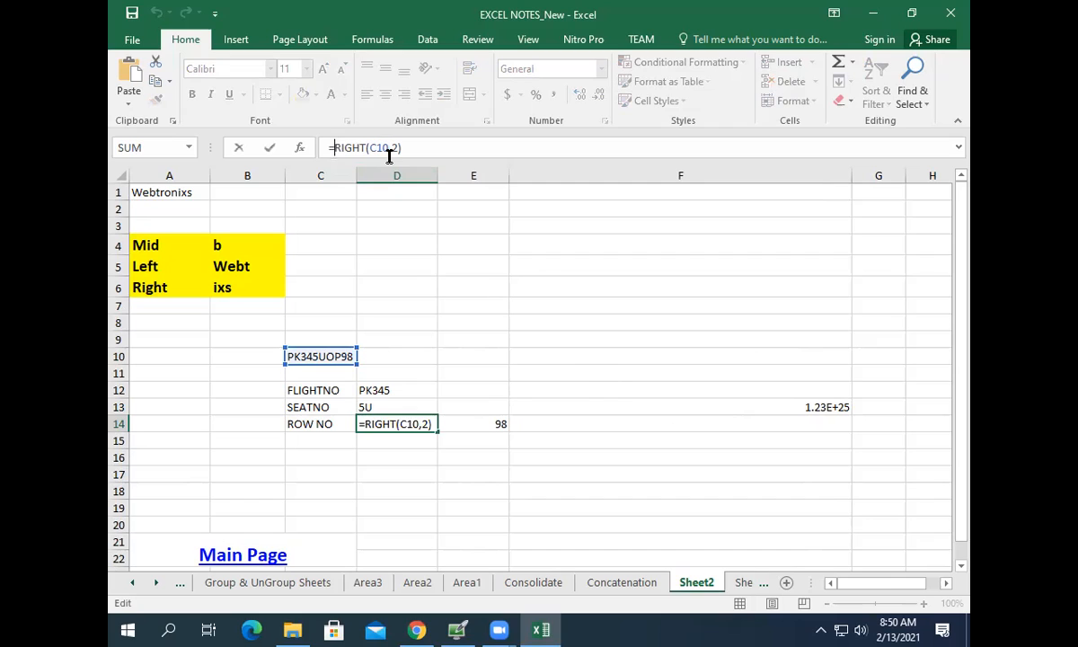
pyautogui.write('VALUE(')
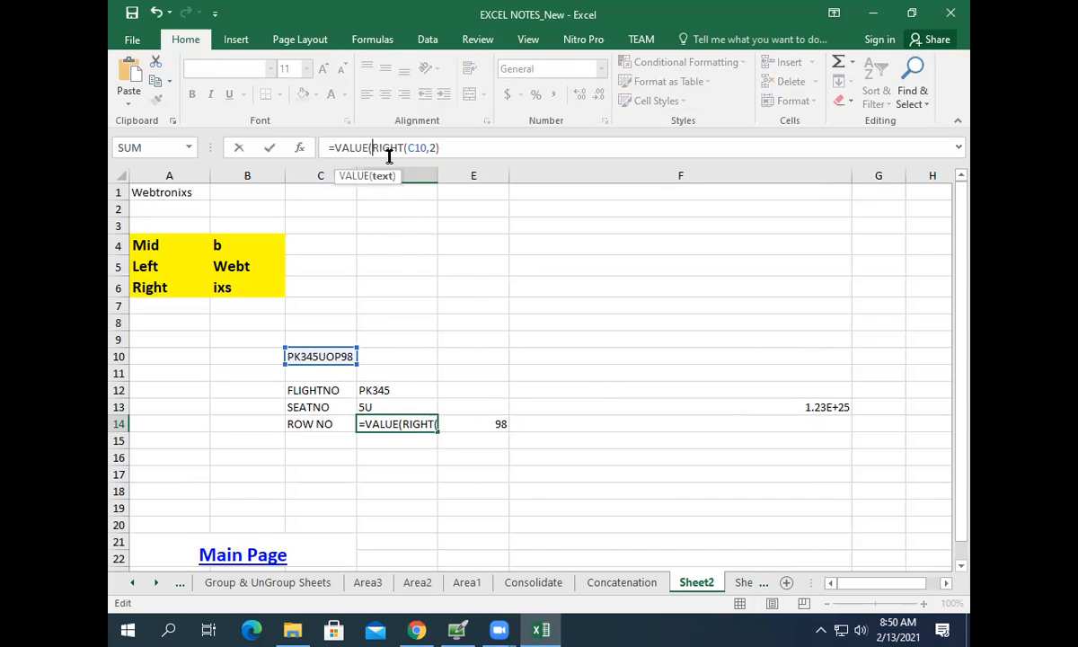
pyautogui.click(449, 147)
pyautogui.write(')')
pyautogui.press('Return')
pyautogui.click(414, 423)
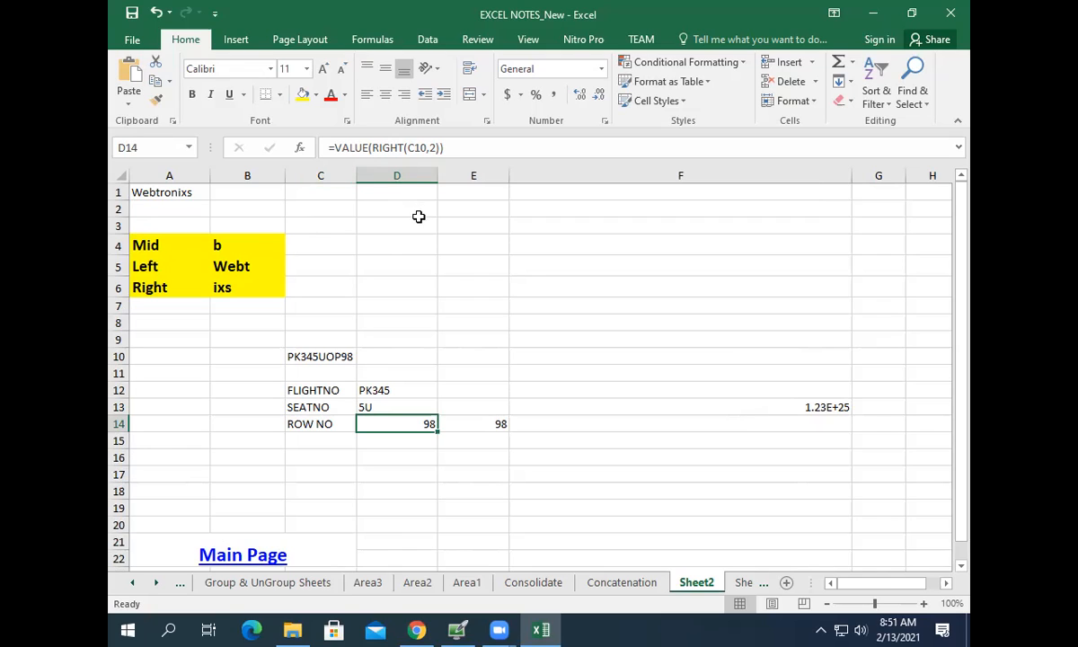
# Return to the main page, look over the function lists and open the AND/OR & NOT operands sheet.
pyautogui.click(285, 525)
pyautogui.scroll(-4, 495, 476)
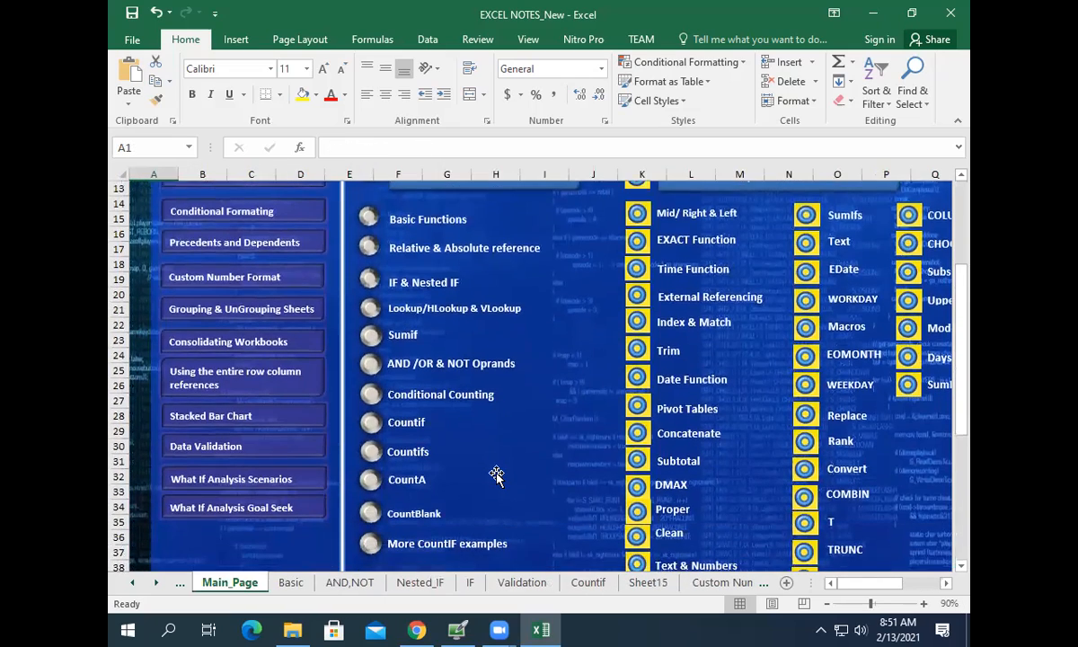
pyautogui.scroll(-1, 496, 474)
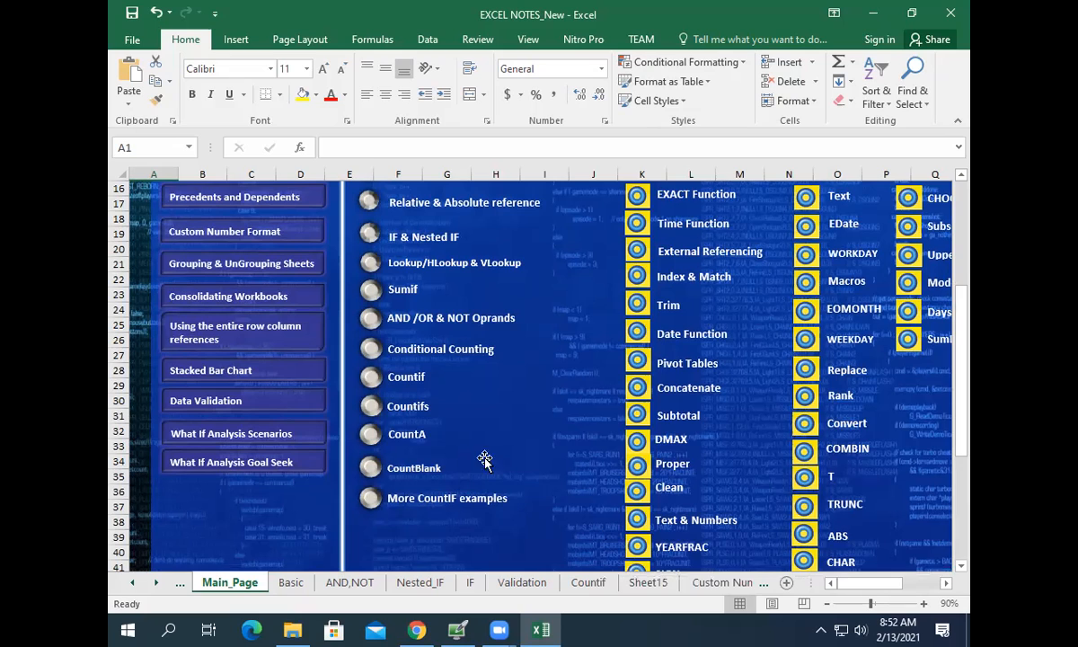
pyautogui.scroll(1, 551, 479)
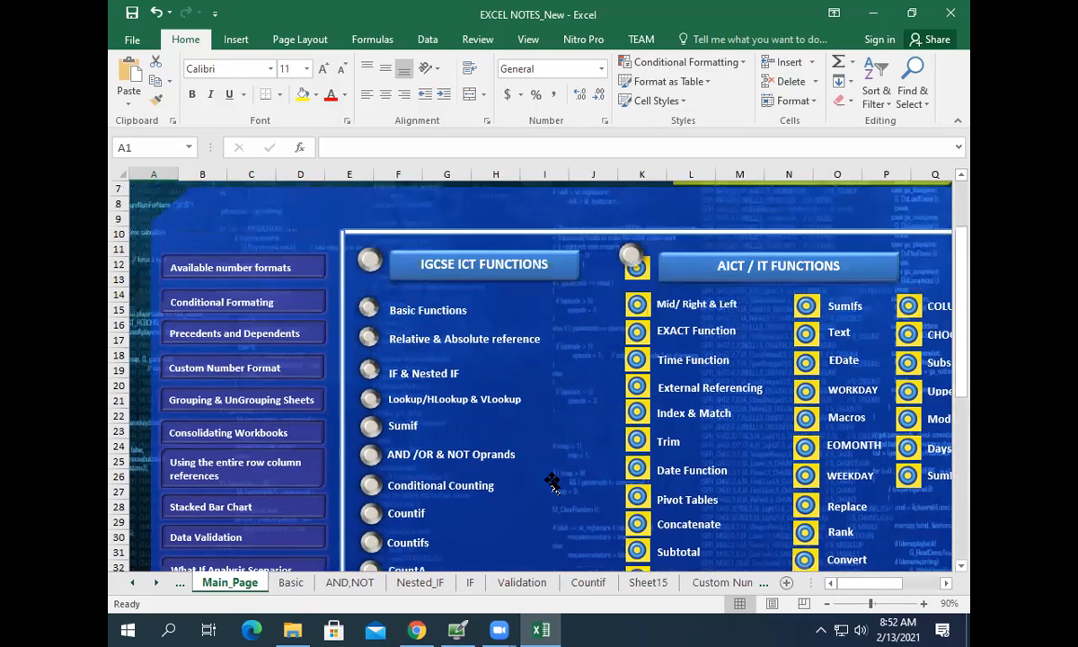
pyautogui.scroll(1, 559, 478)
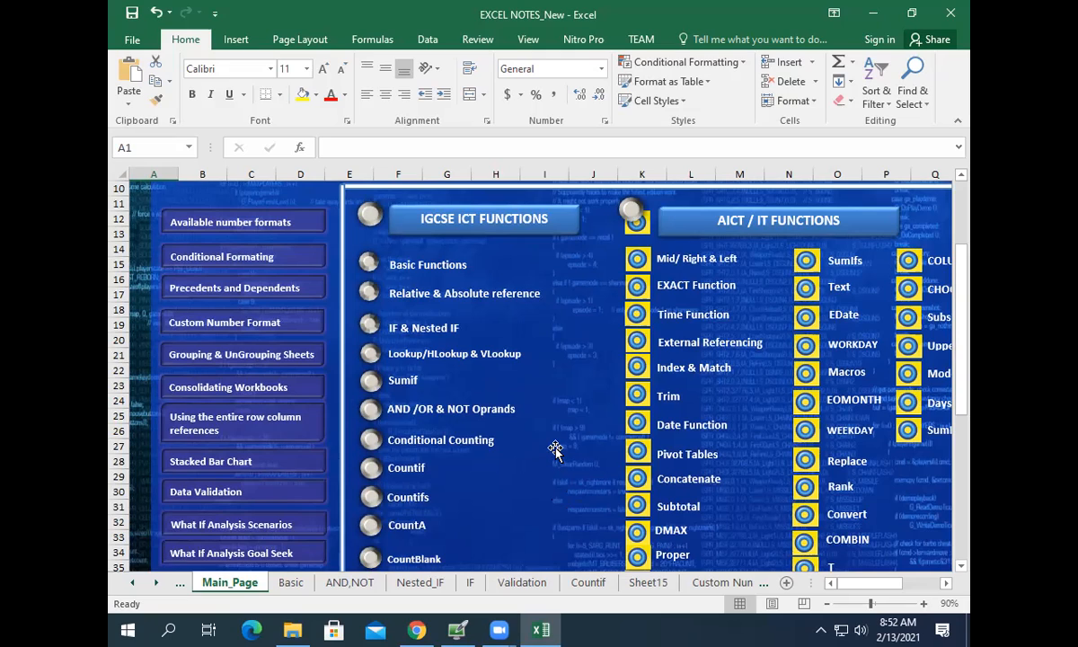
pyautogui.click(429, 409)
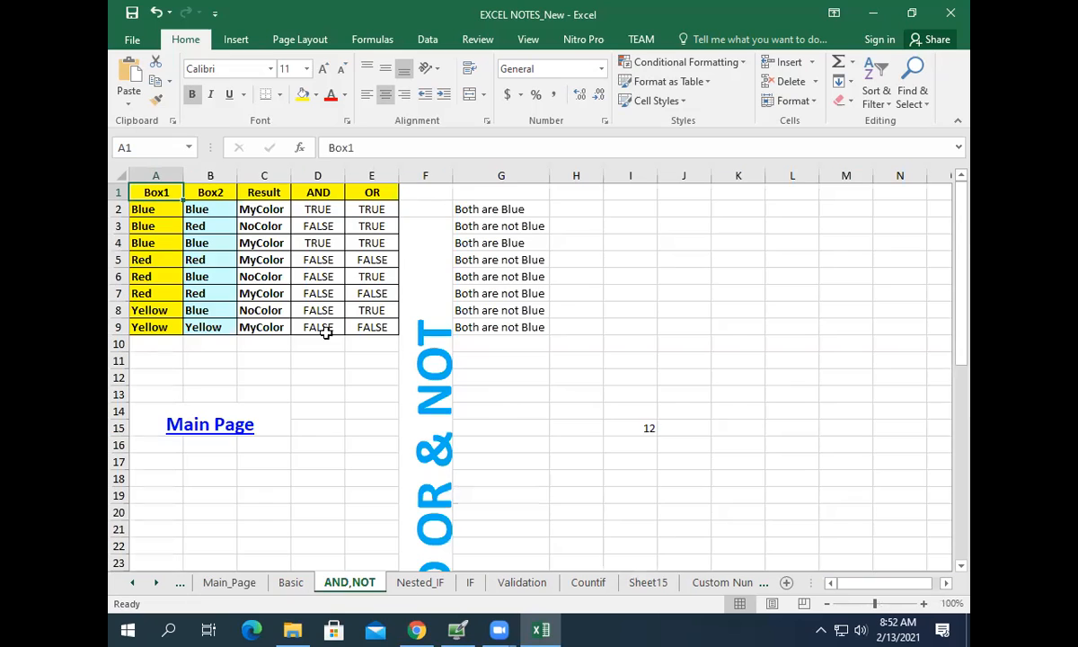
# Enter the decimal value 12.45 in the empty cell H13.
pyautogui.click(575, 395)
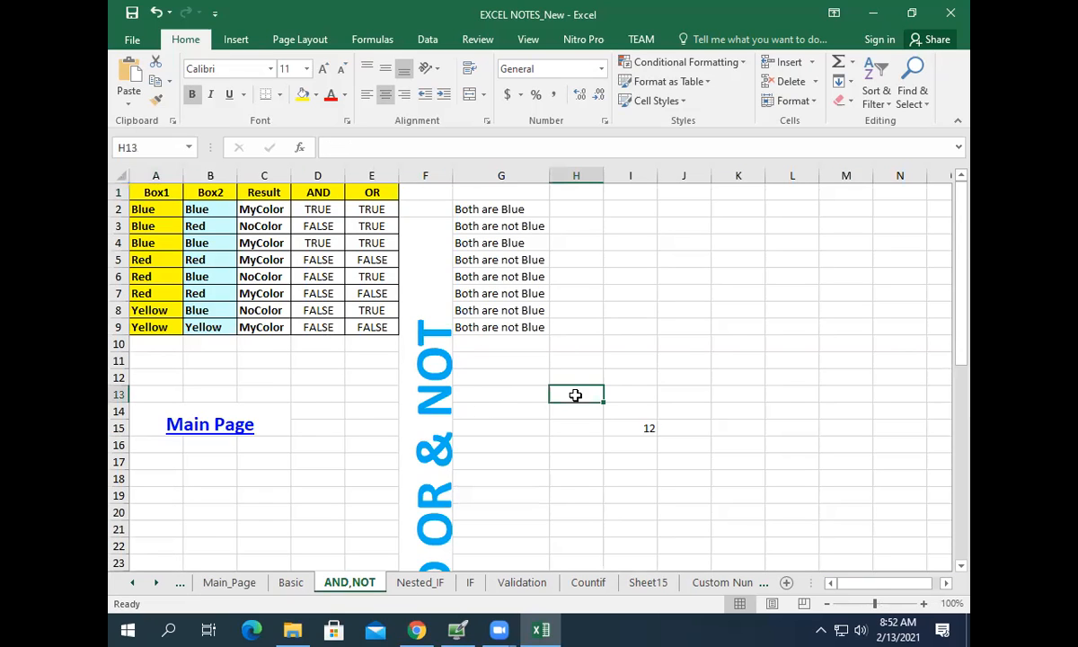
pyautogui.write('1')
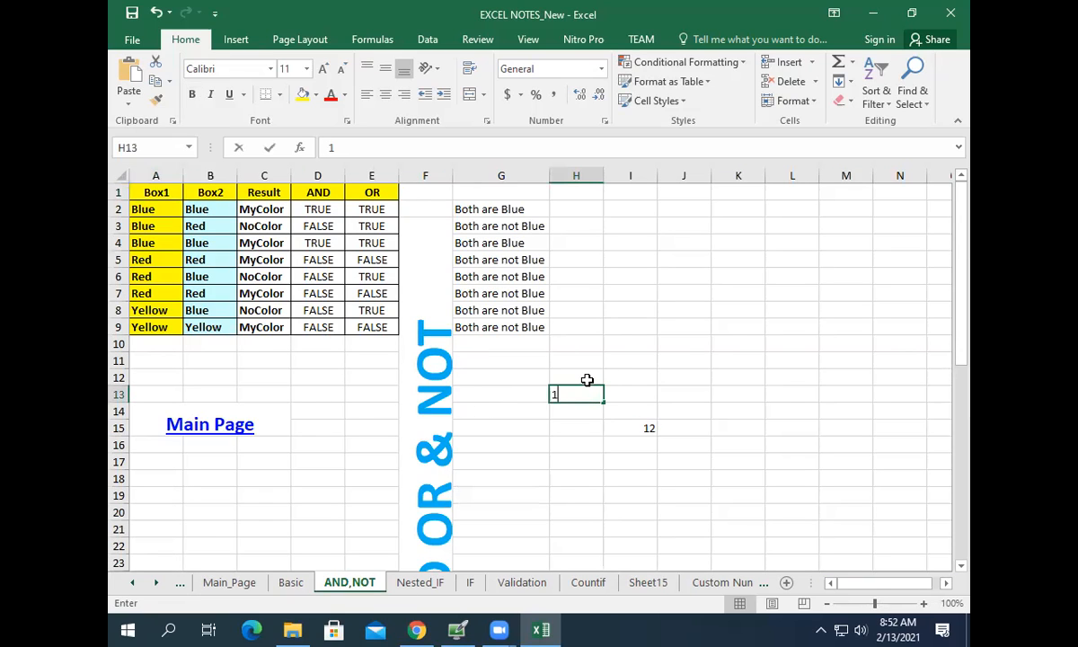
pyautogui.write('2.45')
pyautogui.press('Return')
pyautogui.press('Return')
pyautogui.press('Return')
pyautogui.click(588, 395)
pyautogui.rightClick(590, 395)
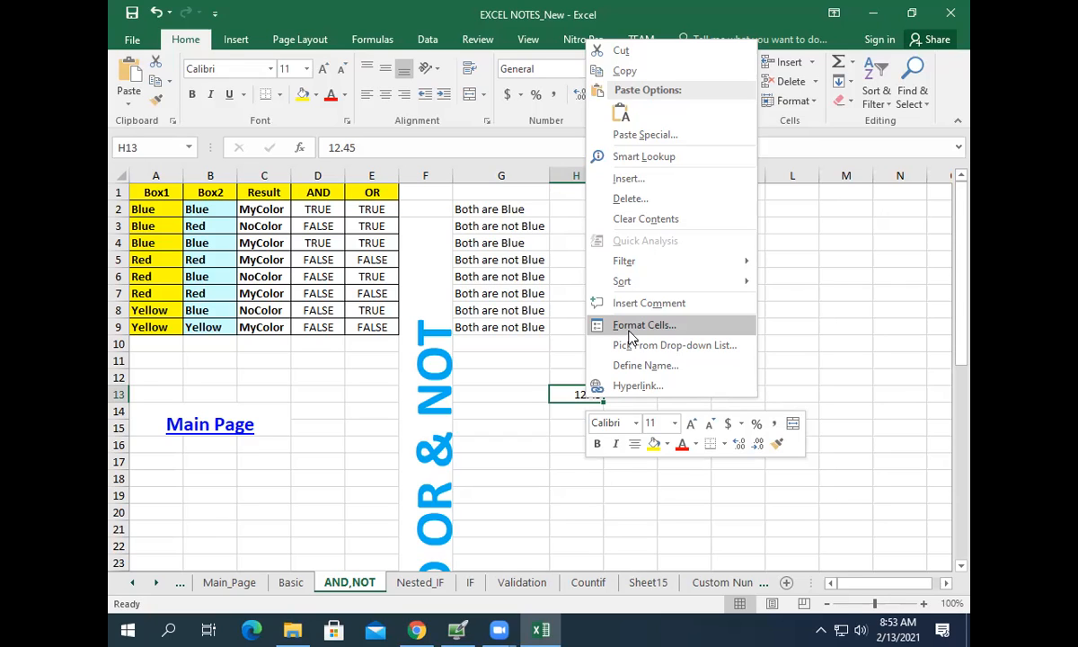
# Return to the main page and open the Lookup/HLookup & VLookup sheet.
pyautogui.click(226, 419)
pyautogui.click(228, 437)
pyautogui.scroll(-1, 272, 440)
pyautogui.click(386, 443)
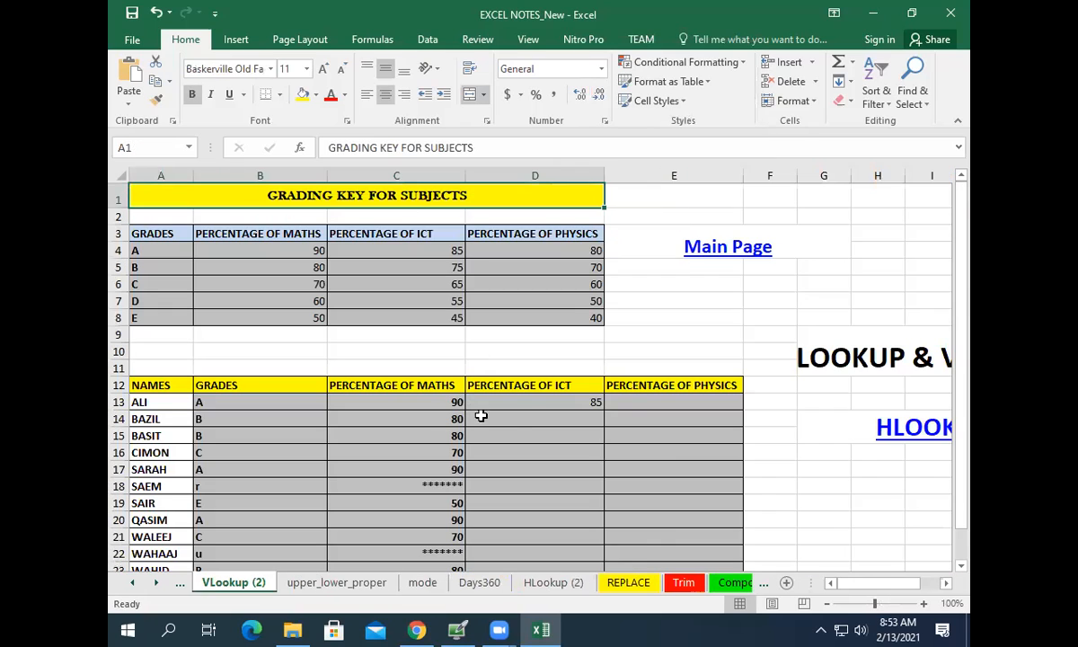
# Review the VLOOKUP formula in D13 and its table range A4:D8, and fill it down the ICT percentage column.
pyautogui.click(525, 402)
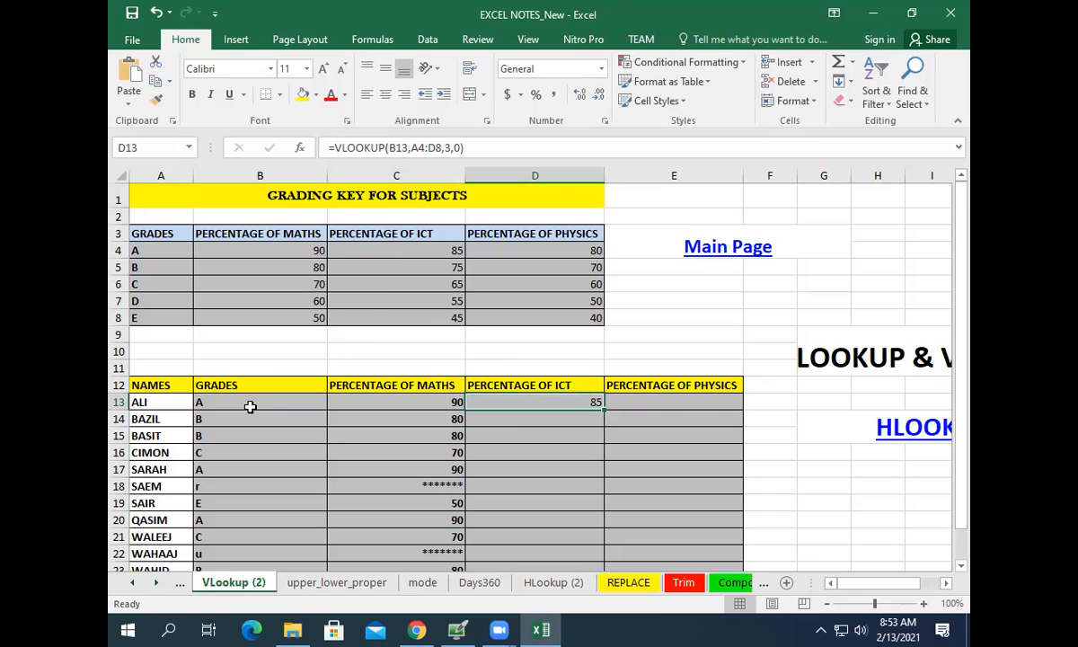
pyautogui.moveTo(184, 249); pyautogui.dragTo(560, 313)
pyautogui.click(549, 401)
pyautogui.click(409, 148)
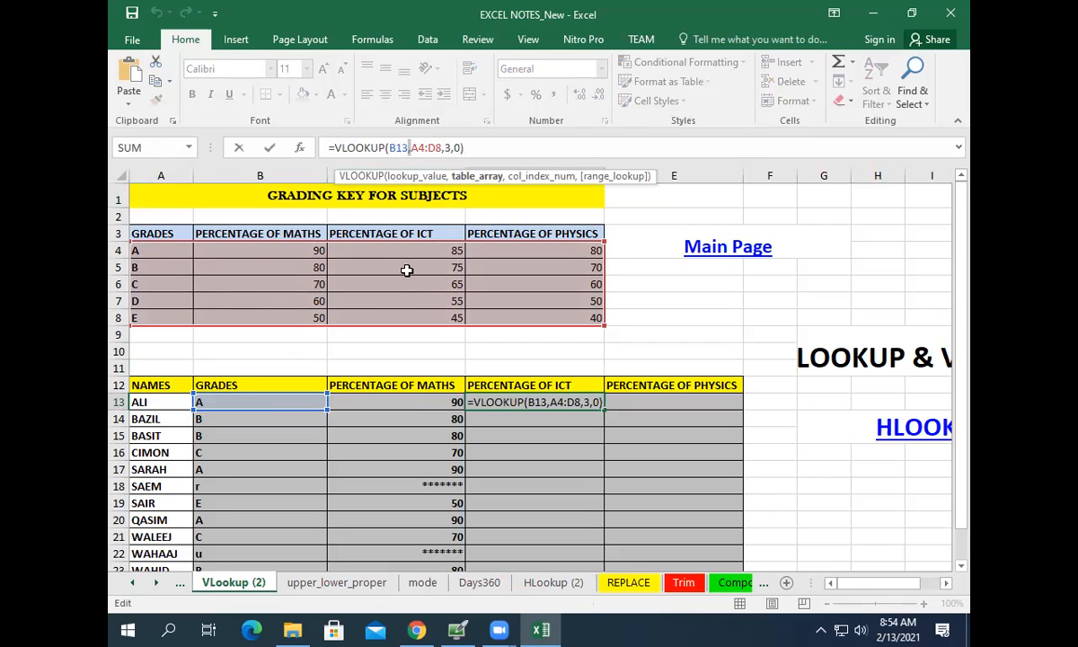
pyautogui.click(270, 147)
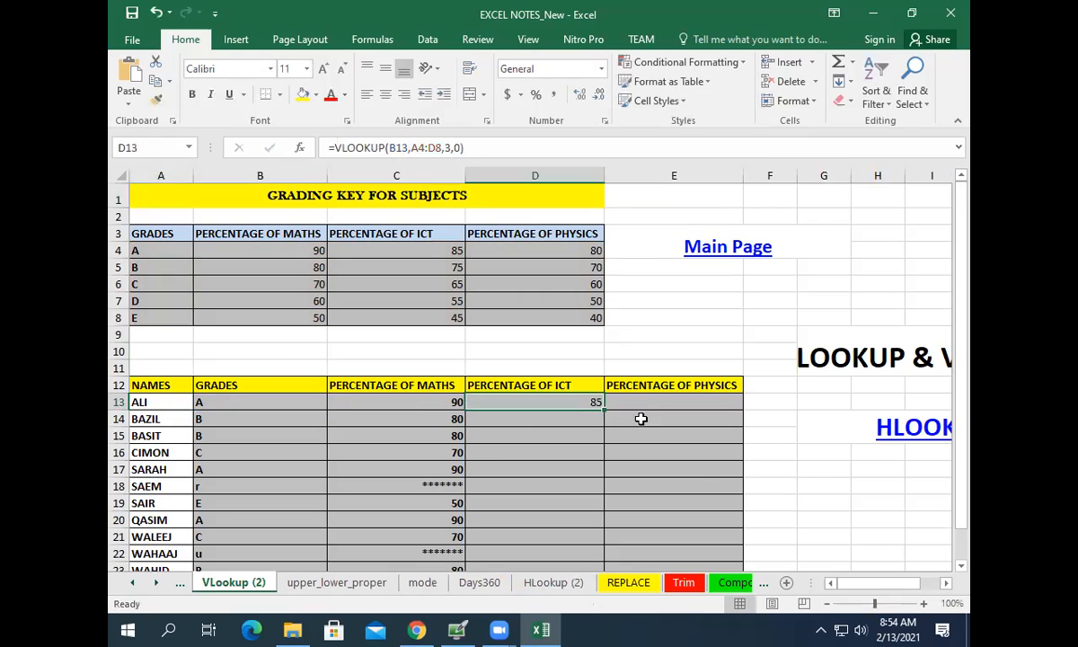
pyautogui.doubleClick(601, 409)
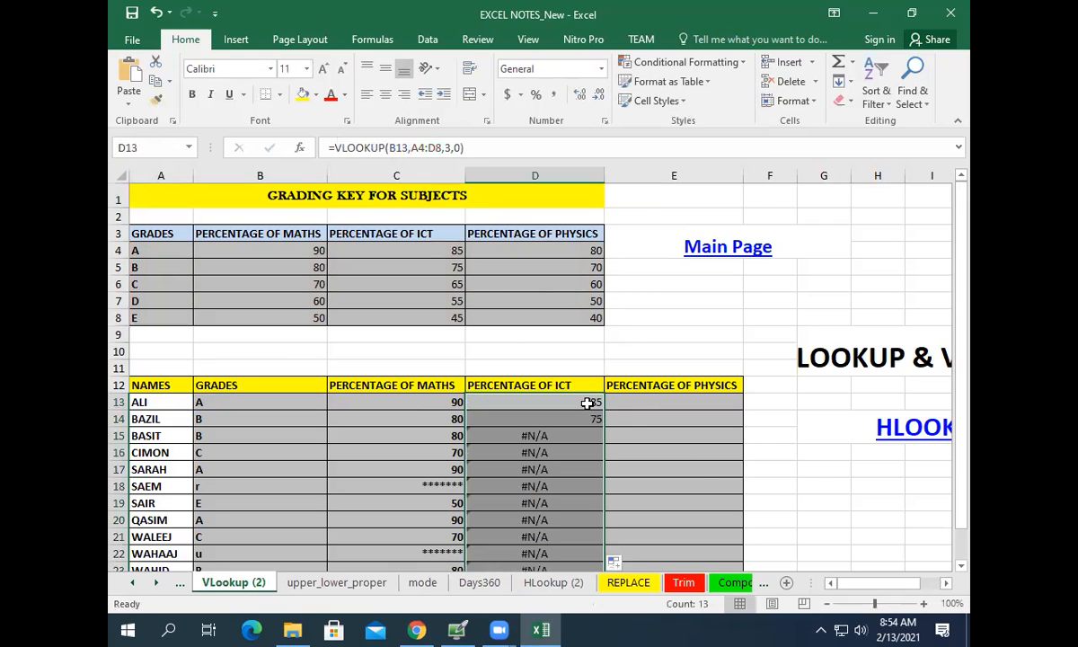
# Make the table range in D13's VLOOKUP absolute as $A$4:$D$8 and refill the ICT percentage column.
pyautogui.click(590, 405)
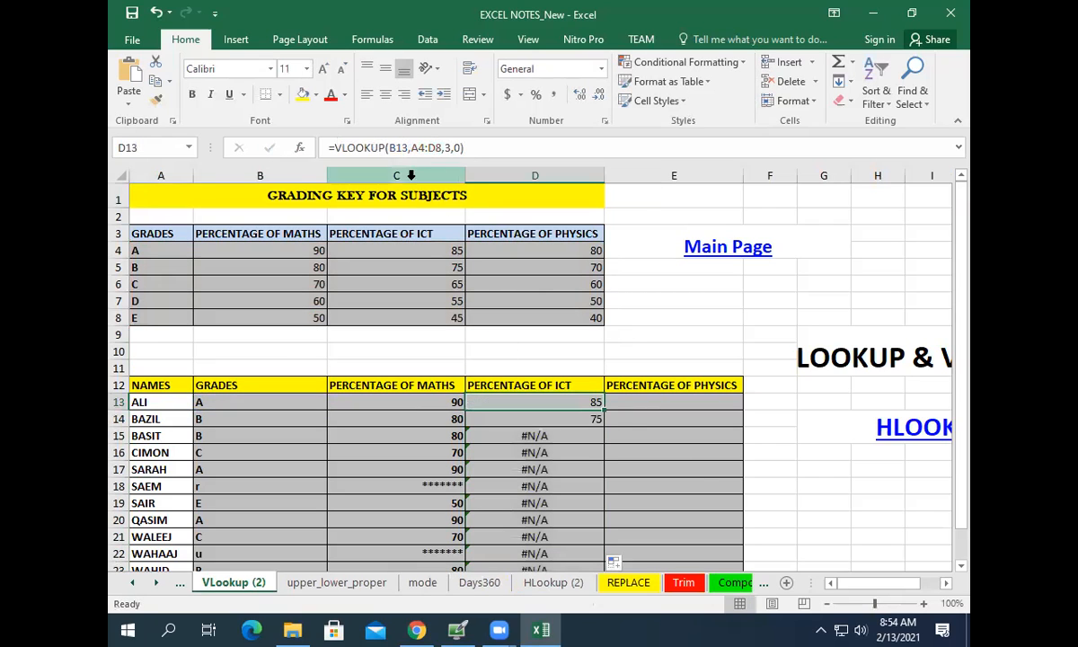
pyautogui.doubleClick(442, 149)
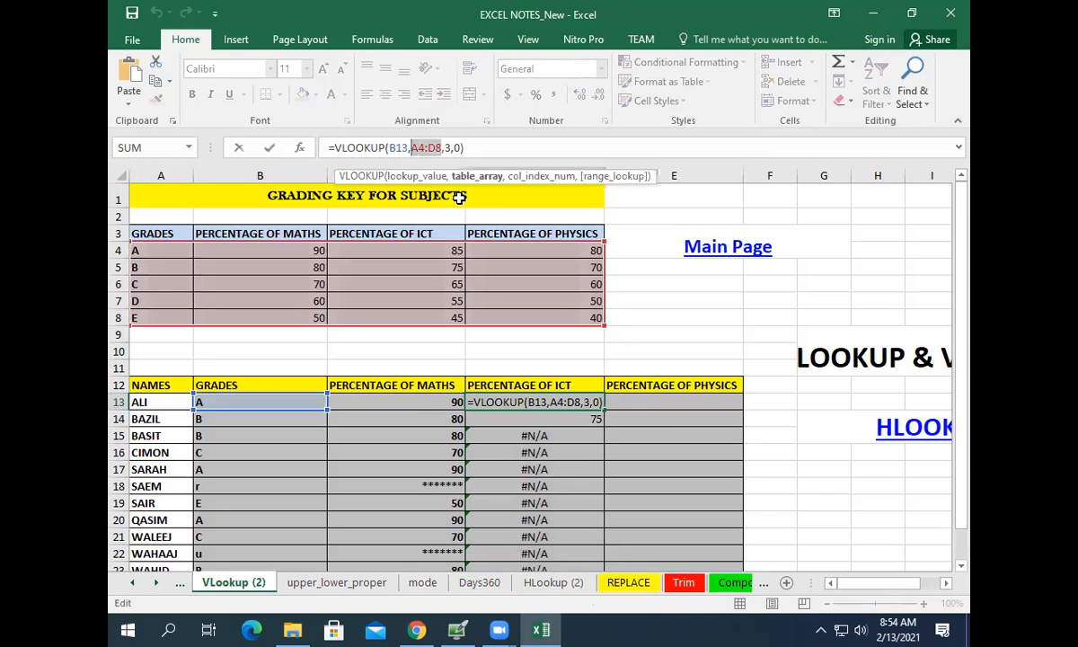
pyautogui.press('F4')
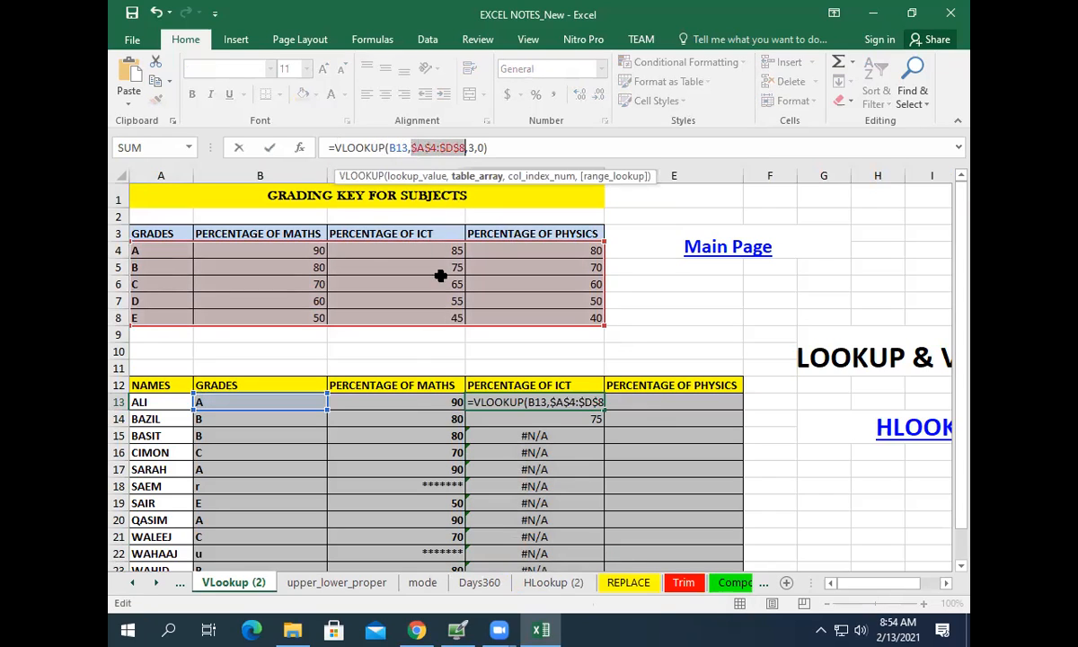
pyautogui.click(270, 147)
pyautogui.doubleClick(602, 409)
pyautogui.click(588, 402)
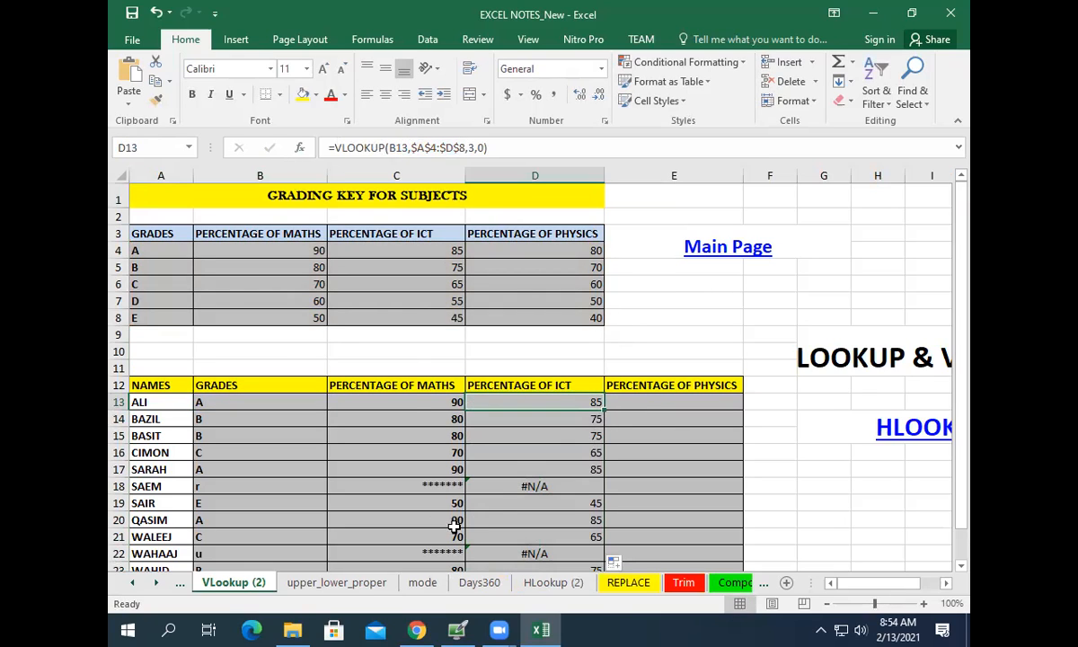
# Check the grade in B18 against the grading key's grades and the lookup result in D18.
pyautogui.click(205, 487)
pyautogui.moveTo(148, 251); pyautogui.dragTo(158, 302)
pyautogui.click(520, 488)
pyautogui.click(585, 400)
# Clear the lookup formulas from the ICT percentage column, starting at D13.
pyautogui.moveTo(580, 404); pyautogui.dragTo(587, 530)
pyautogui.press('Delete')
pyautogui.moveTo(554, 363); pyautogui.dragTo(554, 352)
pyautogui.scroll(1, 528, 472)
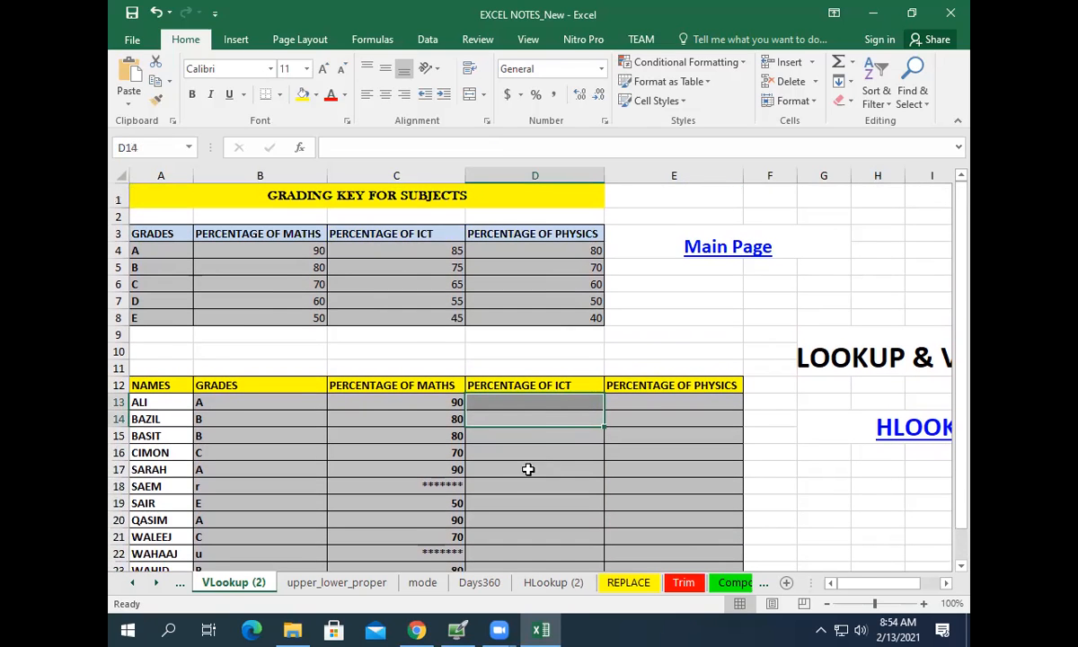
# Examine the grading key in A3:D8, the students' grades from B13 down and the empty ICT percentage column.
pyautogui.click(552, 404)
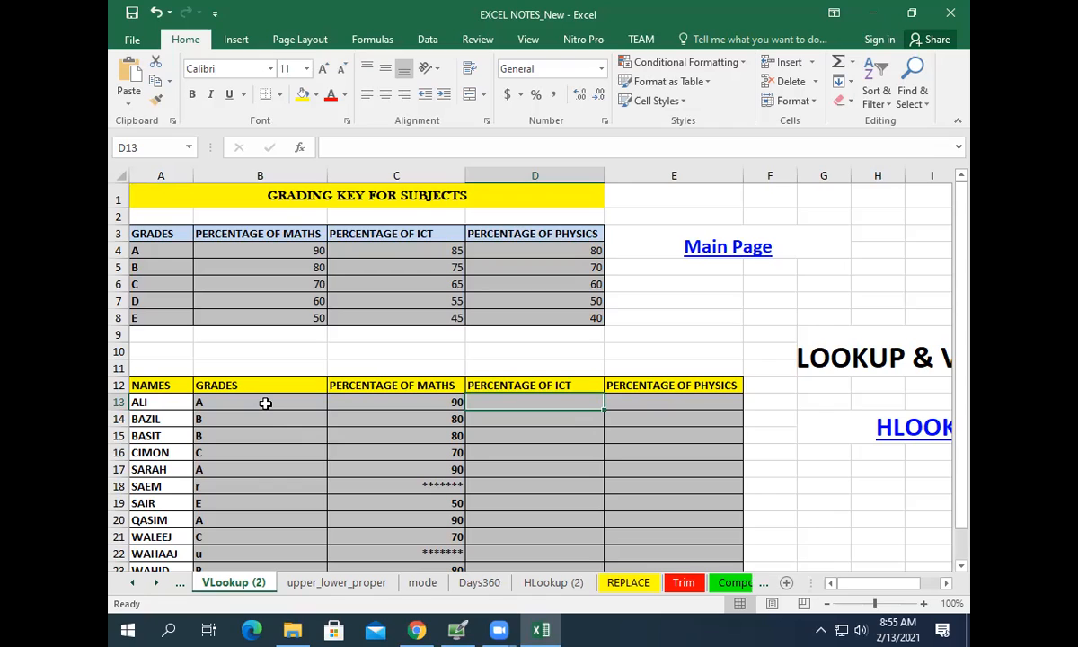
pyautogui.moveTo(158, 233); pyautogui.dragTo(553, 324)
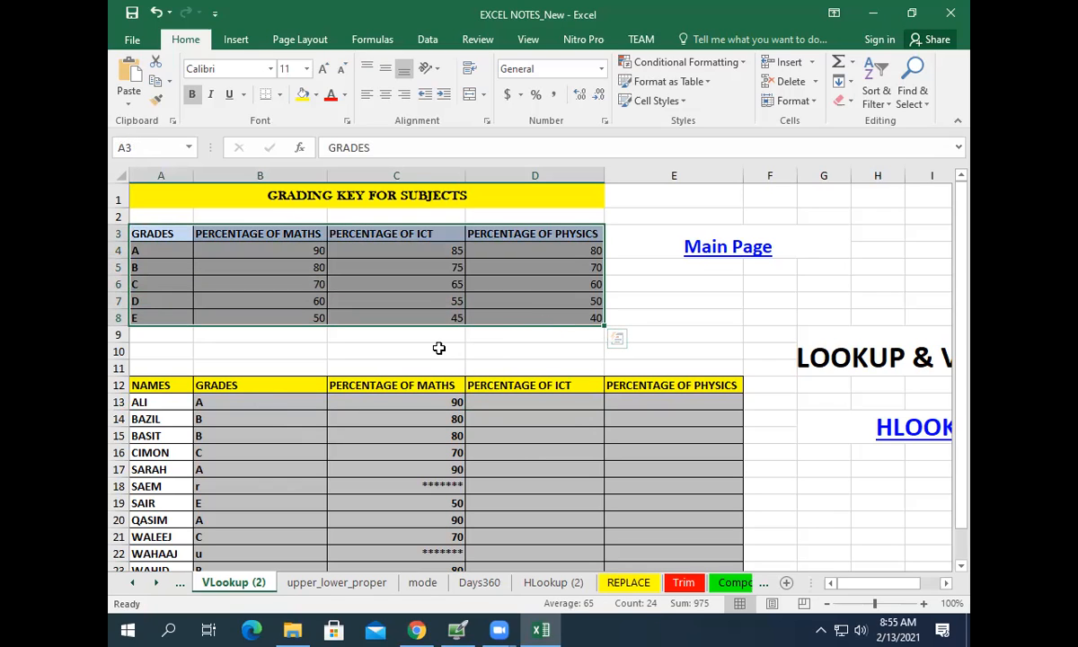
pyautogui.click(396, 276)
pyautogui.moveTo(158, 231); pyautogui.dragTo(514, 316)
pyautogui.moveTo(258, 400); pyautogui.dragTo(265, 532)
pyautogui.click(549, 402)
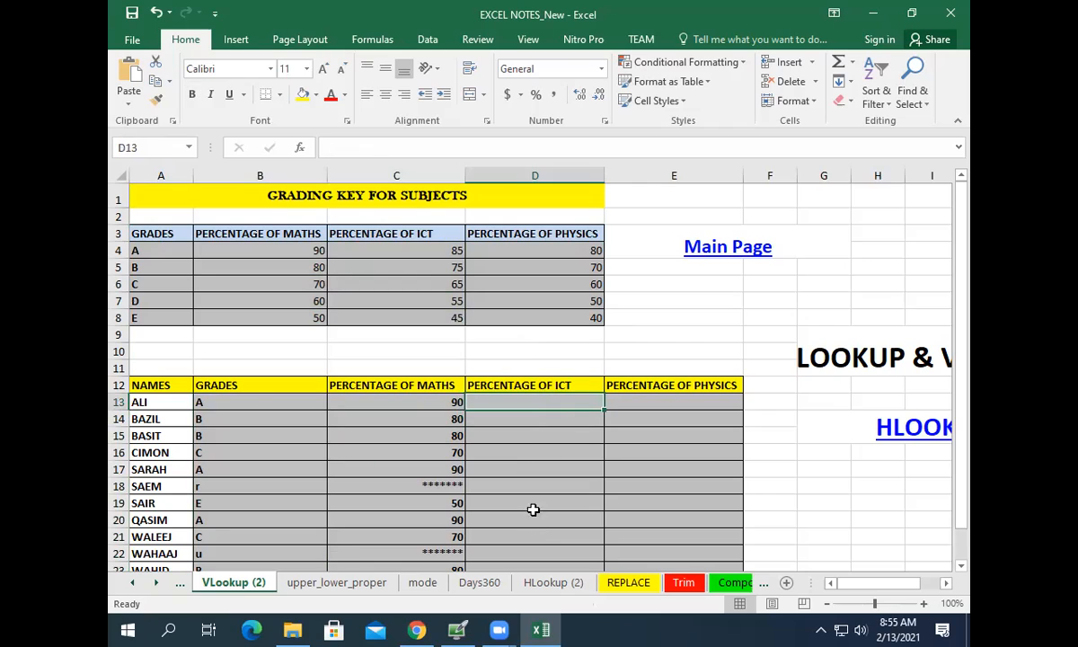
pyautogui.click(274, 421)
pyautogui.click(517, 455)
pyautogui.moveTo(505, 500); pyautogui.dragTo(511, 486)
pyautogui.click(519, 453)
pyautogui.click(509, 402)
pyautogui.click(251, 401)
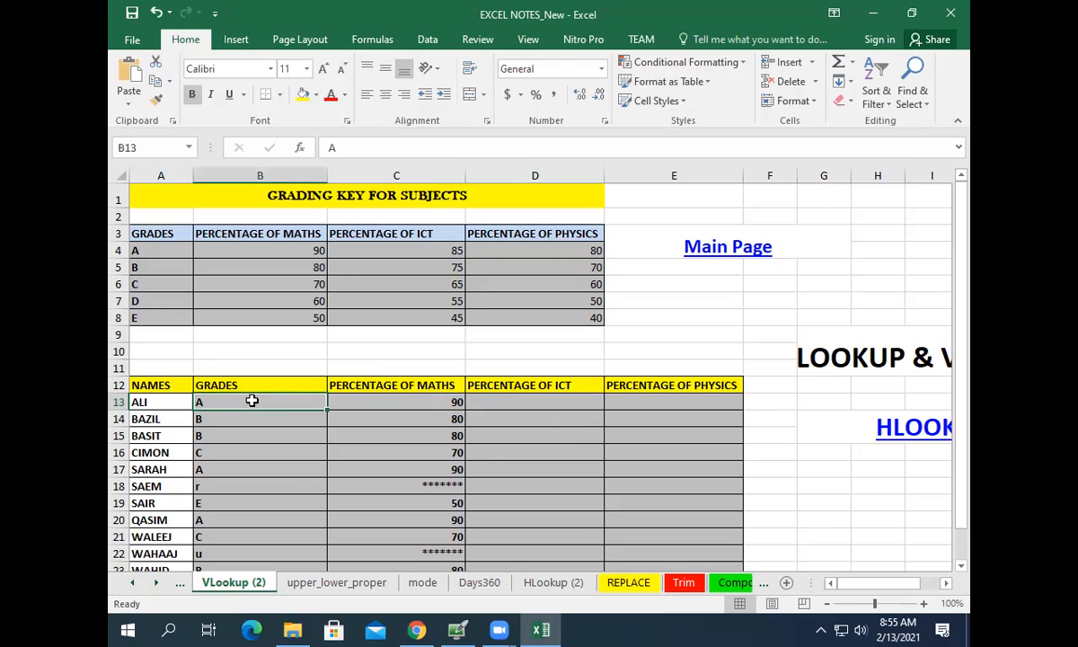
# Trace how the grading key's grades match its ICT percentages and the corresponding student rows from D13 to D16.
pyautogui.moveTo(147, 252); pyautogui.dragTo(158, 318)
pyautogui.moveTo(149, 253); pyautogui.dragTo(158, 318)
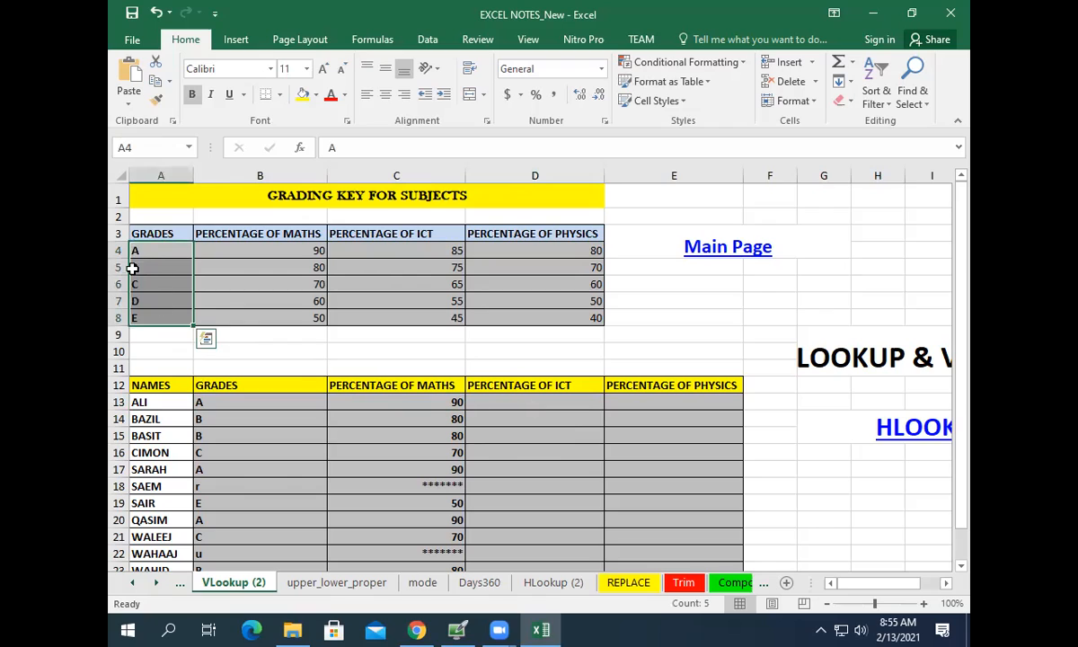
pyautogui.moveTo(390, 254); pyautogui.dragTo(395, 315)
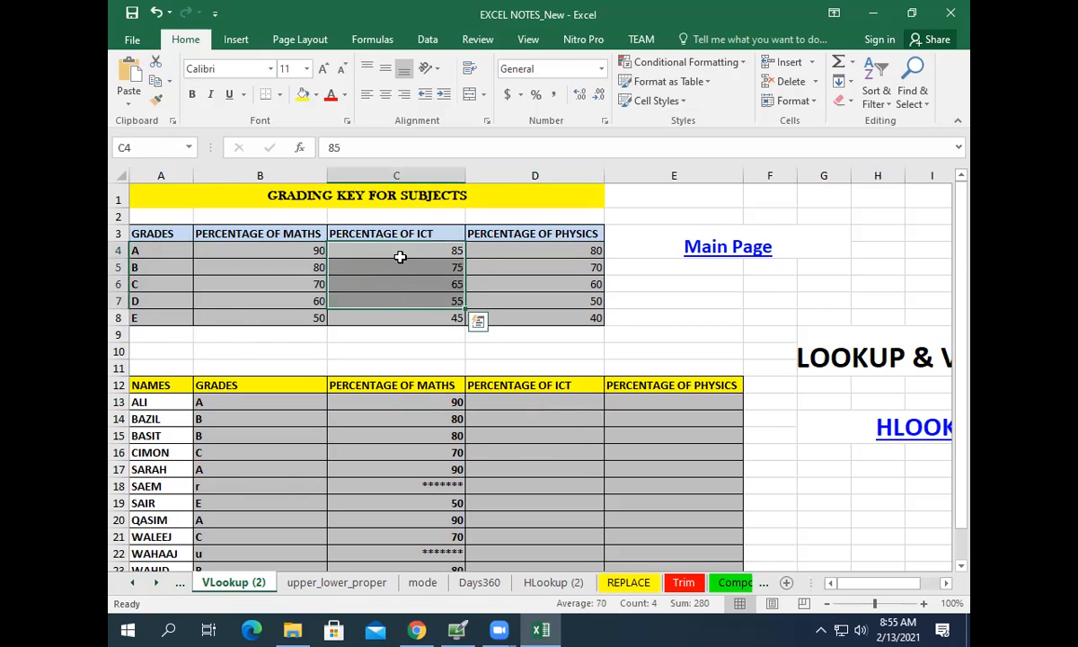
pyautogui.click(401, 252)
pyautogui.click(525, 397)
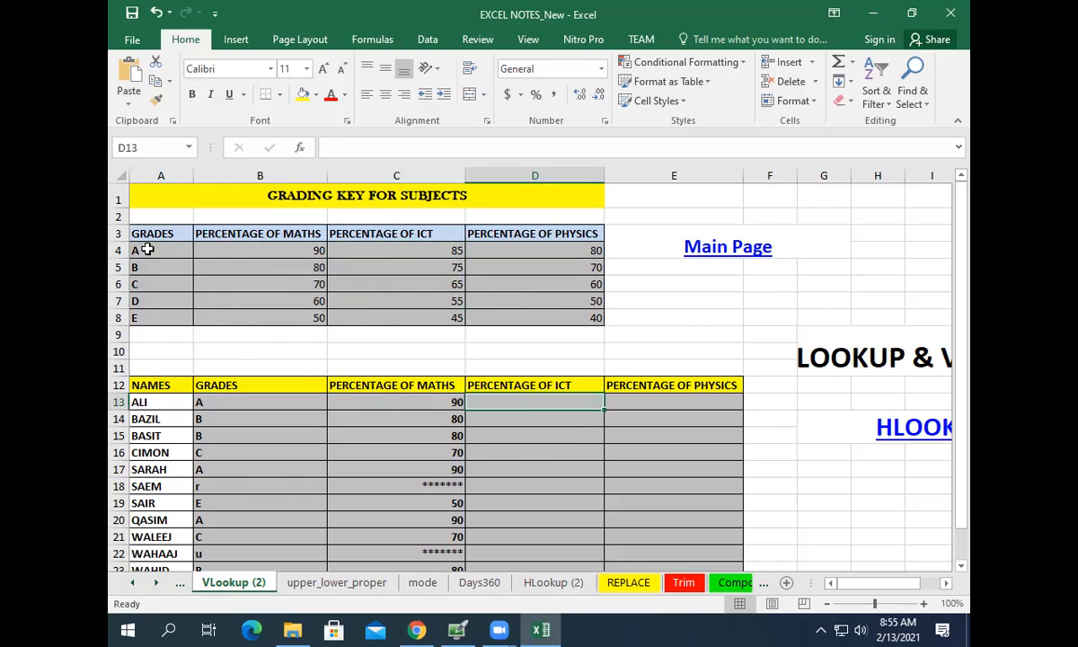
pyautogui.click(166, 266)
pyautogui.click(361, 264)
pyautogui.click(553, 414)
pyautogui.click(137, 281)
pyautogui.click(421, 300)
pyautogui.click(220, 450)
pyautogui.click(515, 450)
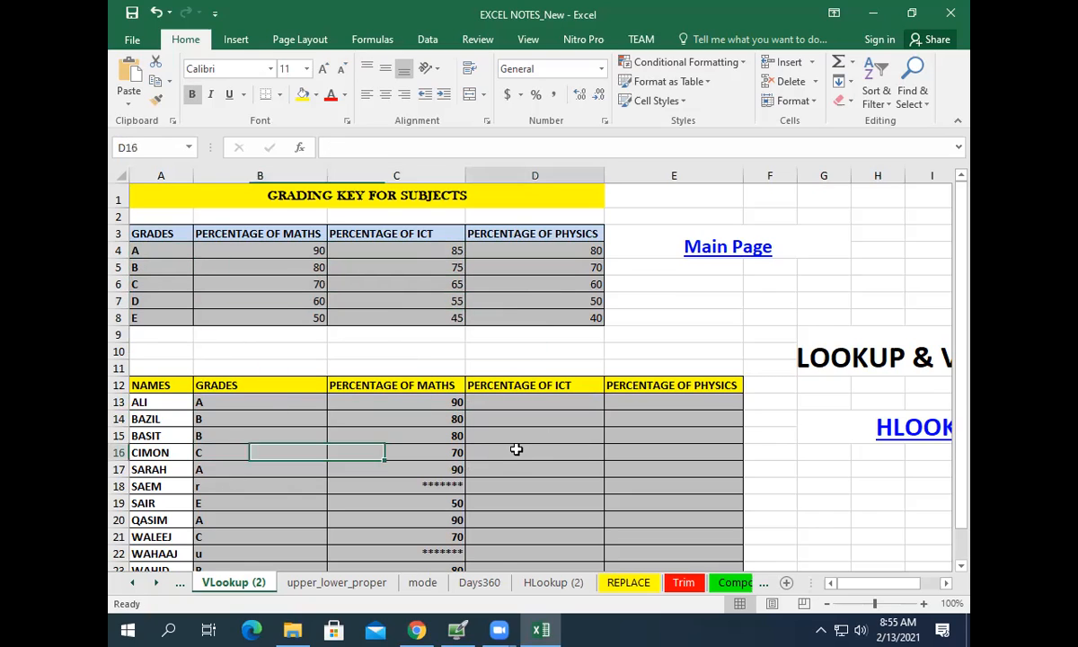
pyautogui.moveTo(149, 252); pyautogui.dragTo(146, 301)
pyautogui.moveTo(400, 250); pyautogui.dragTo(449, 303)
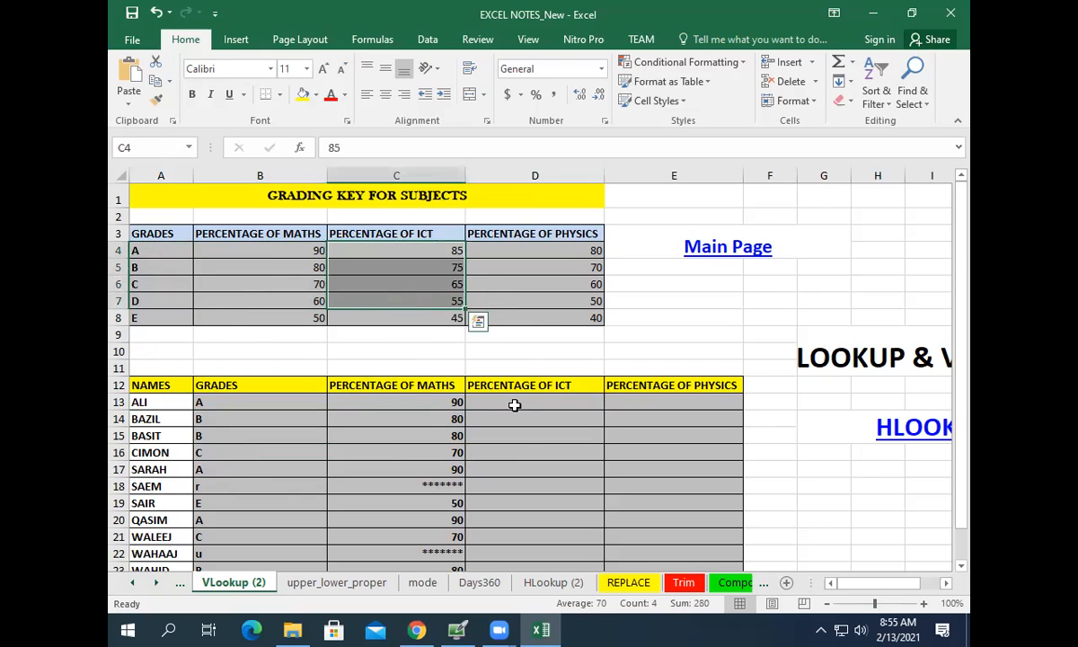
# Start a VLOOKUP formula in D13 with lookup value B13 and the absolute table range $A$4:$D$8.
pyautogui.click(513, 405)
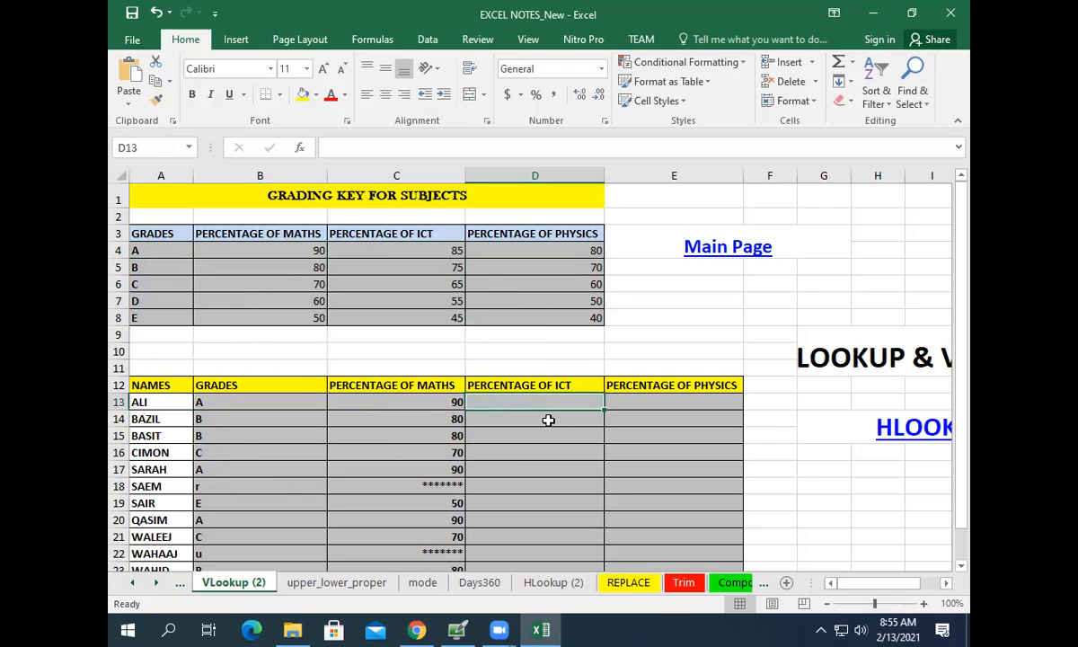
pyautogui.click(440, 148)
pyautogui.write('=VL')
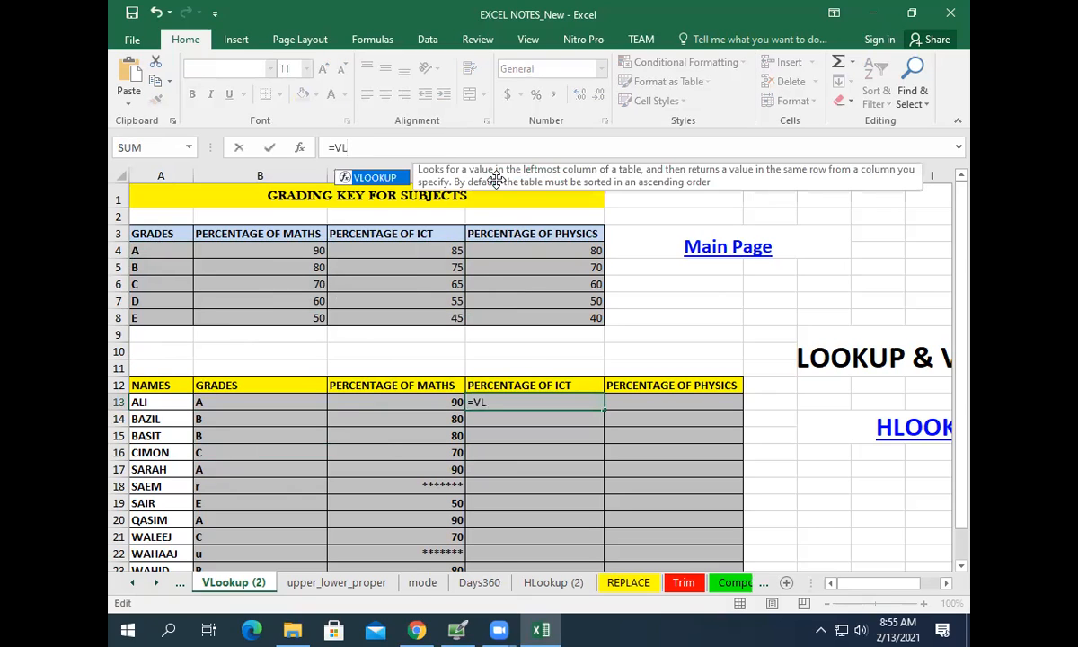
pyautogui.doubleClick(366, 177)
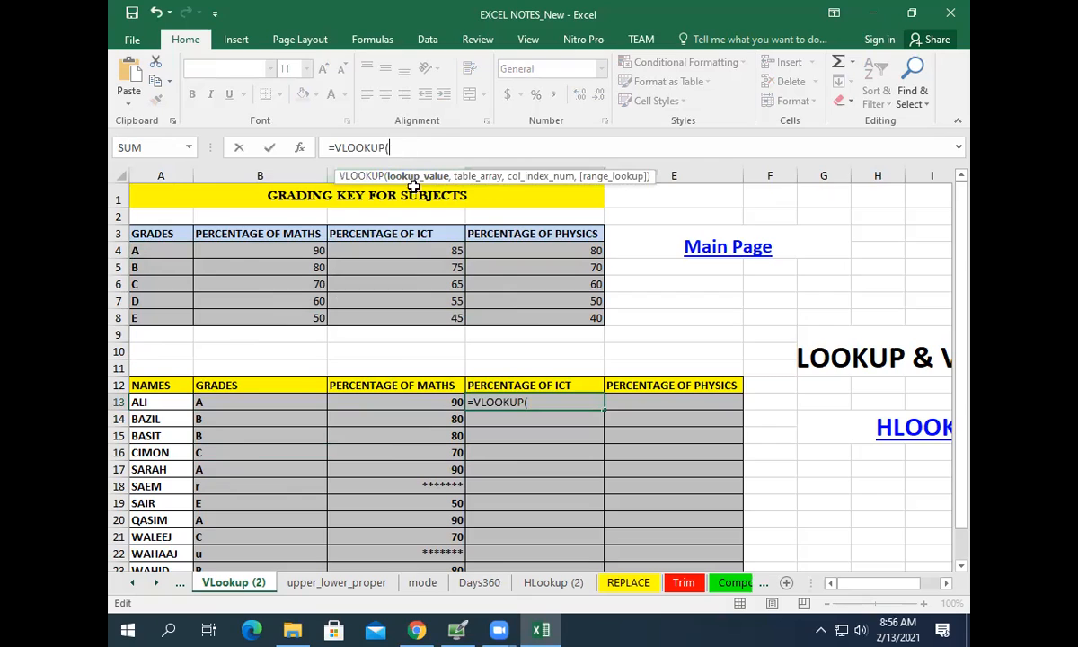
pyautogui.click(226, 400)
pyautogui.write(',')
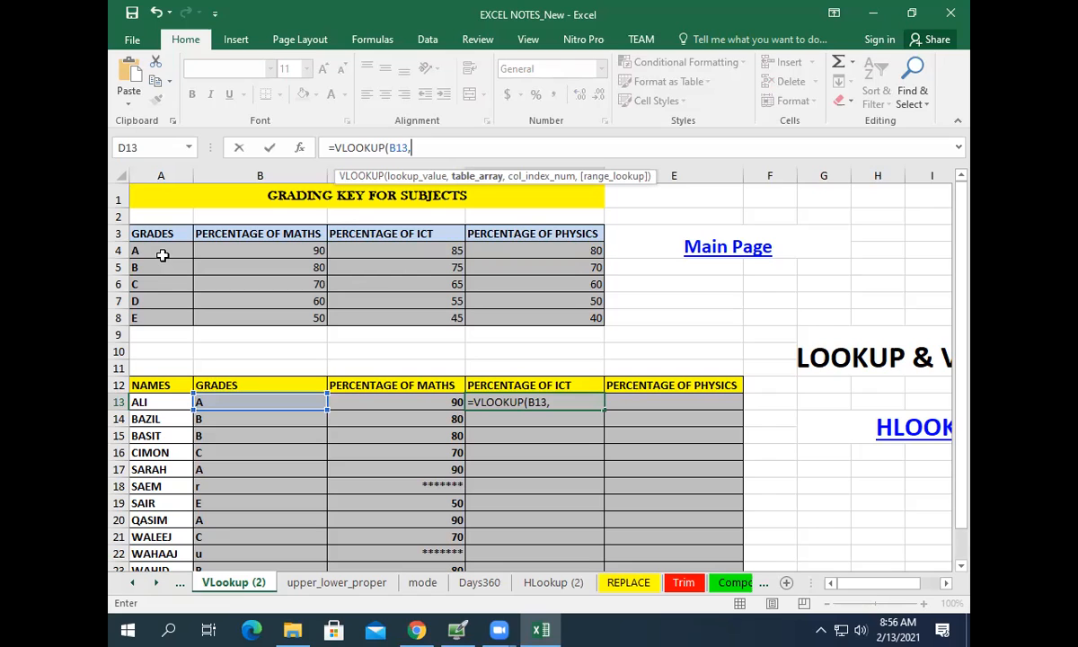
pyautogui.moveTo(162, 255); pyautogui.dragTo(563, 315)
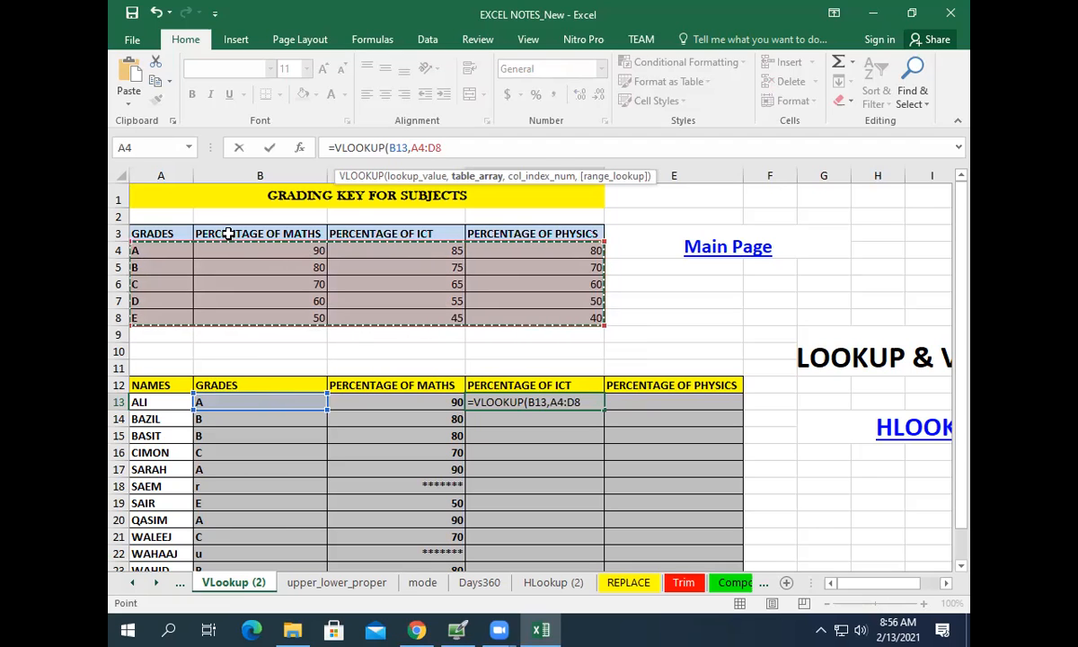
pyautogui.press('F4')
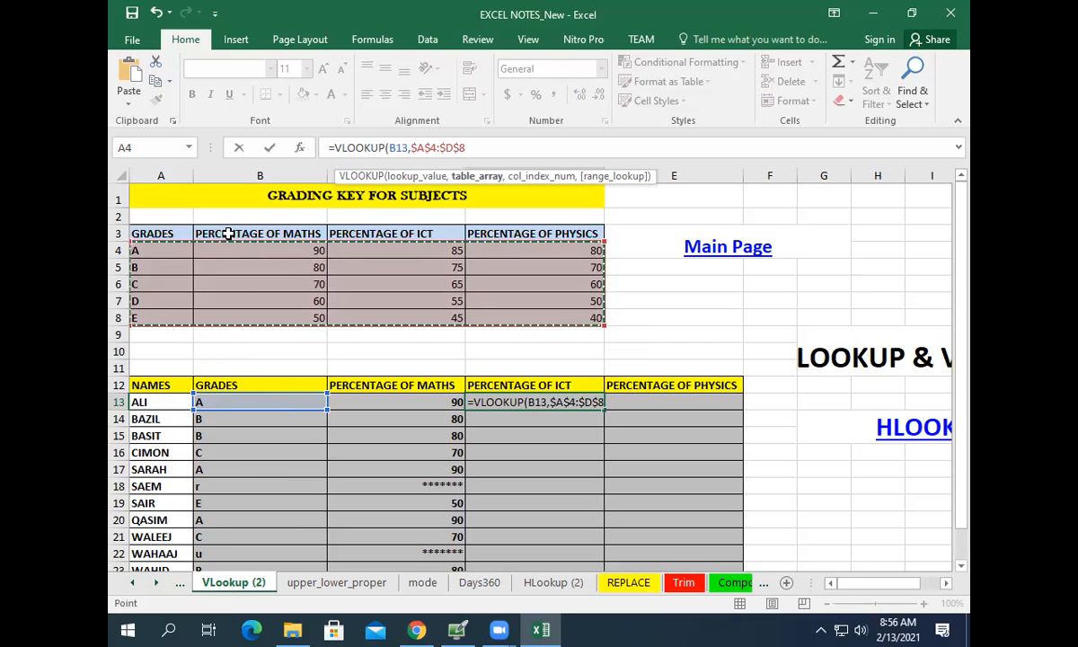
# Complete D13's VLOOKUP with column index 3 and approximate match TRUE, and fill it down the ICT percentage column.
pyautogui.write(',')
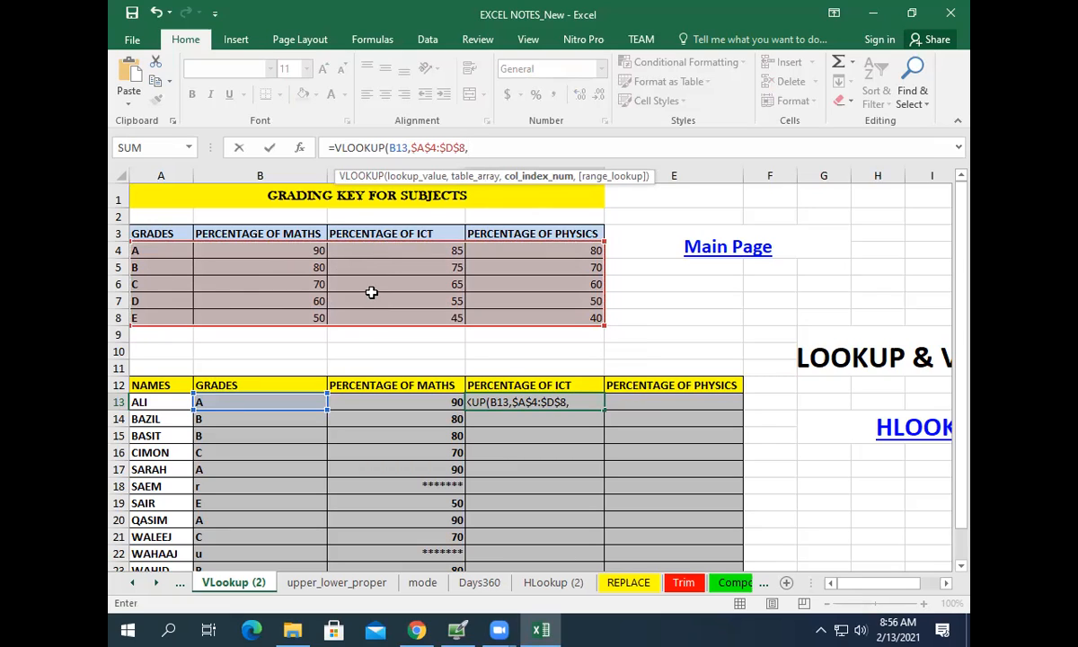
pyautogui.write('3,0')
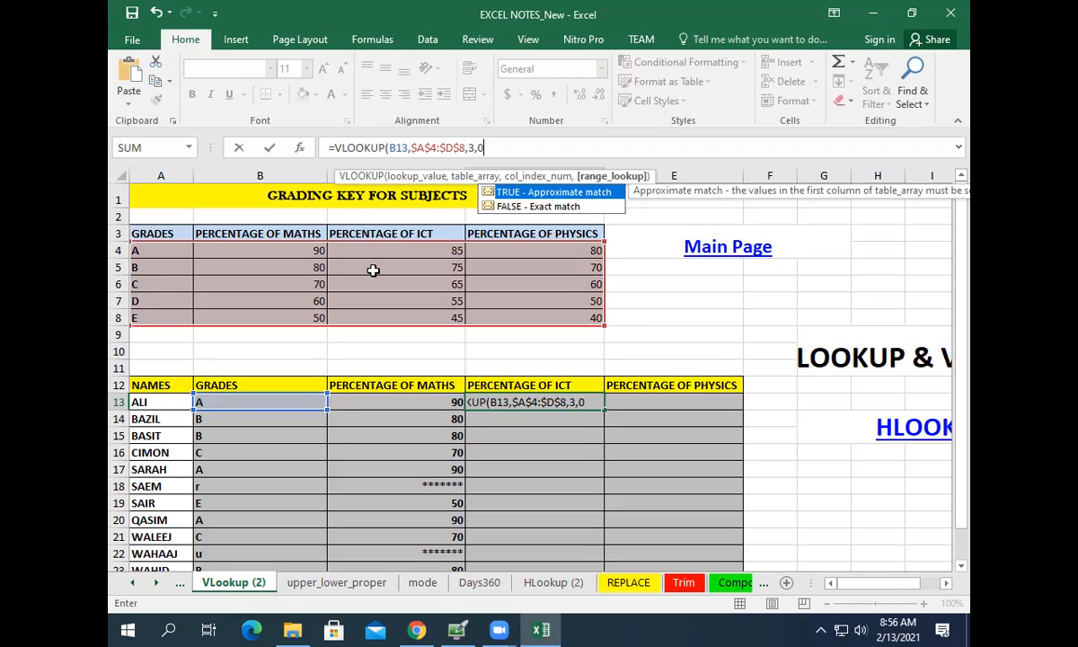
pyautogui.press('BackSpace')
pyautogui.press('Tab')
pyautogui.press('Return')
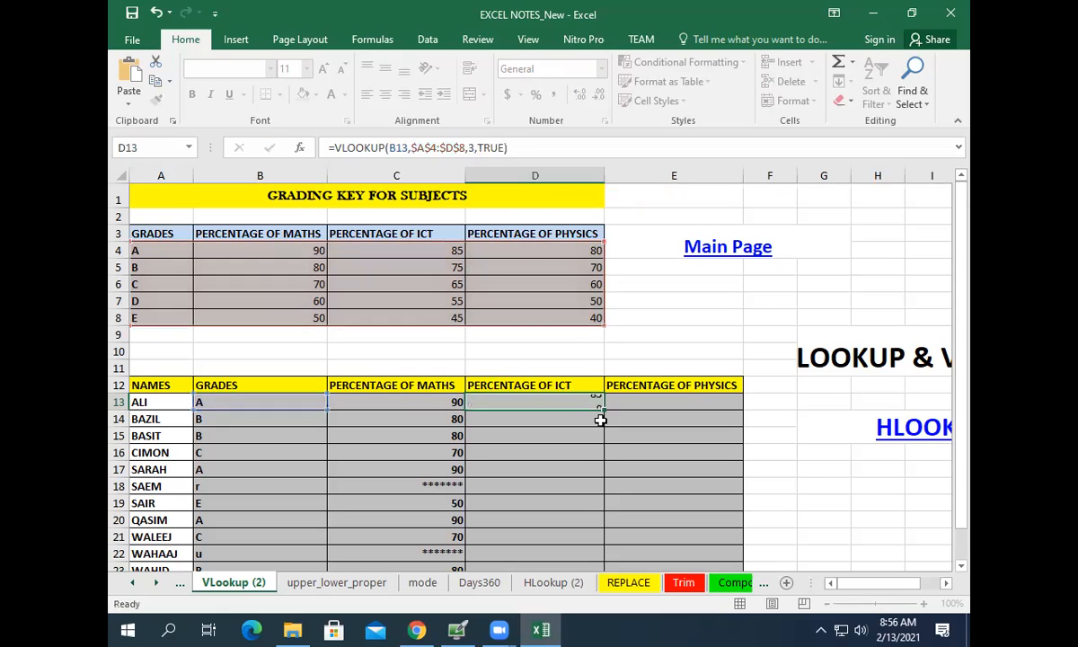
pyautogui.doubleClick(601, 409)
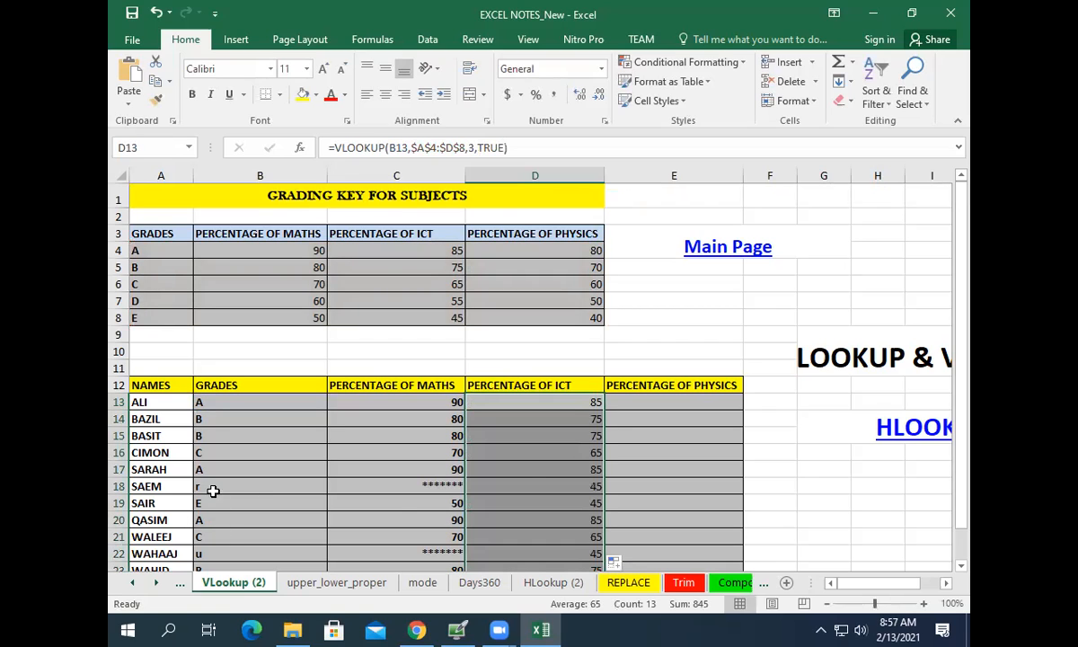
# Compare the ICT lookup result in D18 with the grade in B18.
pyautogui.click(524, 487)
pyautogui.press('Left')
pyautogui.press('Left')
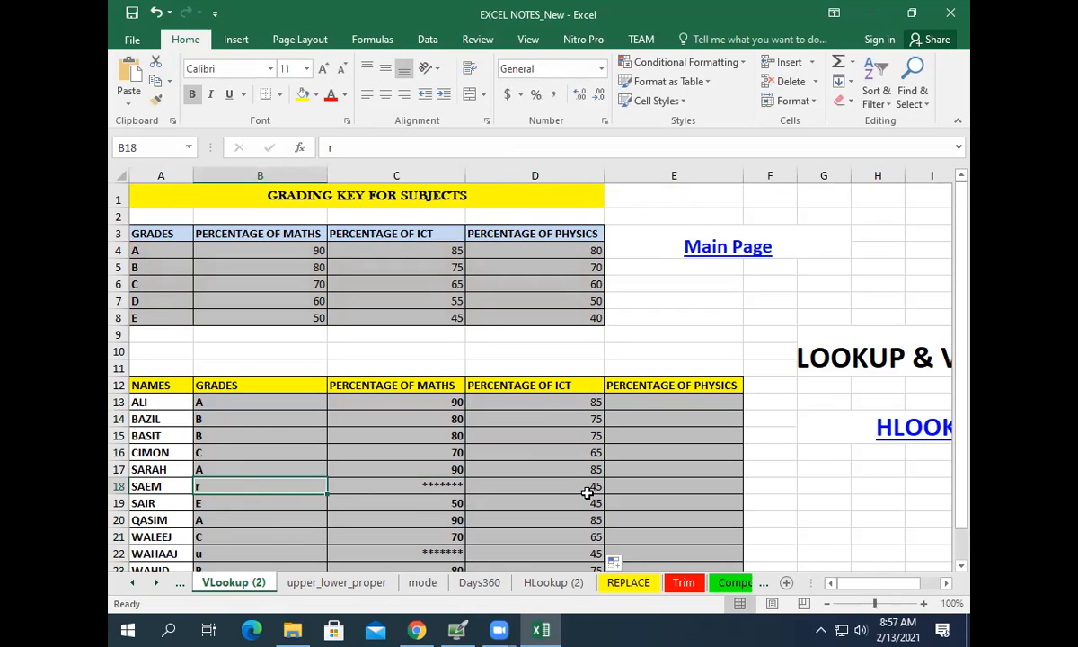
# Clear the ICT percentages below D13 and refill the column from D13's VLOOKUP formula.
pyautogui.click(546, 402)
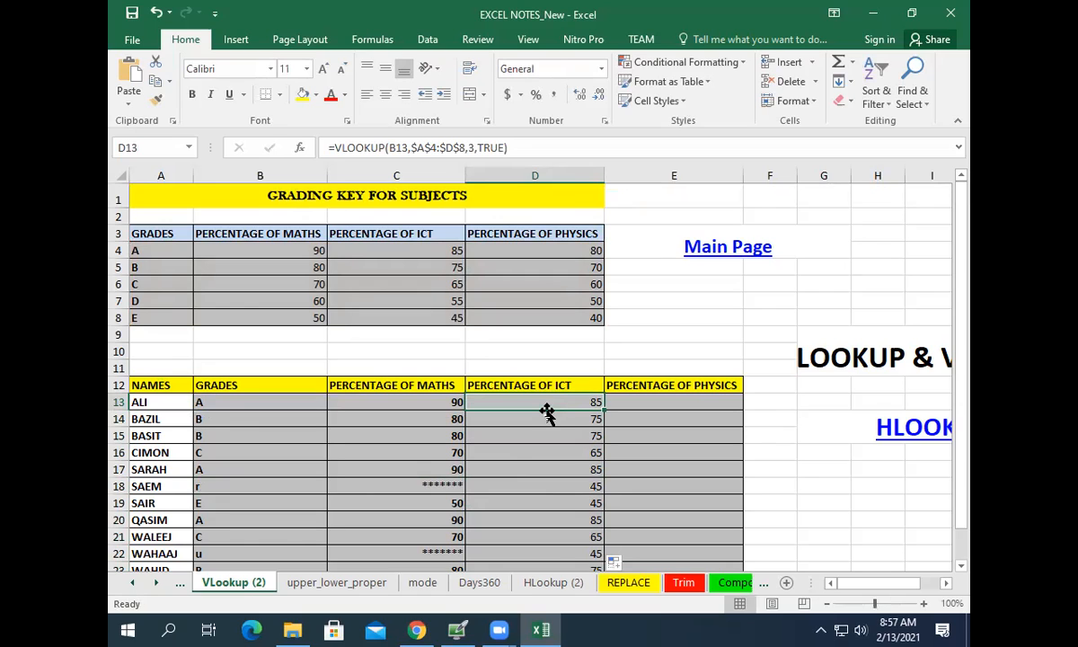
pyautogui.moveTo(549, 421); pyautogui.dragTo(543, 561)
pyautogui.press('Delete')
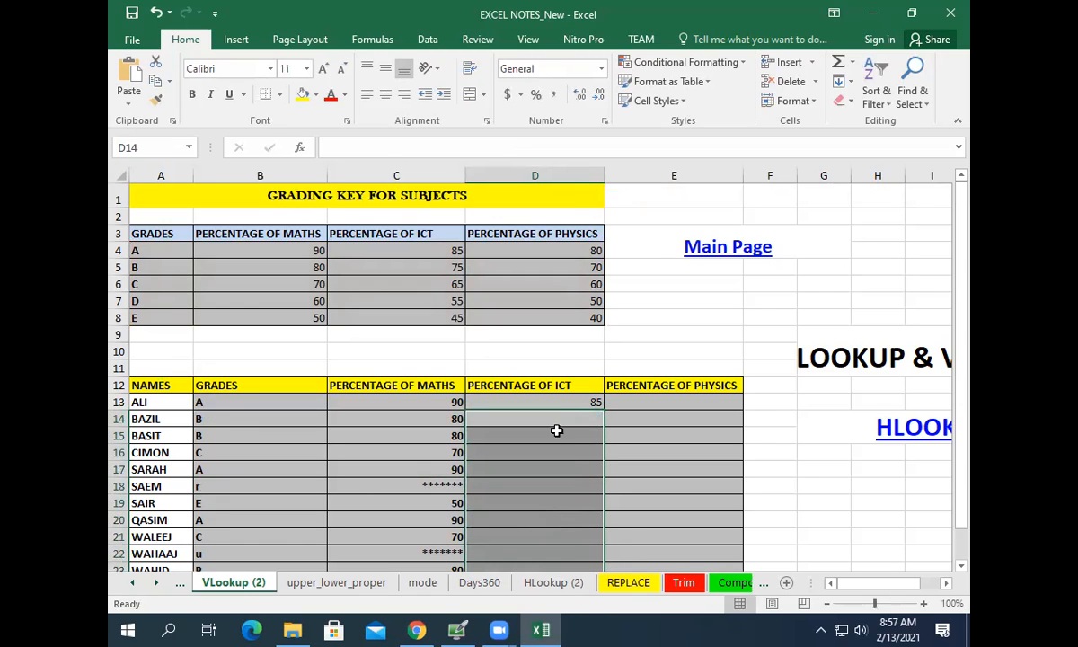
pyautogui.click(589, 403)
pyautogui.doubleClick(606, 410)
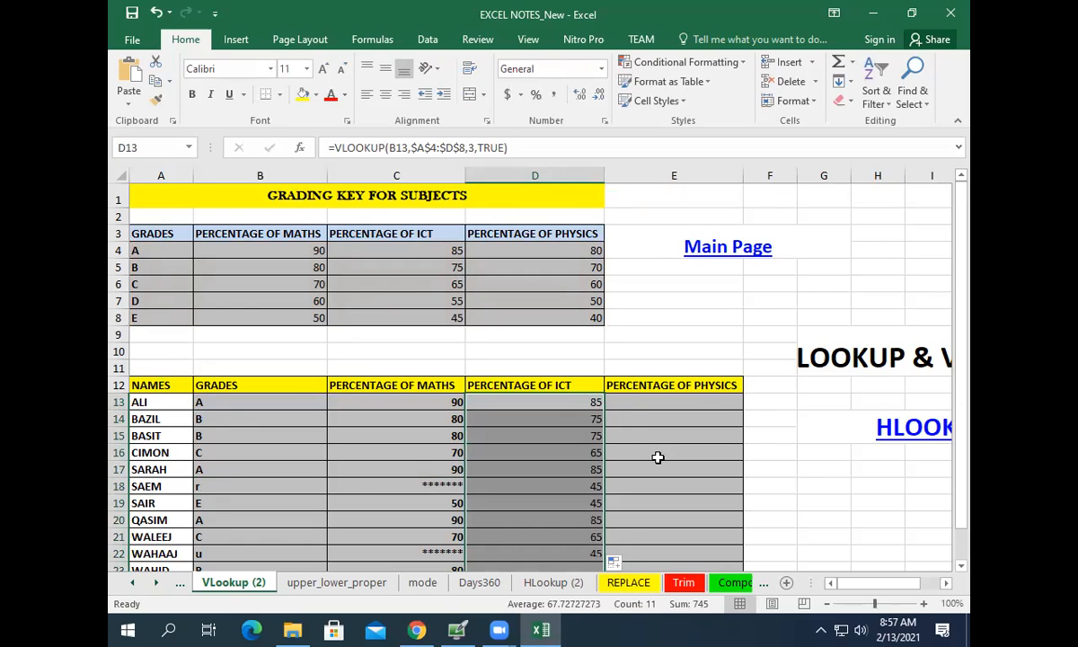
# Look over the maths percentage column, and delete and refill the copied ICT lookups below D13 once more.
pyautogui.moveTo(422, 402); pyautogui.dragTo(425, 529)
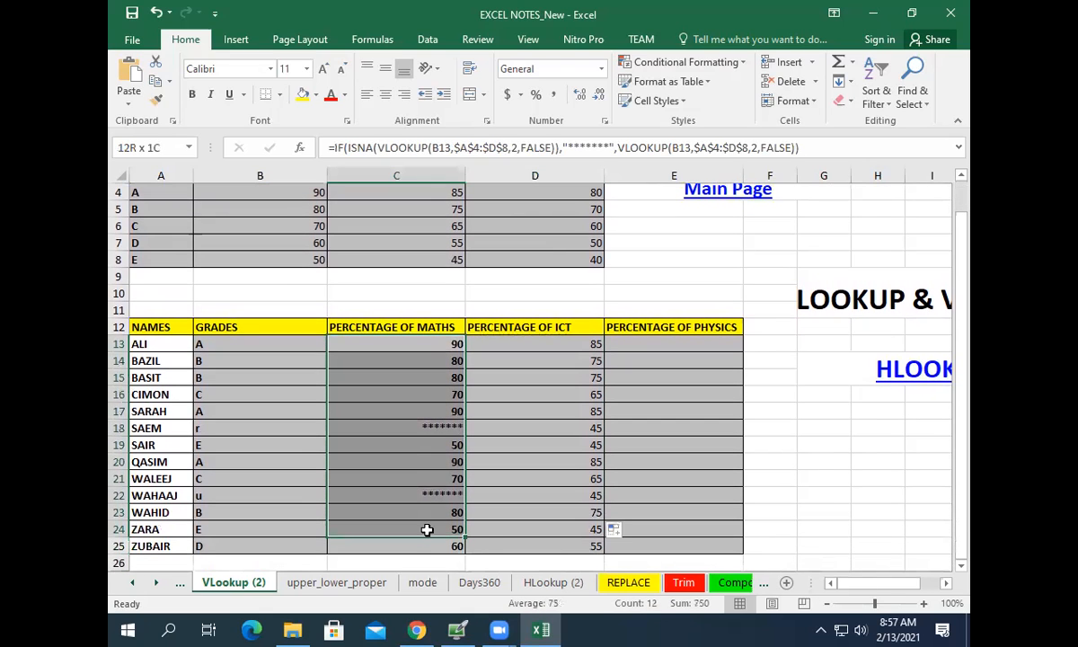
pyautogui.click(566, 348)
pyautogui.scroll(1, 571, 371)
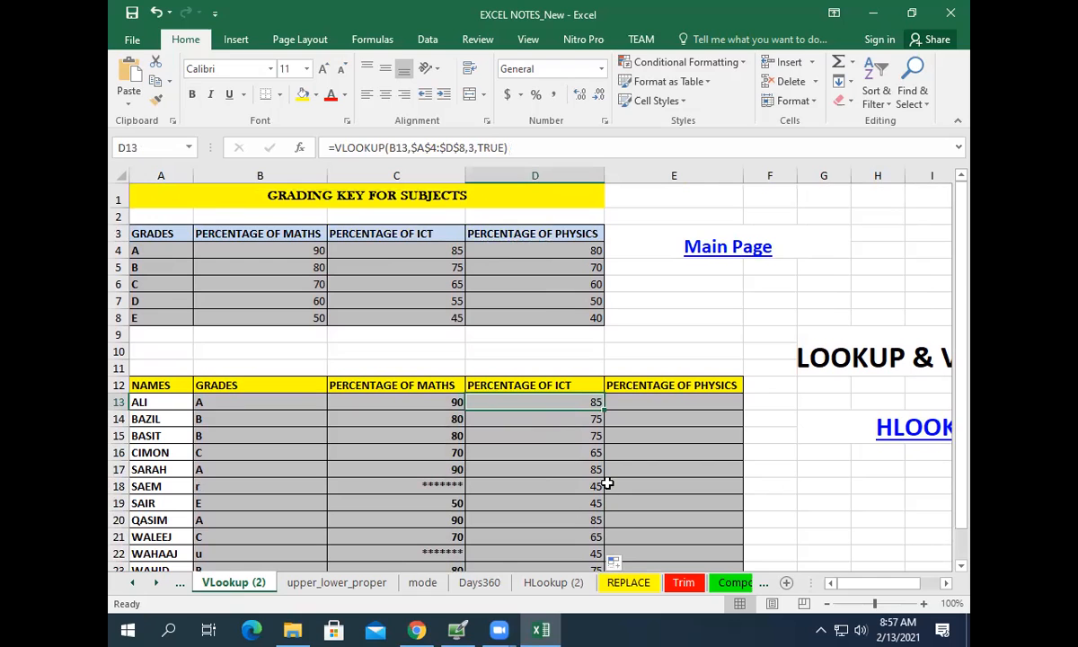
pyautogui.moveTo(589, 420); pyautogui.dragTo(581, 492)
pyautogui.press('Delete')
pyautogui.scroll(1, 575, 422)
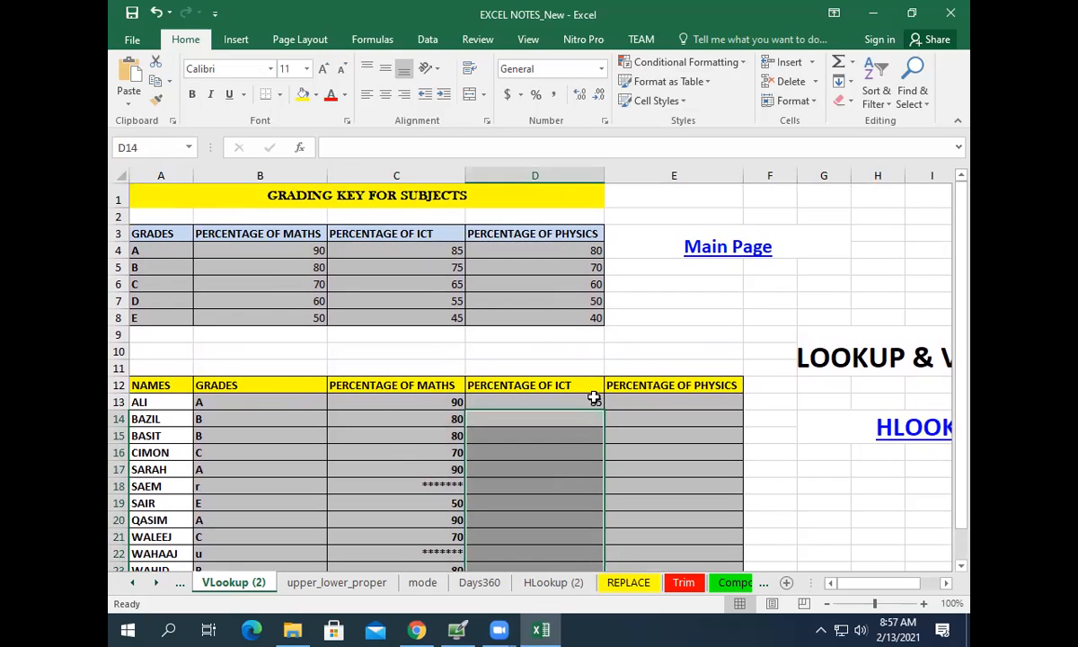
pyautogui.click(593, 399)
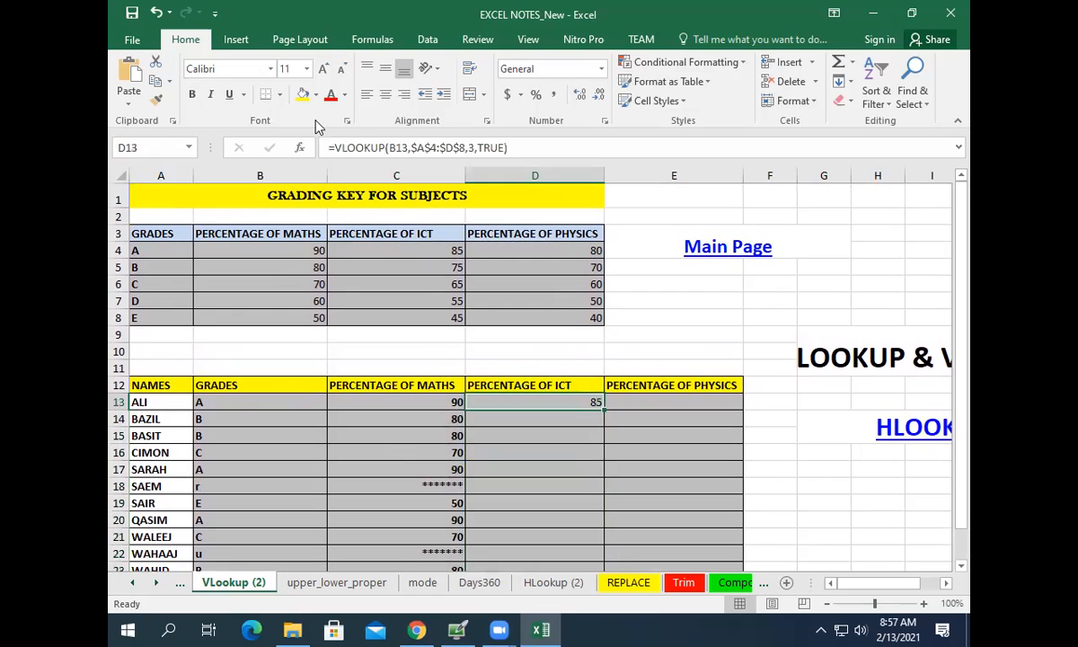
pyautogui.doubleClick(605, 407)
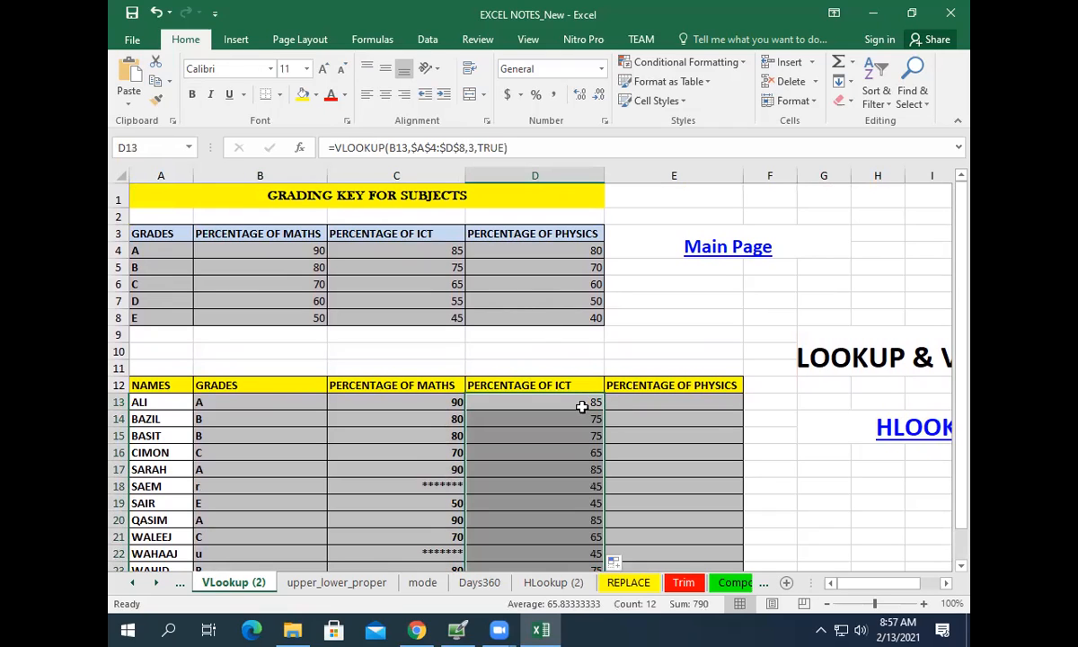
# Step down and back up the ICT percentage column from D13, comparing the cell references in each VLOOKUP formula.
pyautogui.click(582, 404)
pyautogui.press('Down')
pyautogui.press('Down')
pyautogui.press('Down')
pyautogui.press('Down')
pyautogui.press('Down')
pyautogui.press('Down')
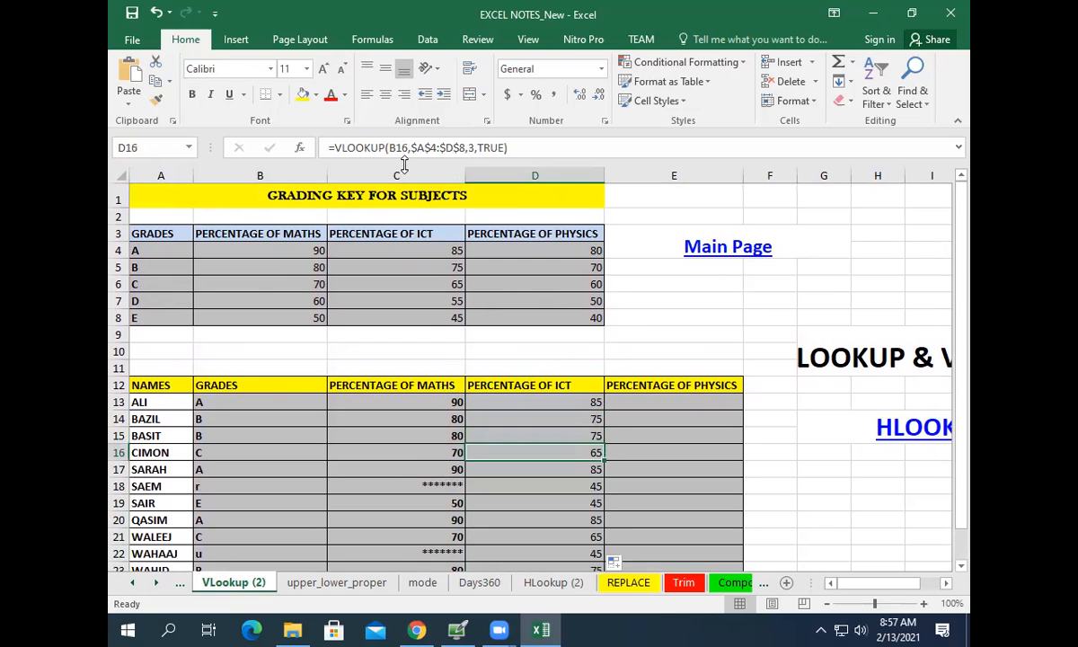
pyautogui.press('Up')
pyautogui.press('Up')
pyautogui.press('Up')
pyautogui.press('Up')
pyautogui.press('Up')
pyautogui.press('Up')
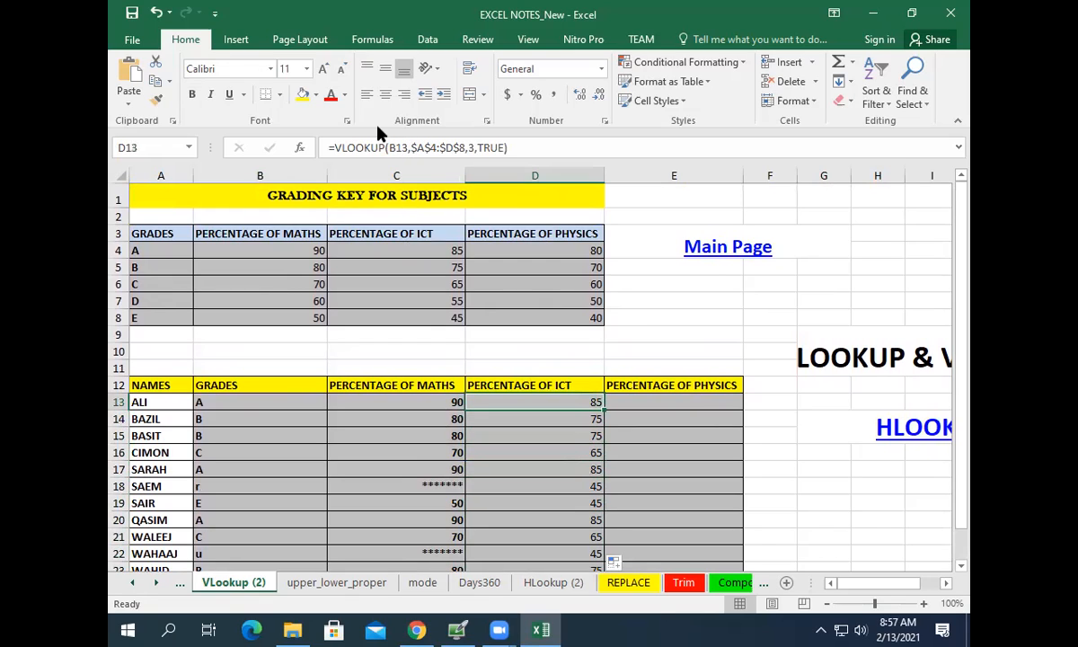
# Inspect the lookup value and table range in D13's VLOOKUP without changing it, and compare the formulas just below.
pyautogui.click(400, 147)
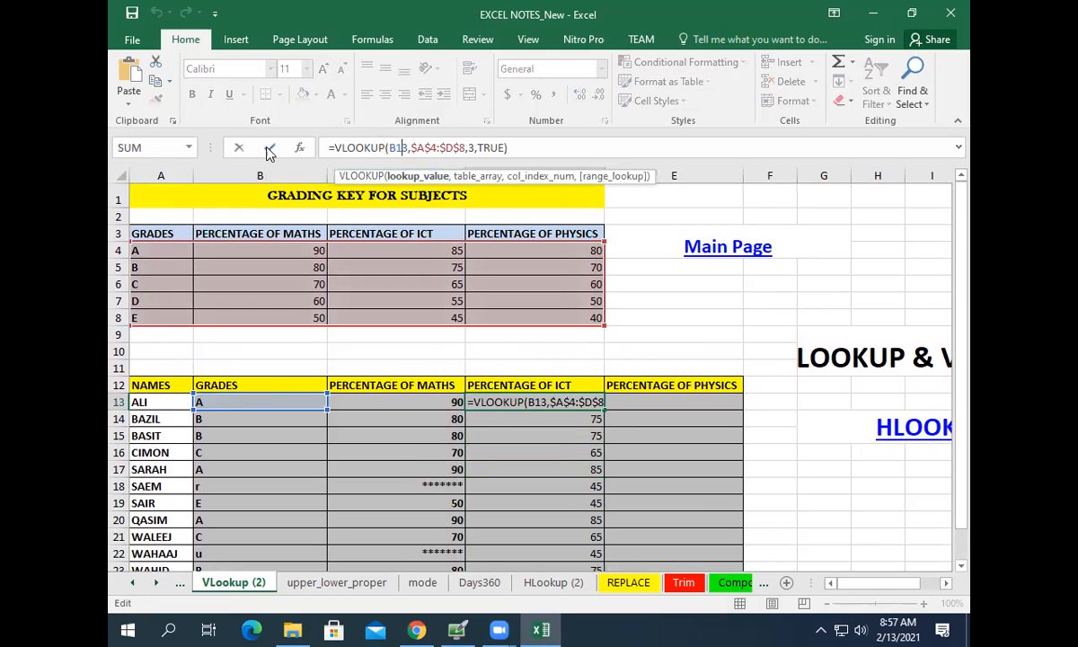
pyautogui.press('Escape')
pyautogui.press('Down')
pyautogui.press('Down')
pyautogui.press('Down')
pyautogui.press('Up')
pyautogui.press('Up')
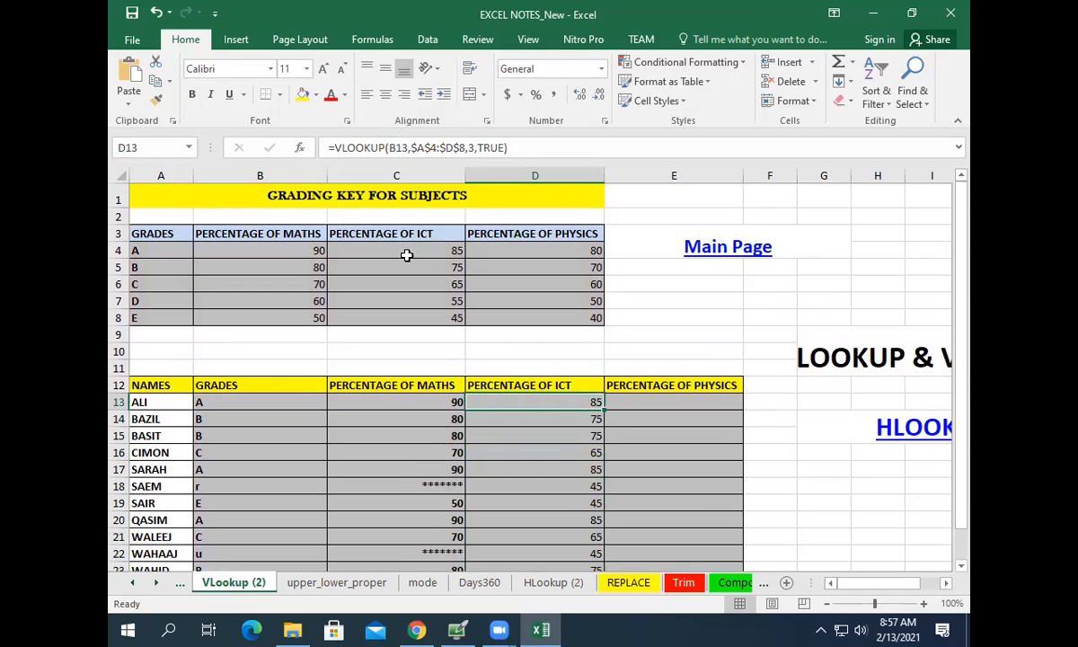